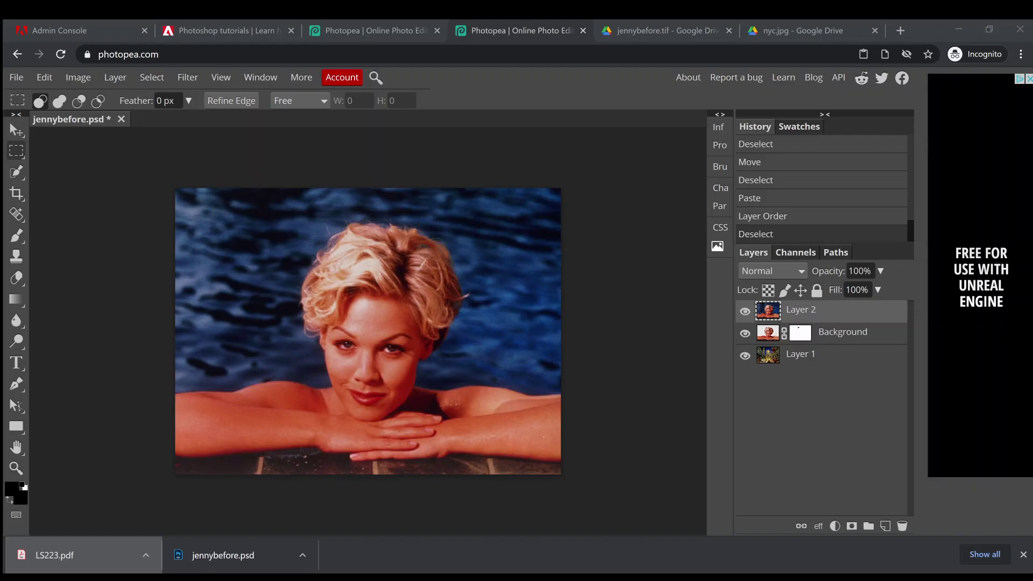
Hide Layer 2 and toggle Layer 1's visibility to compare the masked portrait with and without the city background
click(745, 311)
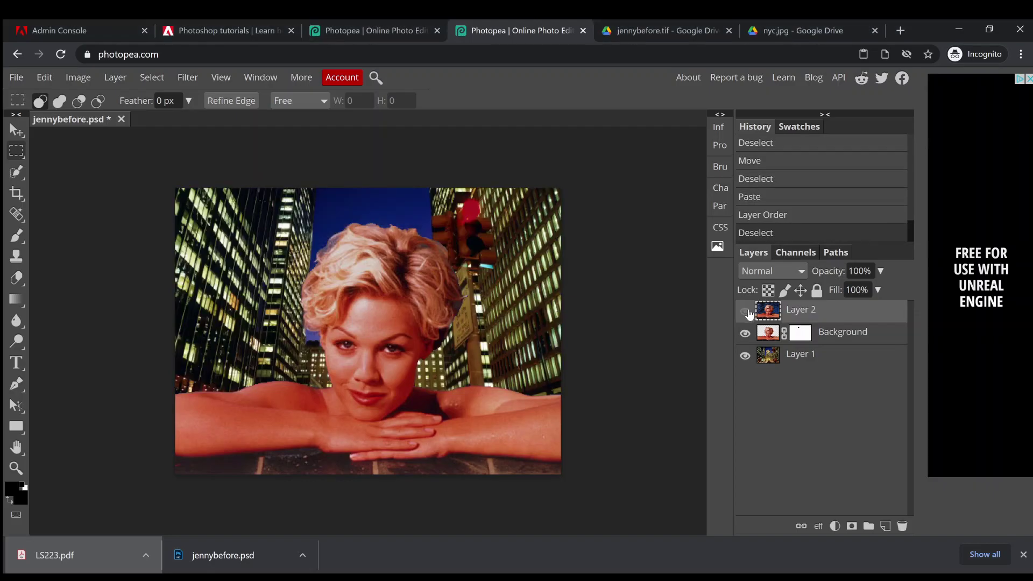
click(745, 356)
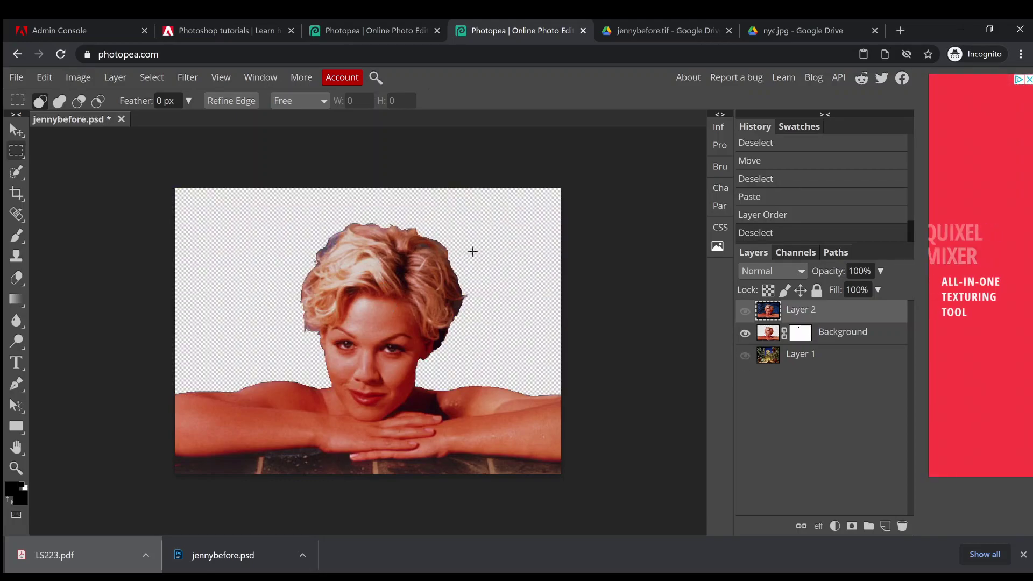
click(745, 357)
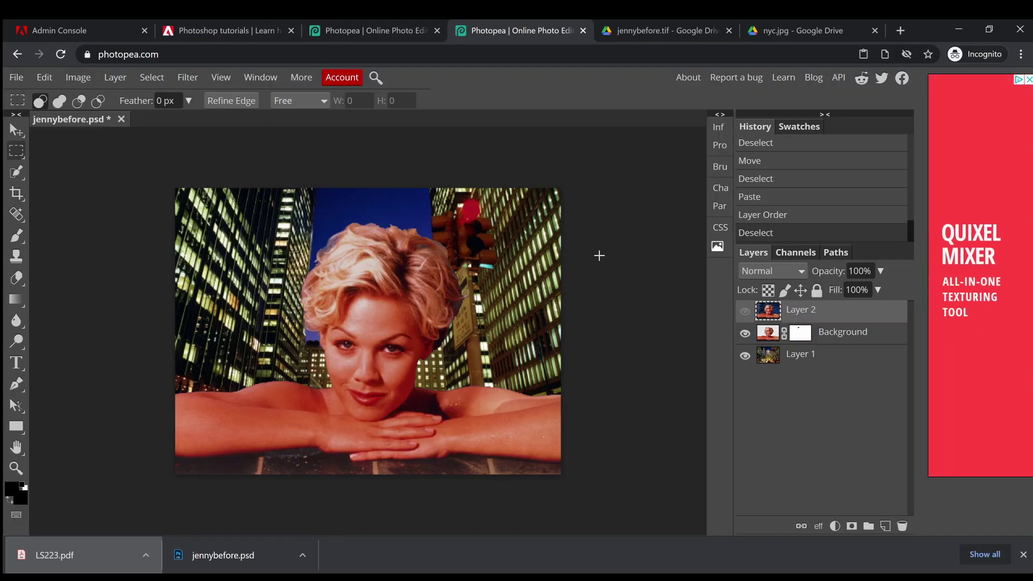
click(745, 356)
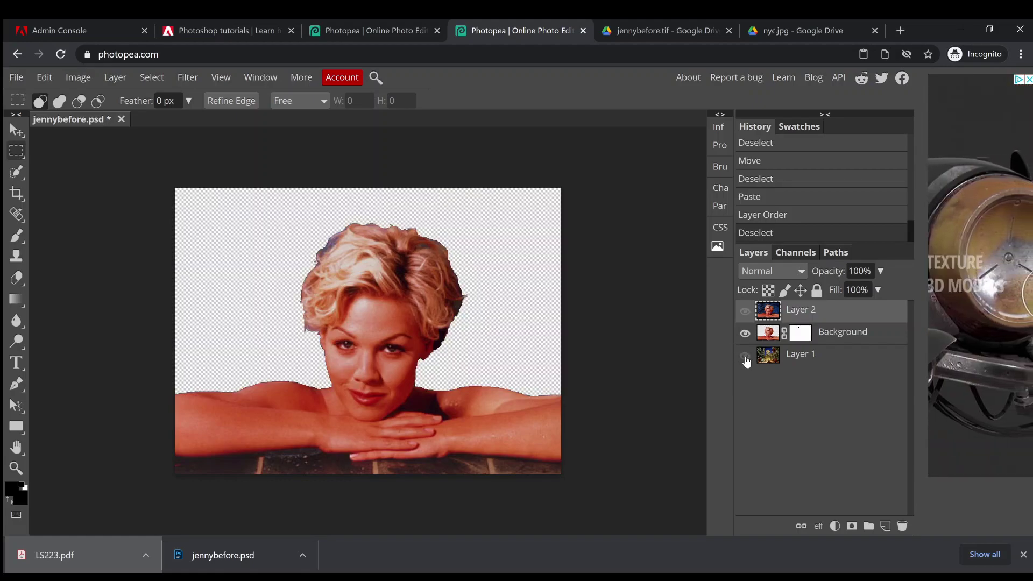
click(746, 356)
click(745, 356)
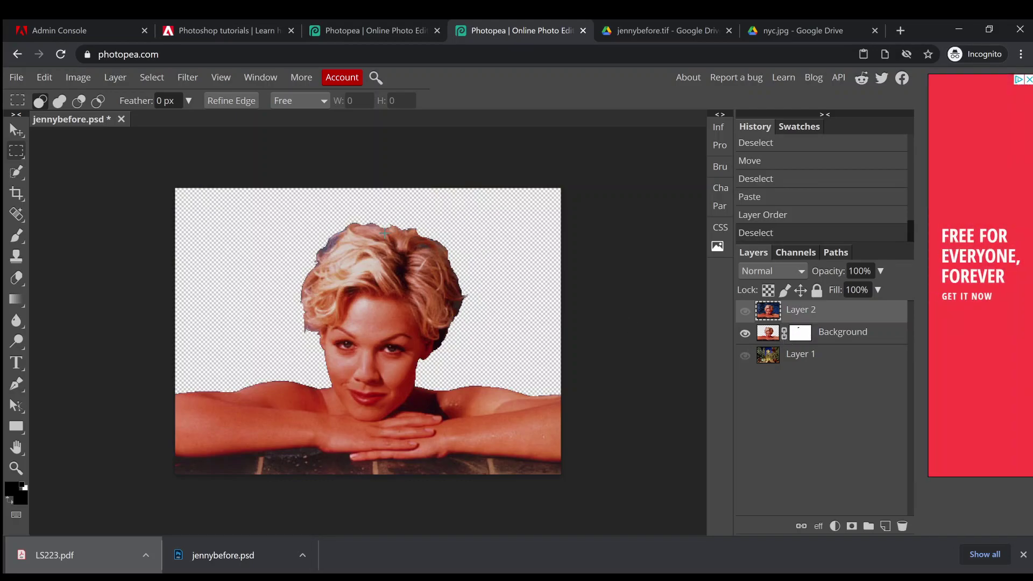
click(744, 355)
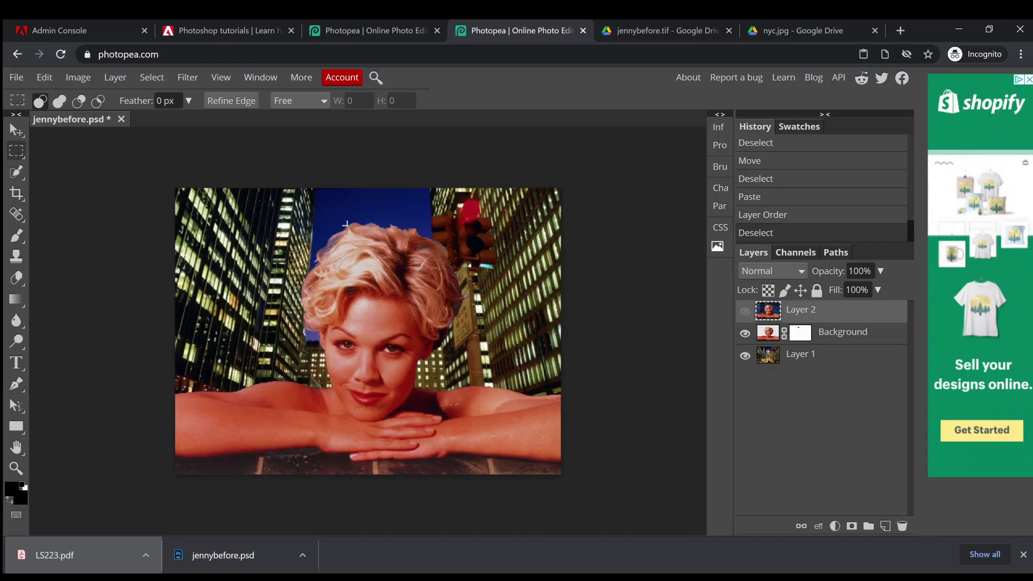
click(745, 357)
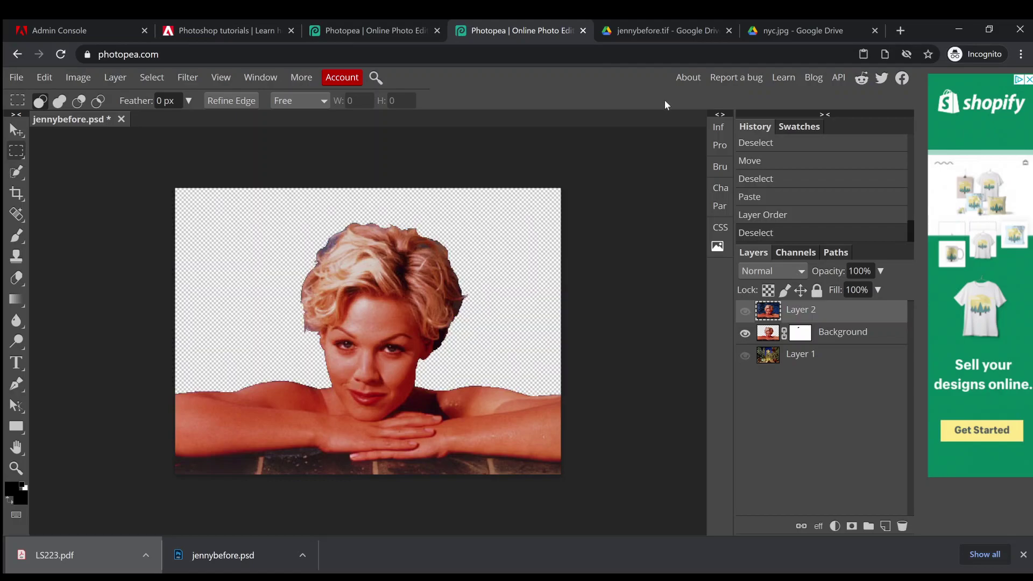
View the two source images, jennybefore.tif and nyc.jpg, in Google Drive
click(658, 30)
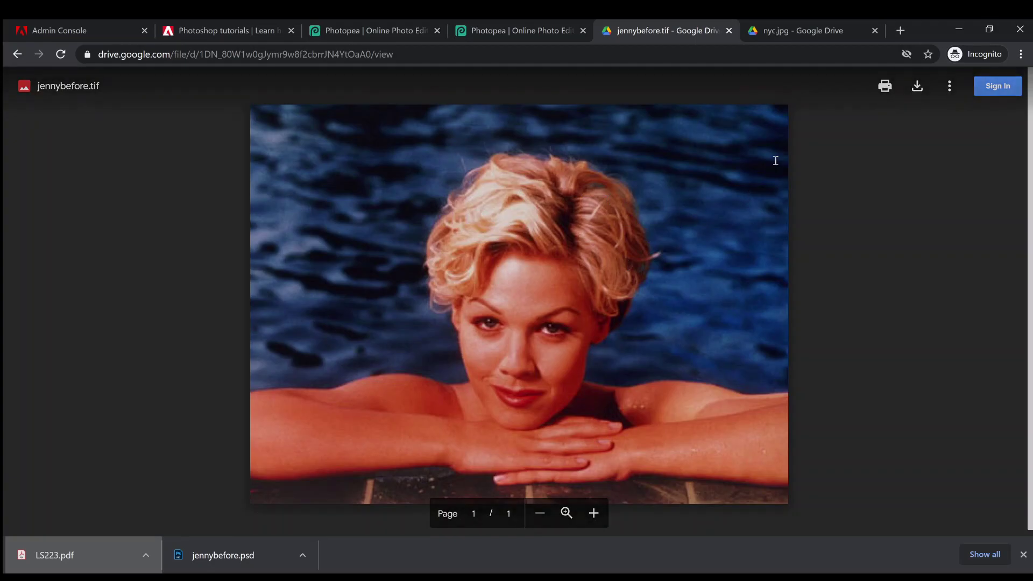
click(775, 30)
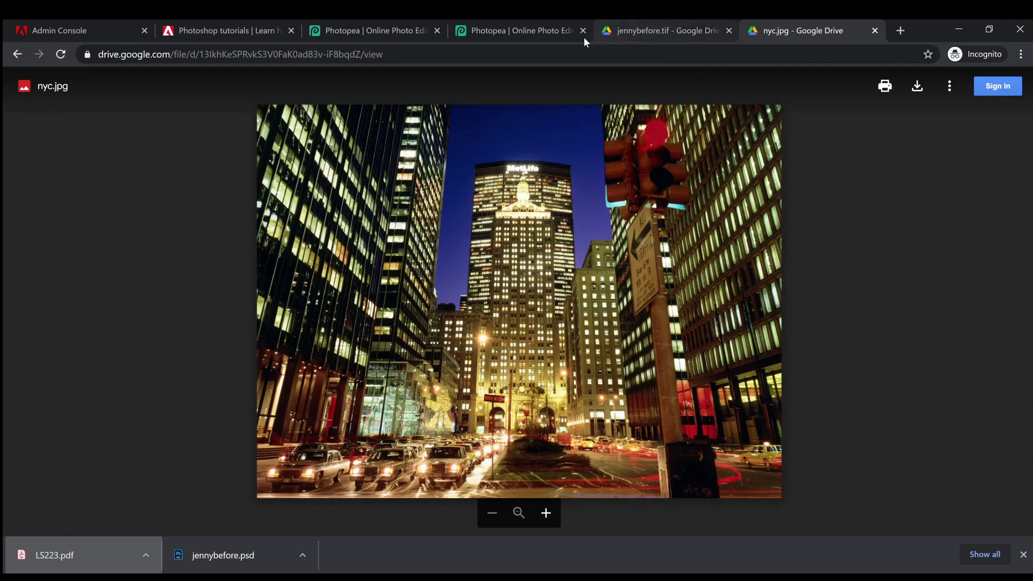
Open photopea.com in a new browser tab
click(900, 31)
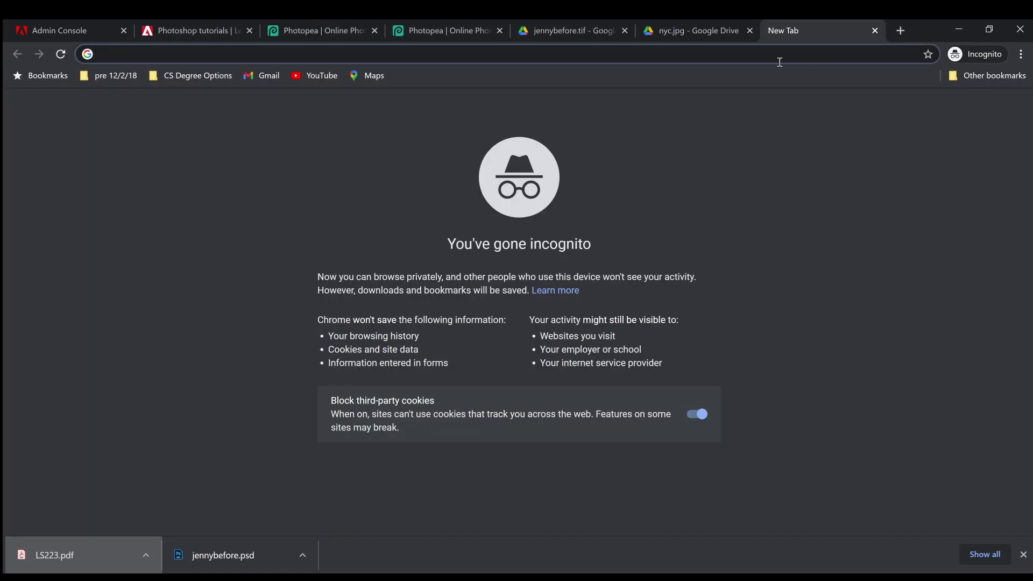
text(phot)
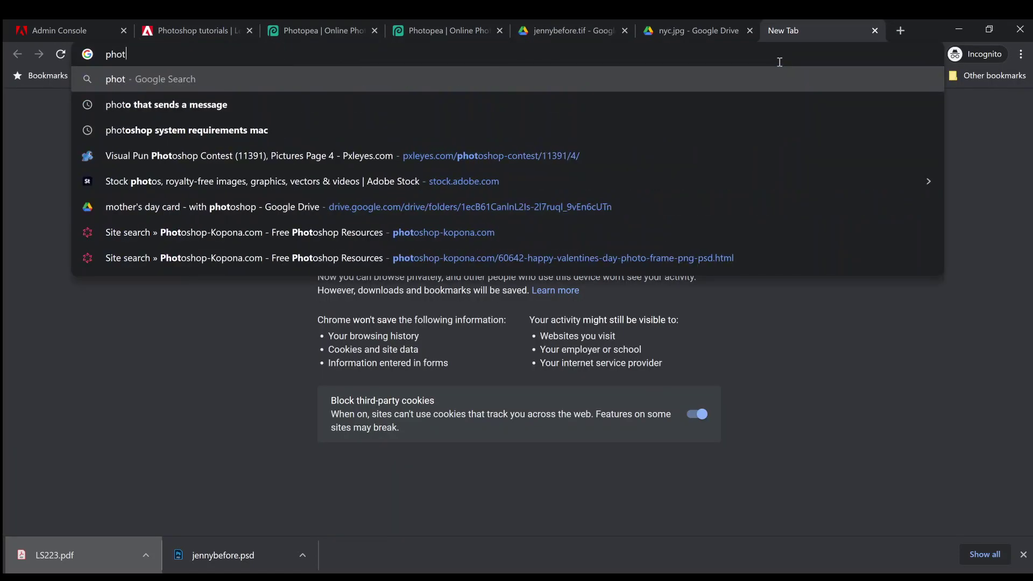
text(opea.com)
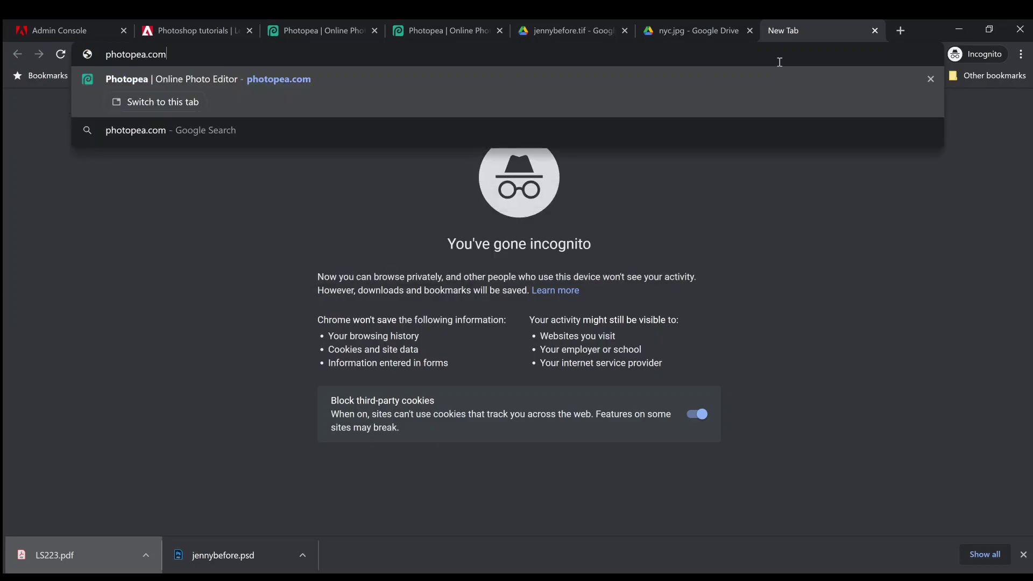
key(Return)
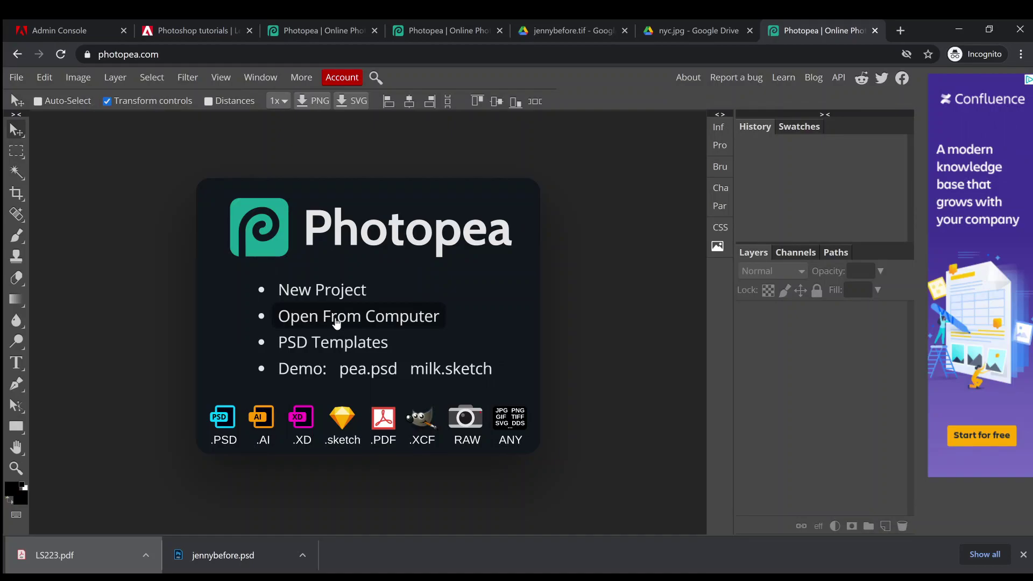
Check the Google Drive pages of jennybefore.tif and nyc.jpg, and open jennybefore.psd from the computer in the new Photopea tab
click(559, 31)
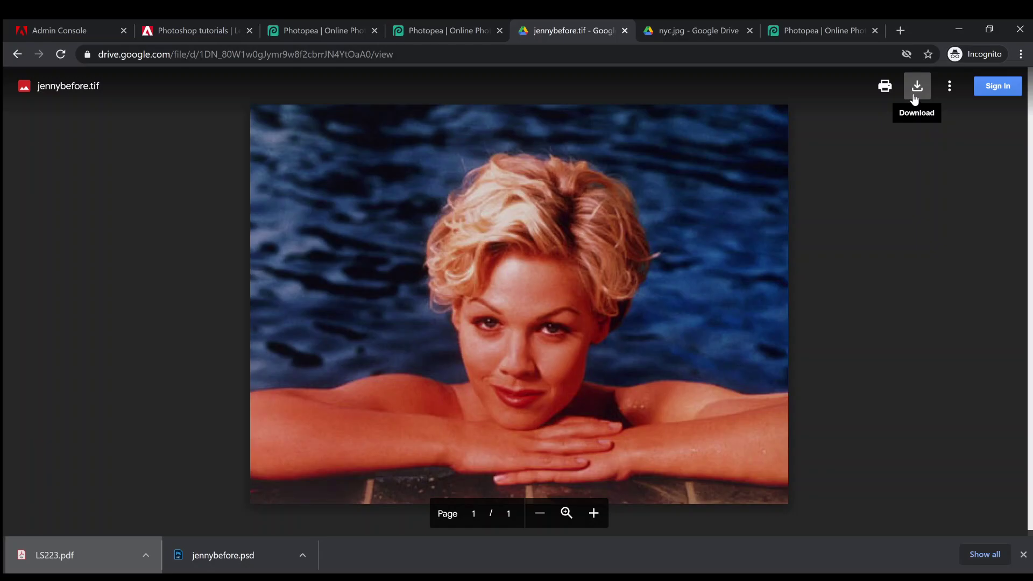
click(673, 29)
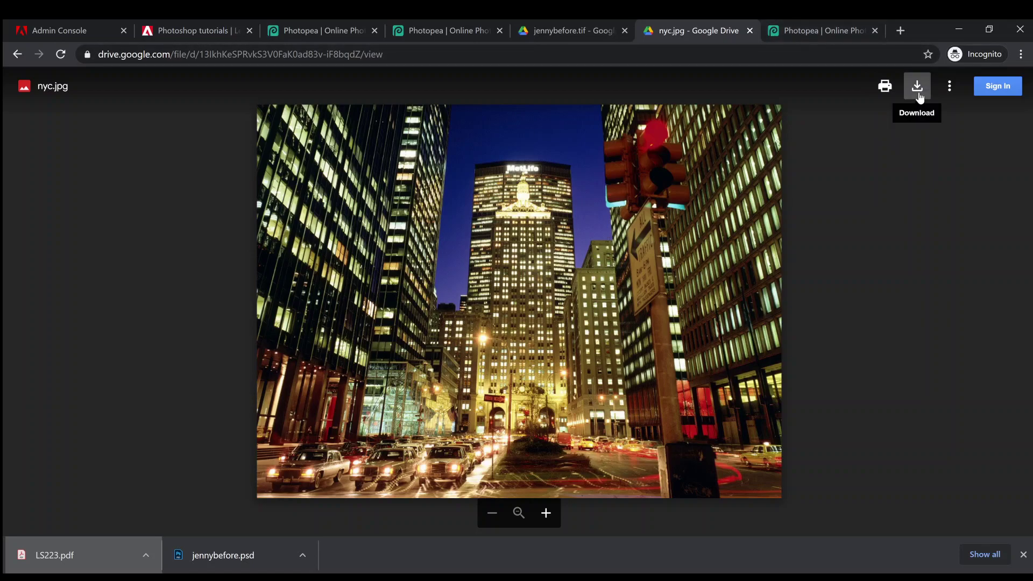
click(802, 34)
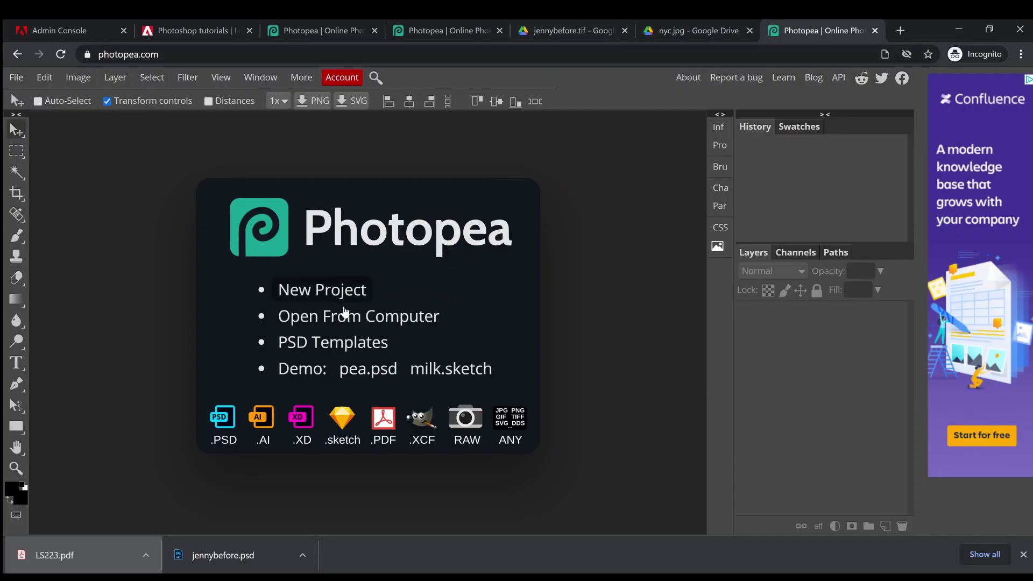
click(327, 319)
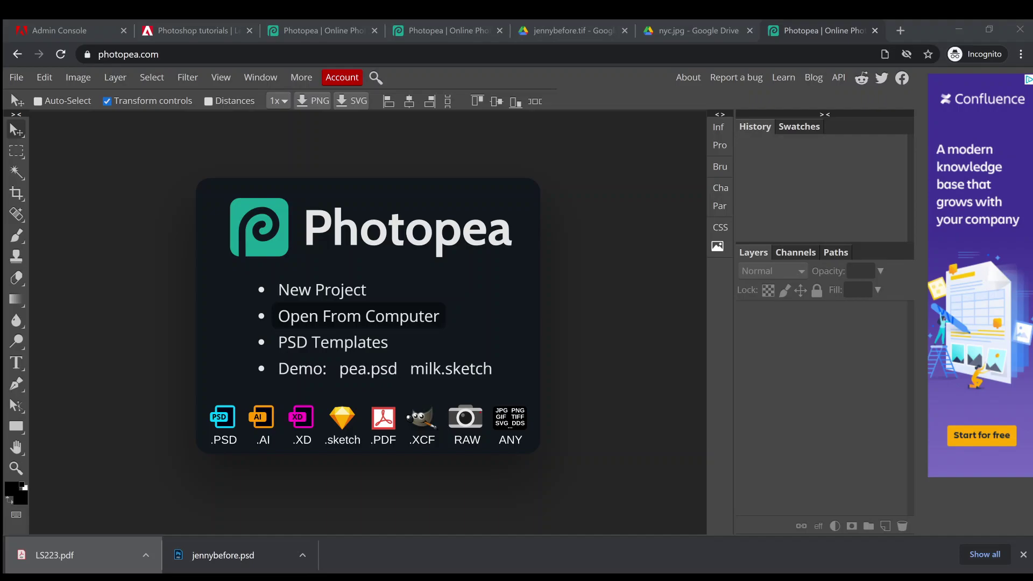
click(517, 422)
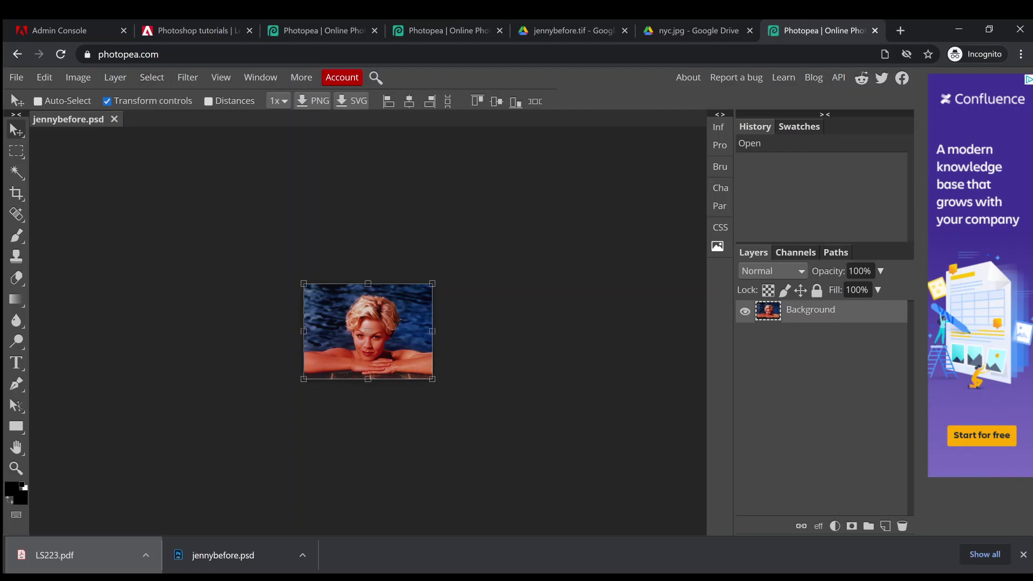
Try zooming the portrait in and out, and enlarge it to a comfortable working size
click(227, 82)
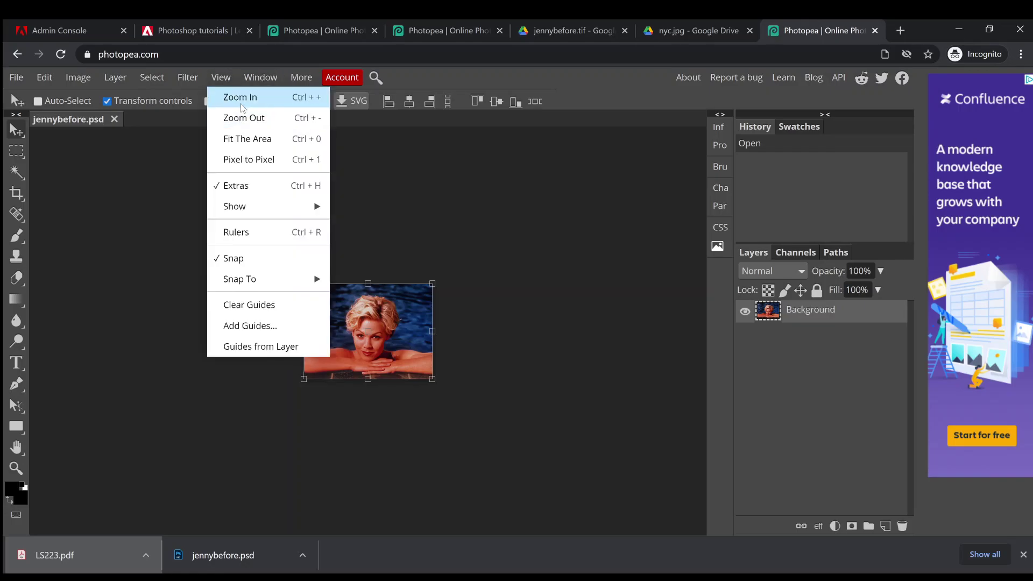
click(240, 103)
click(221, 77)
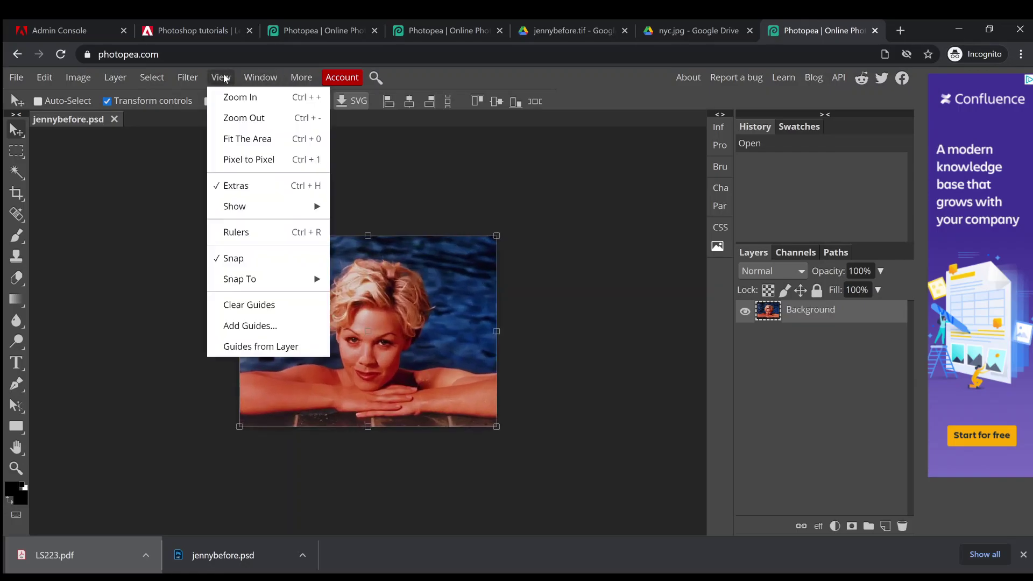
click(238, 119)
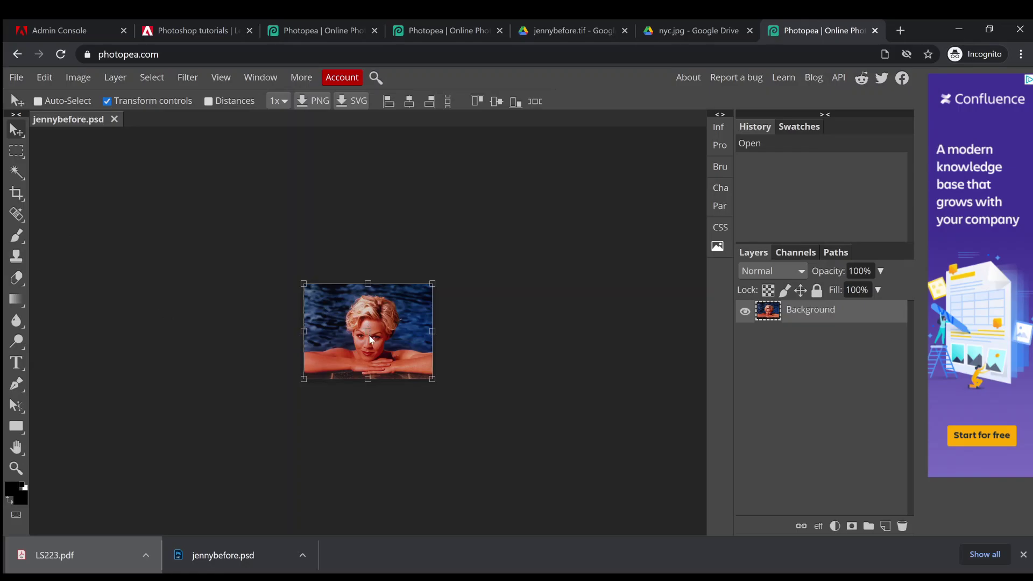
scroll(370, 339, up, 2)
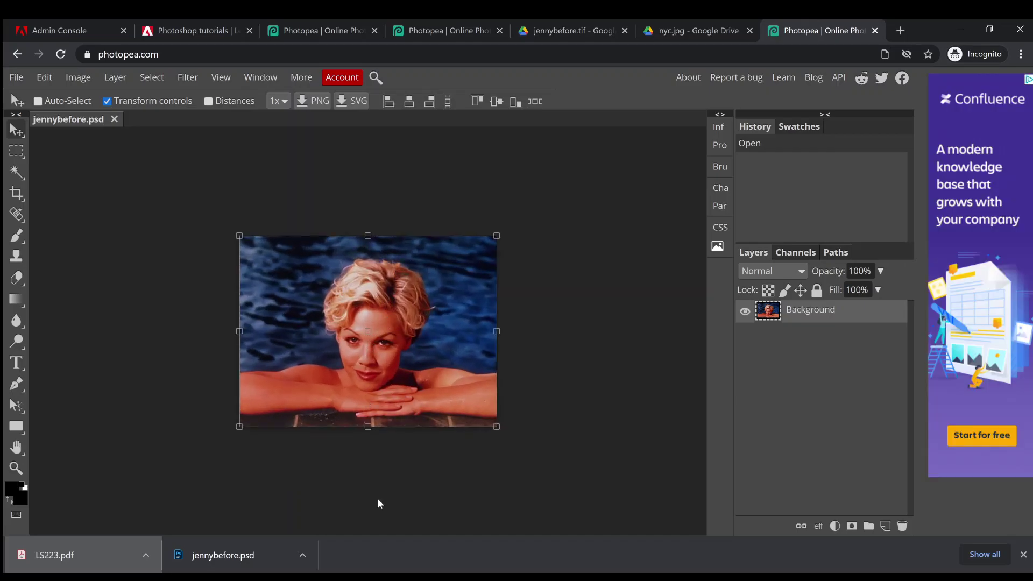
scroll(368, 356, up, 2)
scroll(368, 356, down, 2)
scroll(369, 359, up, 1)
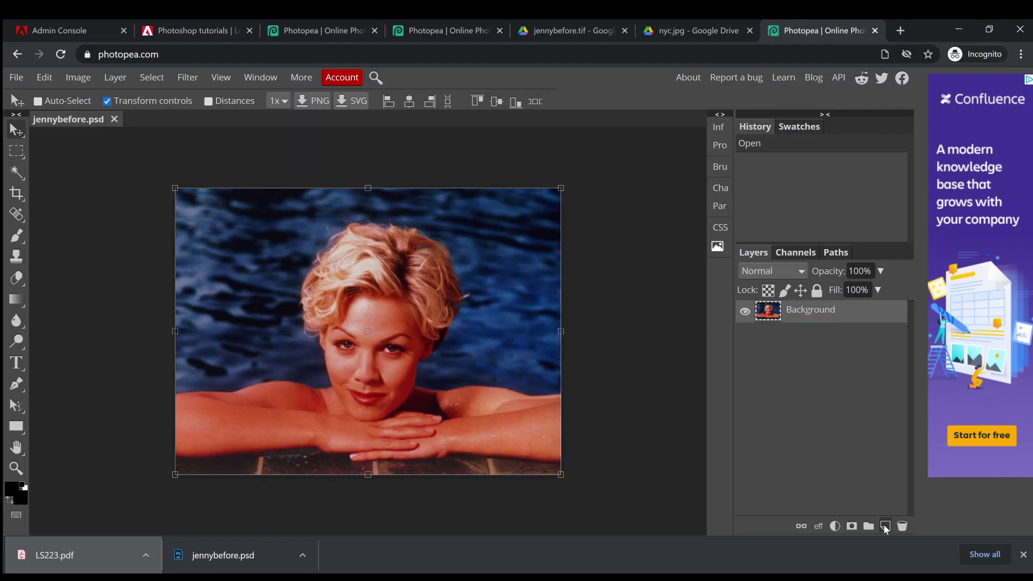
Add a raster mask to the Background layer and undo it
click(852, 526)
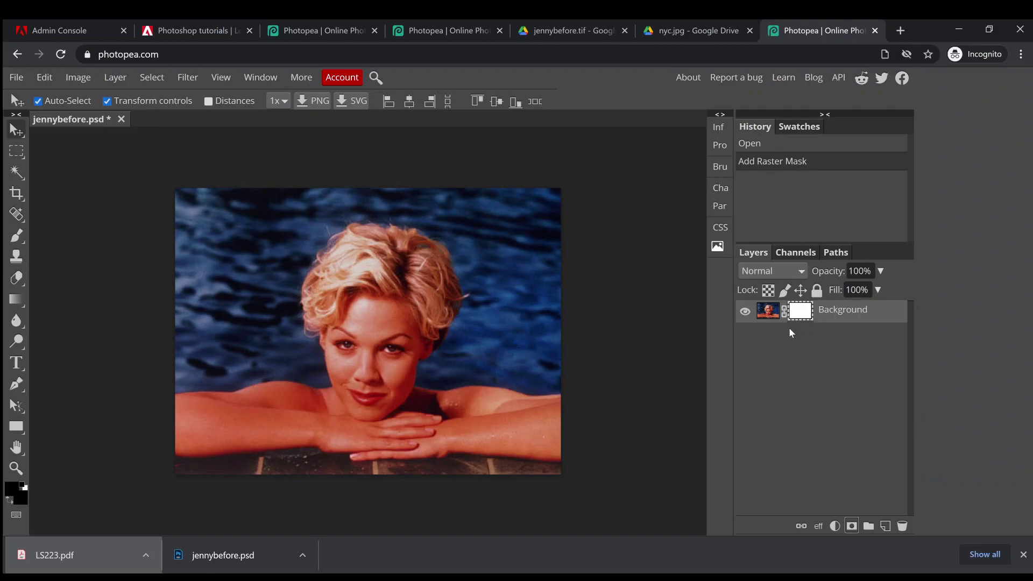
key(ctrl+z)
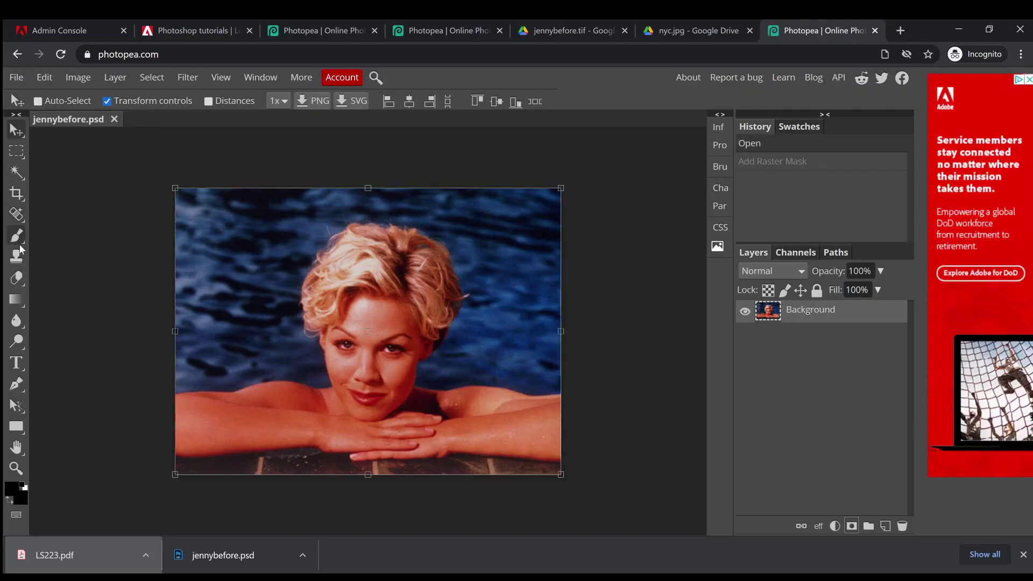
Erase a test stroke in the water to the left of the woman's head with the Eraser tool and undo it
click(17, 278)
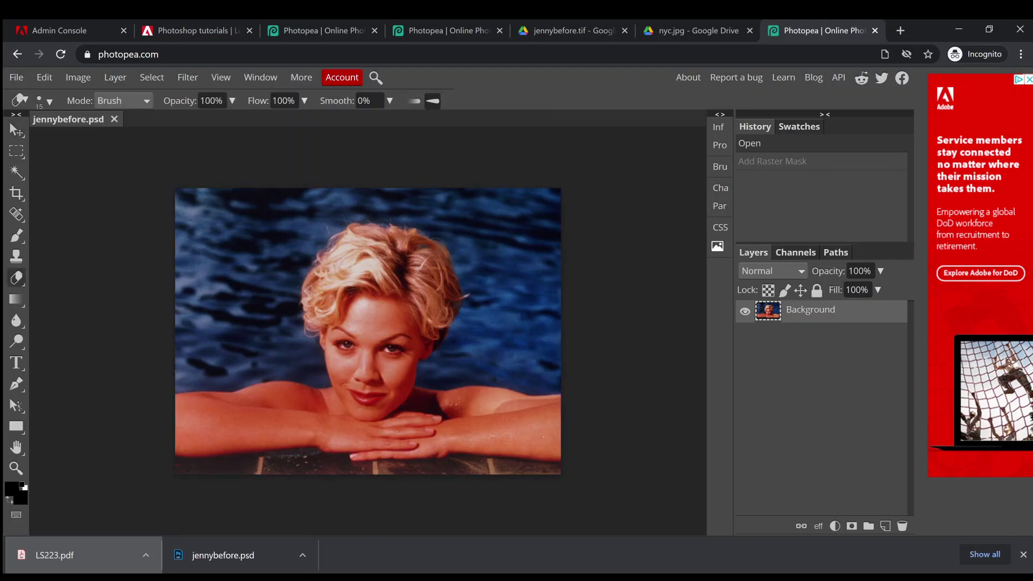
mouse_move(215, 259)
mouse_down()
mouse_move(232, 293)
mouse_move(274, 261)
mouse_move(240, 278)
mouse_up()
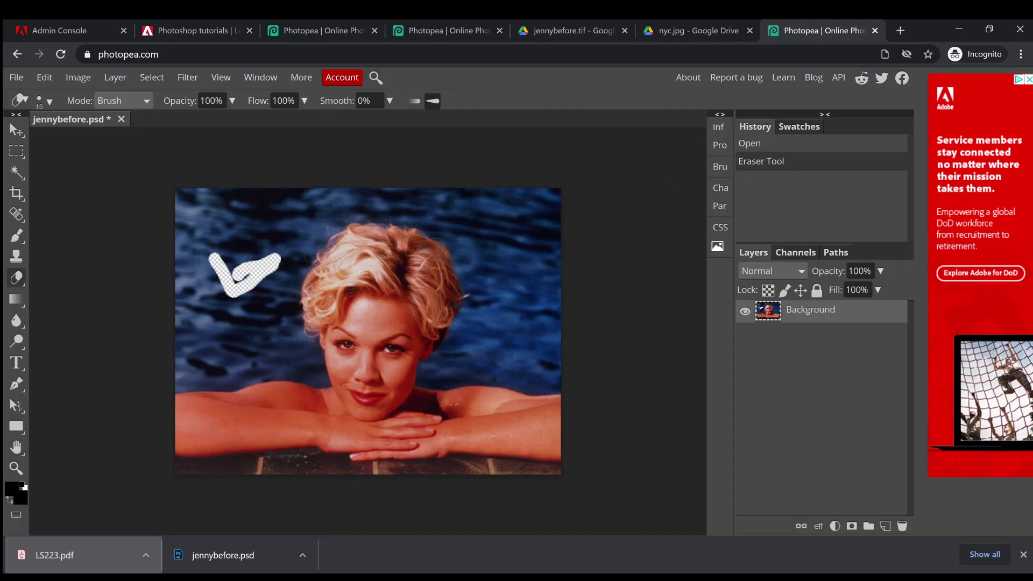
key(ctrl+z)
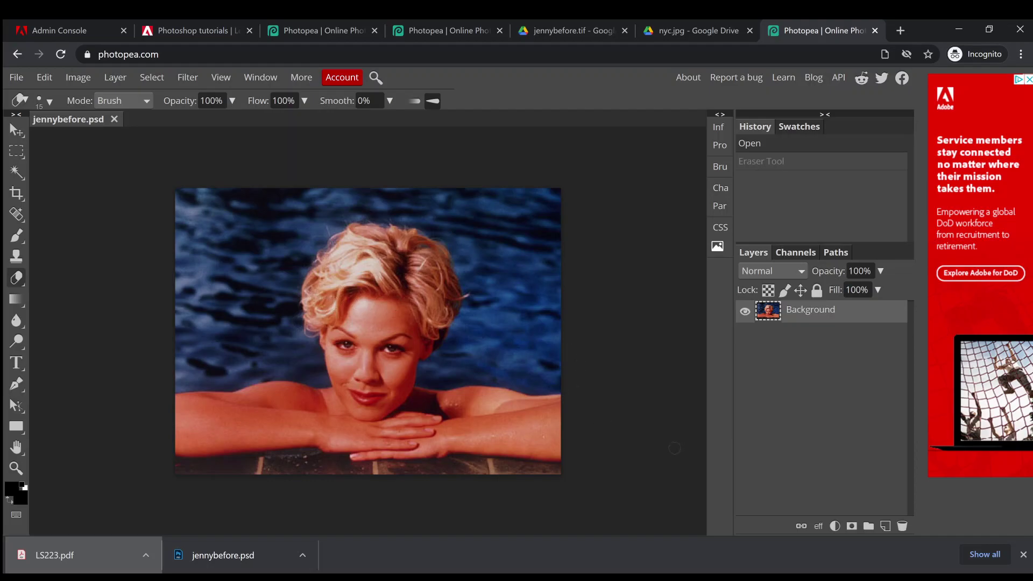
Add a raster mask to the Background layer and paint black brush strokes on it over the water and hair left of the face
click(851, 527)
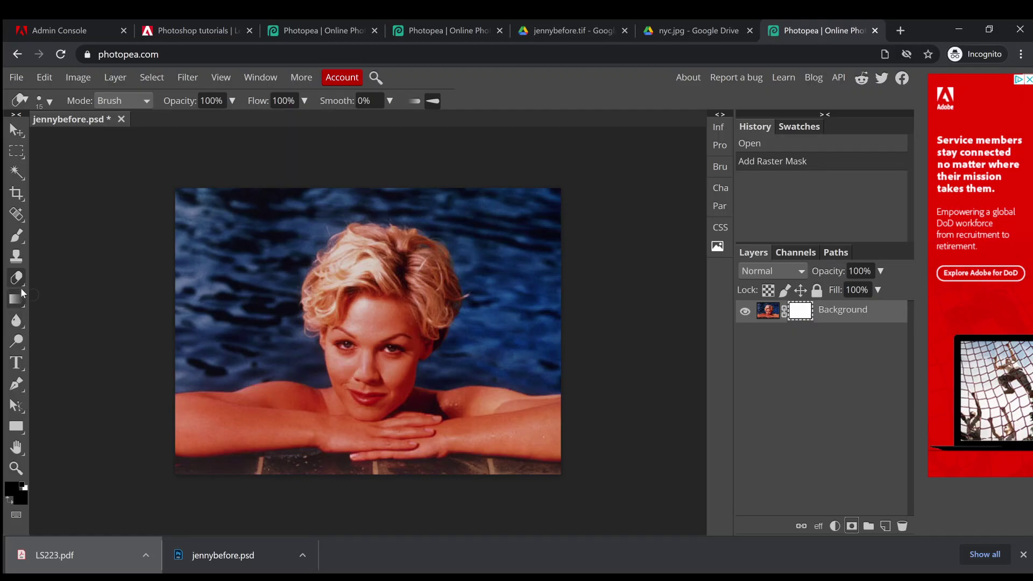
click(17, 240)
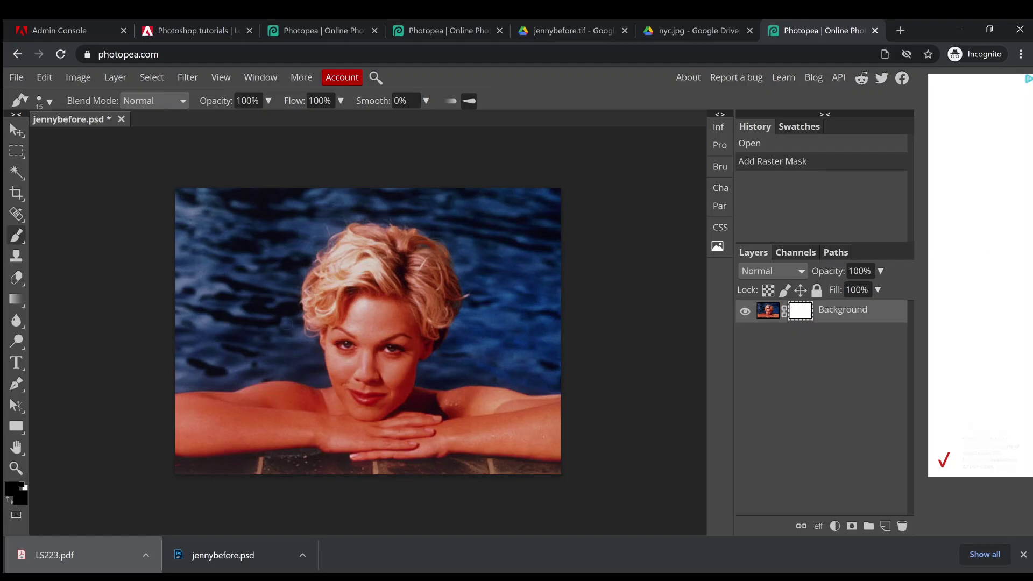
mouse_move(278, 292)
mouse_down()
mouse_move(296, 251)
mouse_move(295, 311)
mouse_up()
drag(294, 311, 346, 297)
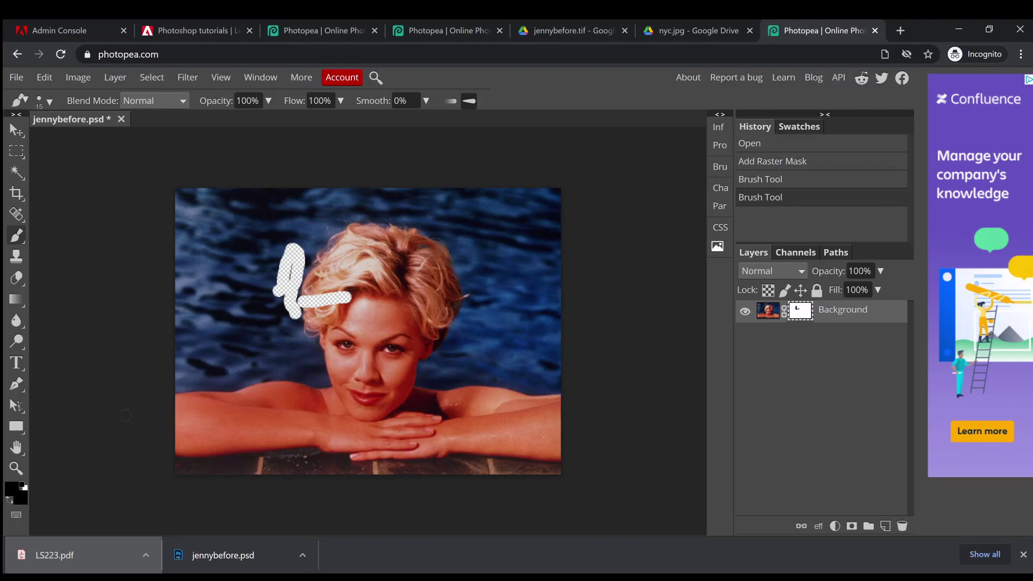
Set the foreground color to white (ffffff)
click(10, 493)
drag(207, 334, 105, 162)
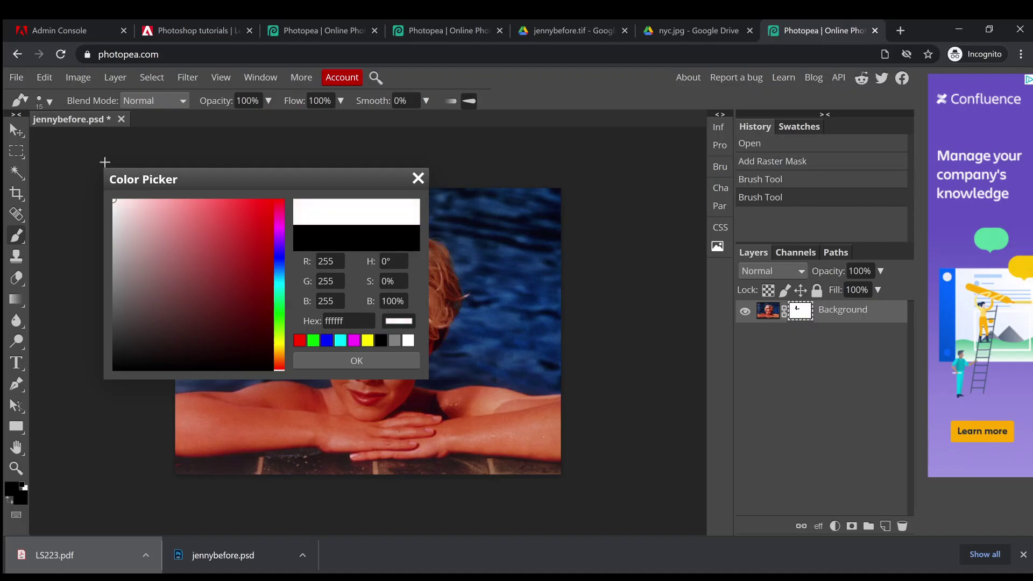
click(334, 364)
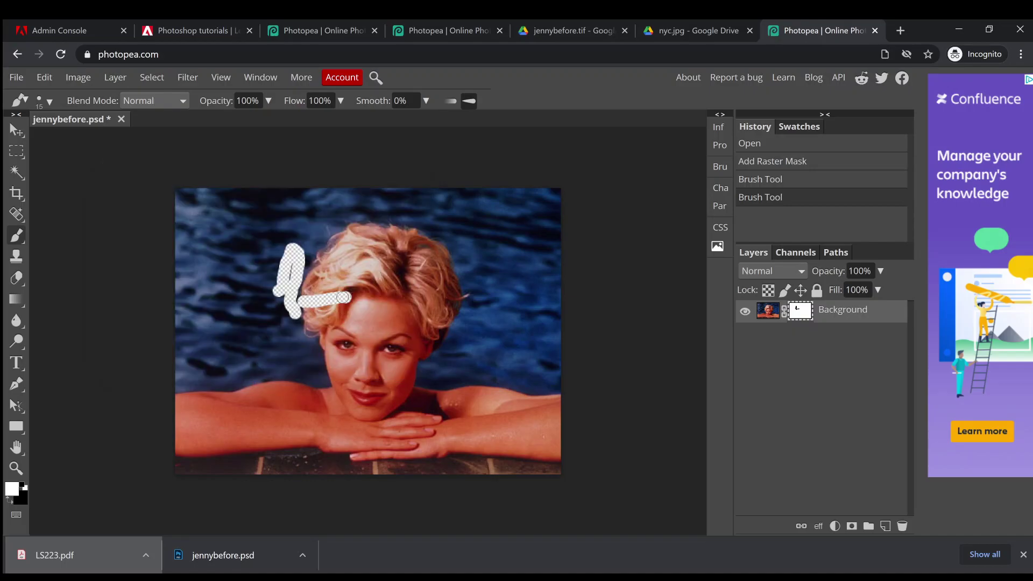
click(10, 490)
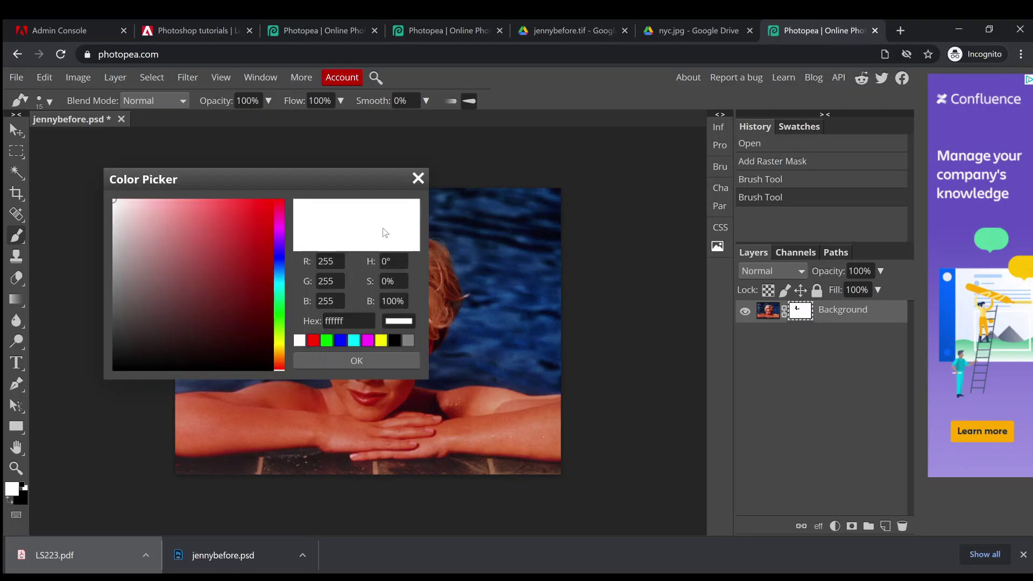
click(418, 178)
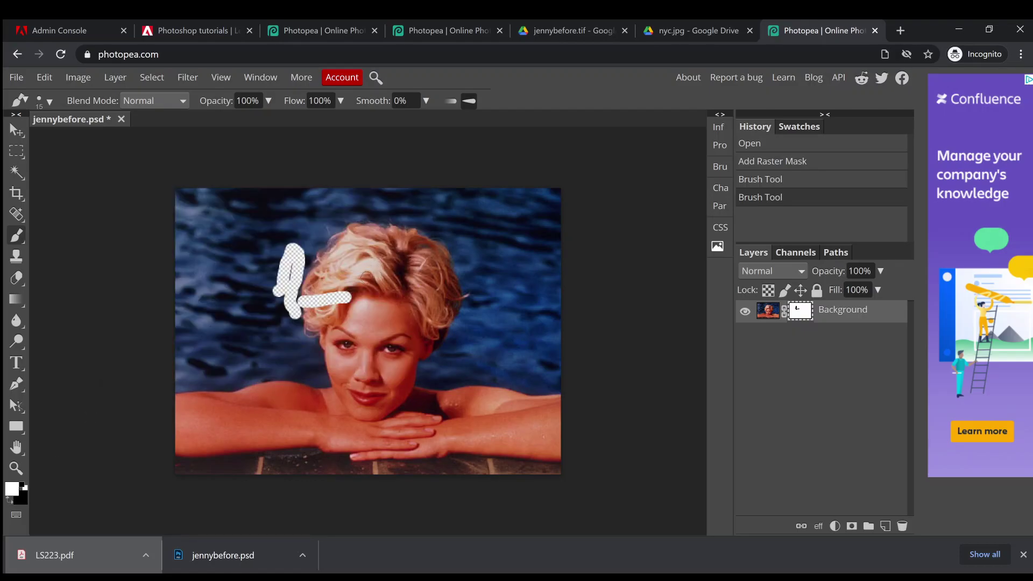
Paint white on the Background layer's mask over the horizontal stroke across the hair to restore it
mouse_move(349, 296)
mouse_down()
mouse_move(331, 304)
mouse_move(325, 295)
mouse_move(328, 305)
mouse_move(310, 295)
mouse_move(306, 306)
mouse_up()
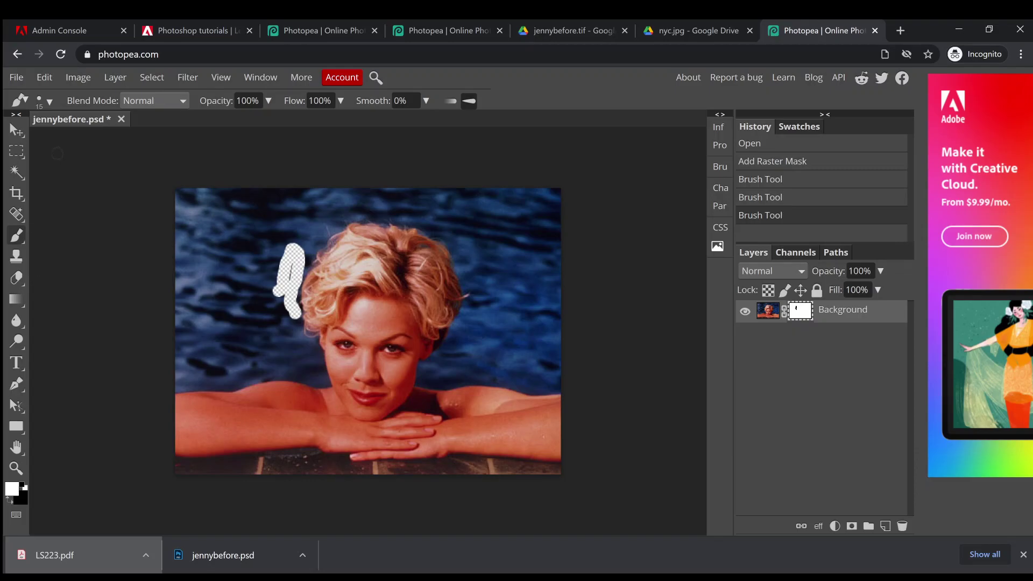
Enlarge the brush to 170 px at 100% hardness
click(50, 99)
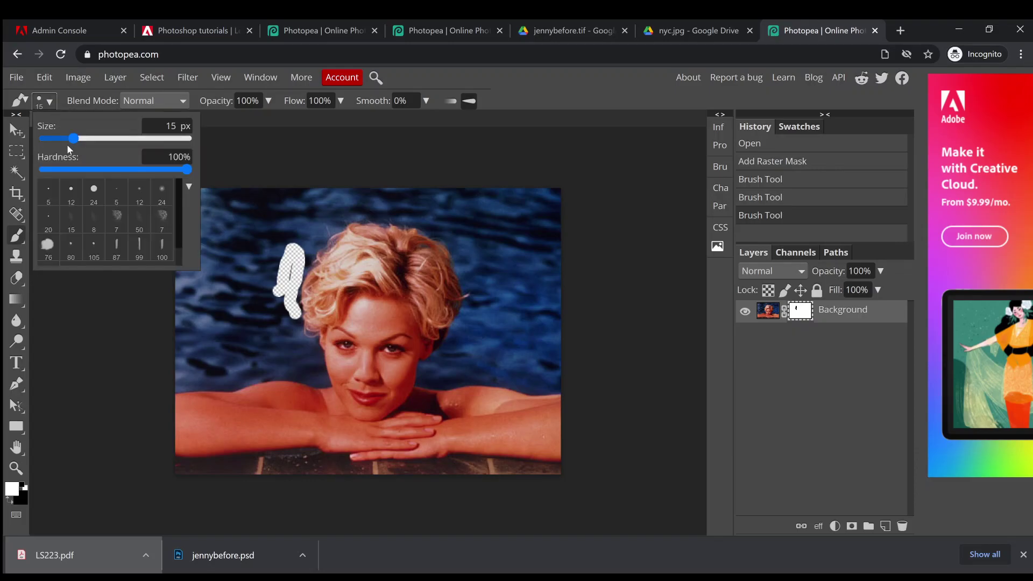
drag(74, 142, 89, 140)
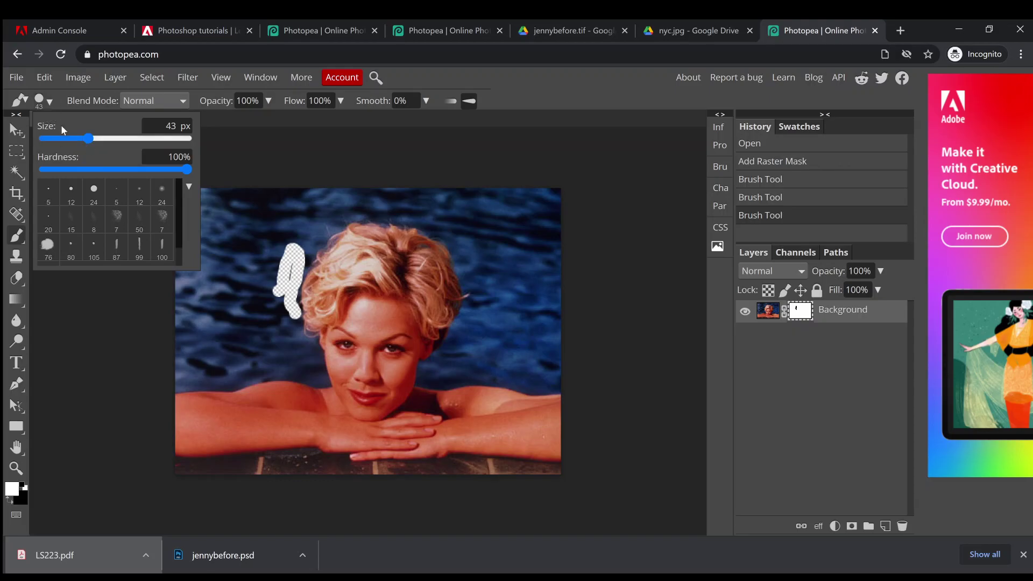
drag(92, 140, 118, 142)
click(132, 317)
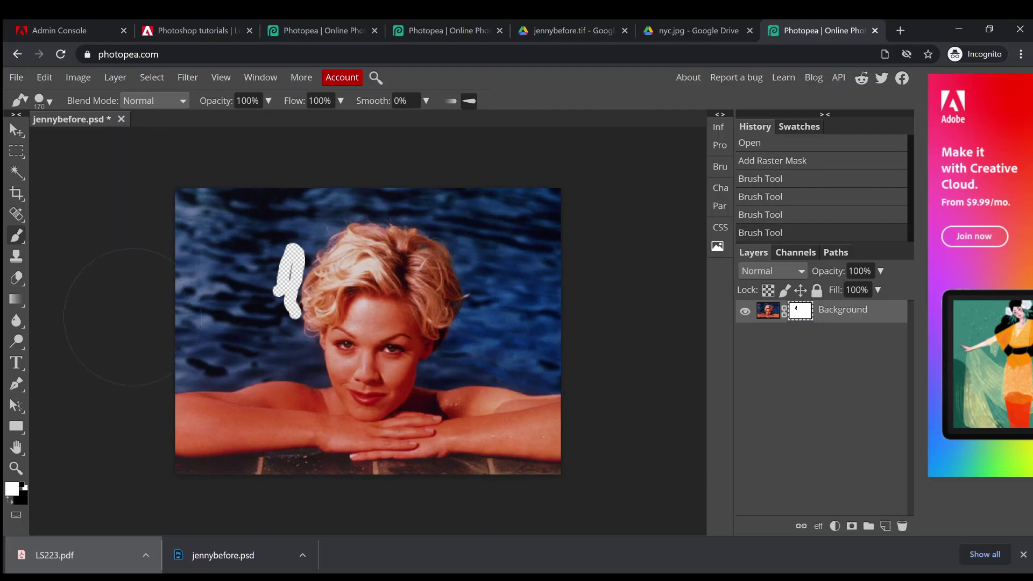
click(153, 313)
click(166, 294)
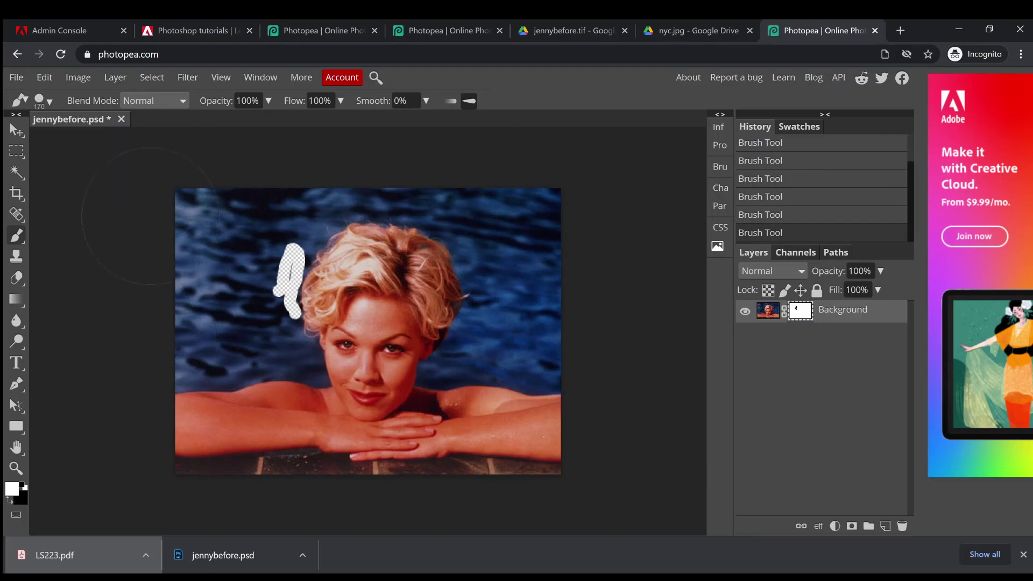
click(165, 241)
Set the foreground color to black and paint the mask over the water in both upper corners of the photo
click(12, 491)
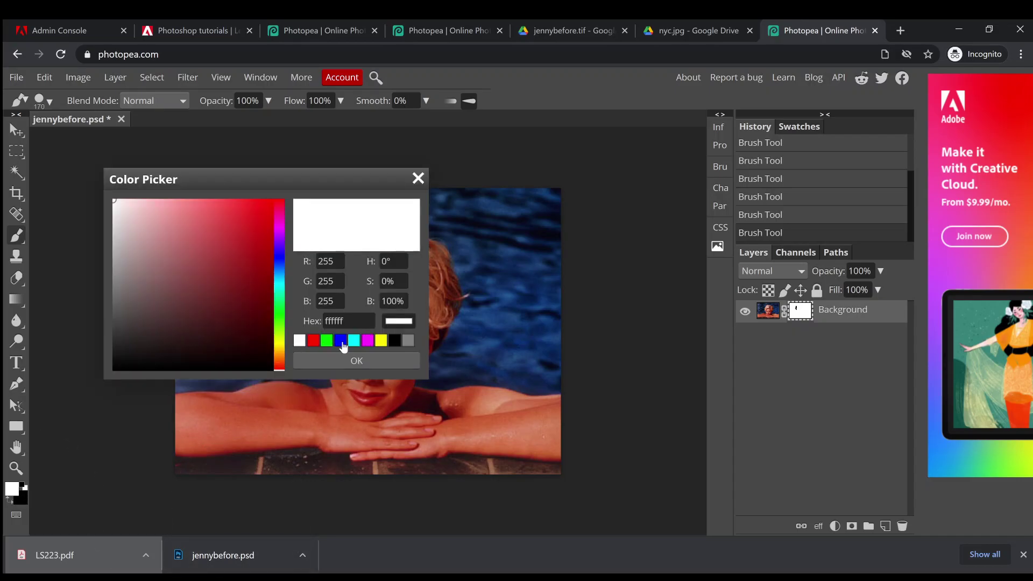
click(392, 343)
click(390, 364)
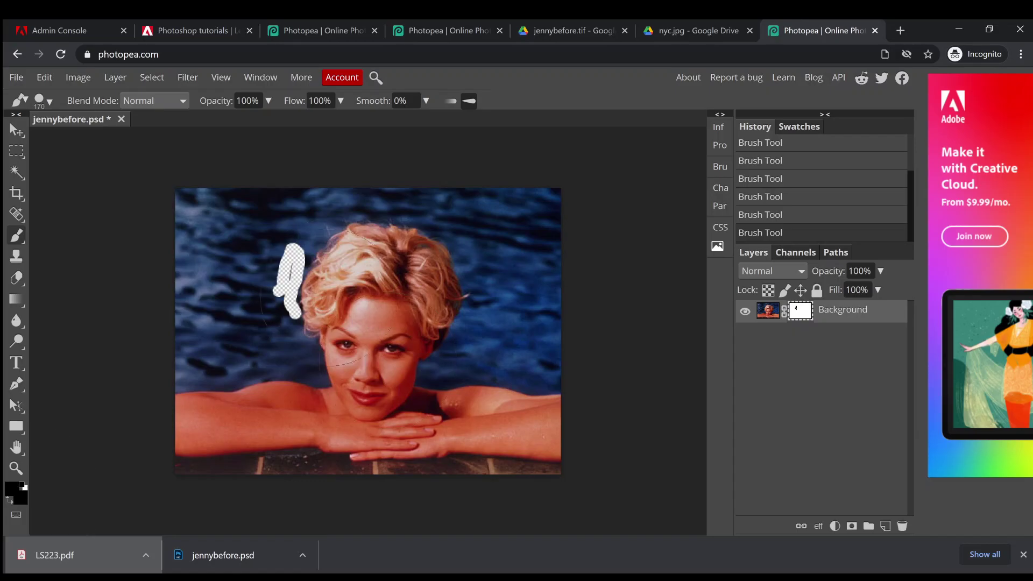
mouse_move(222, 263)
mouse_down()
mouse_move(242, 210)
mouse_move(199, 290)
mouse_up()
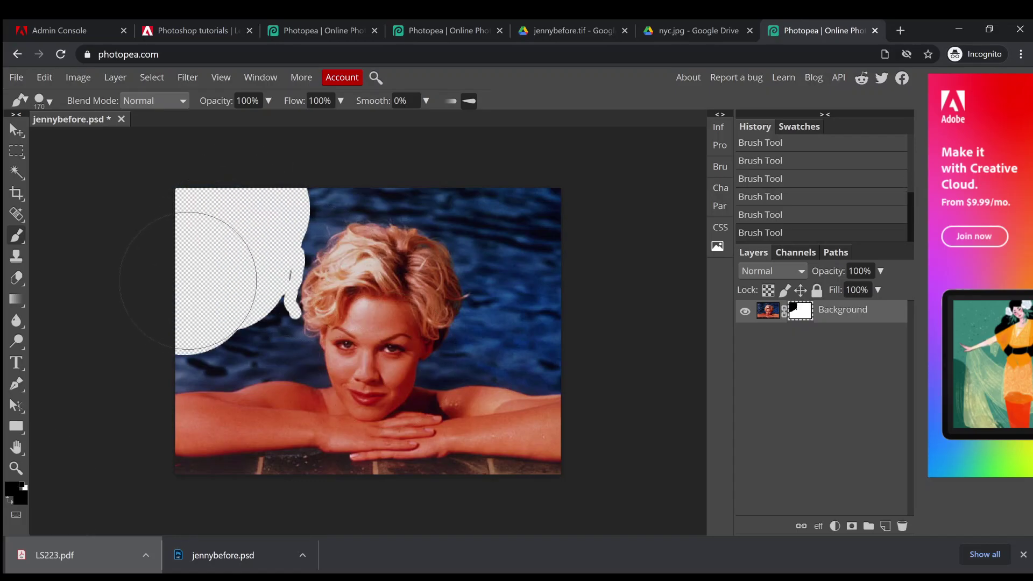
click(576, 186)
drag(569, 250, 568, 283)
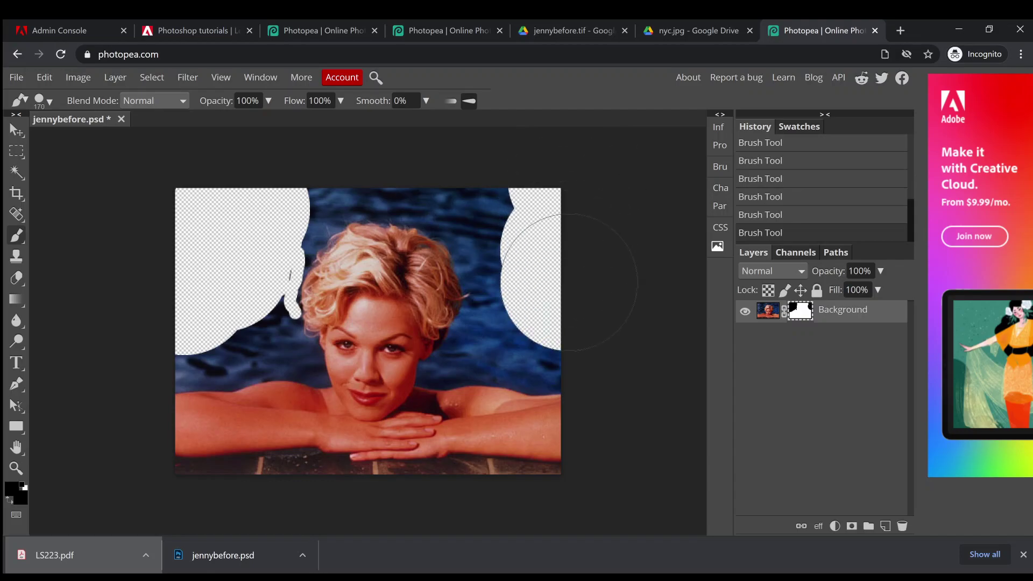
click(514, 156)
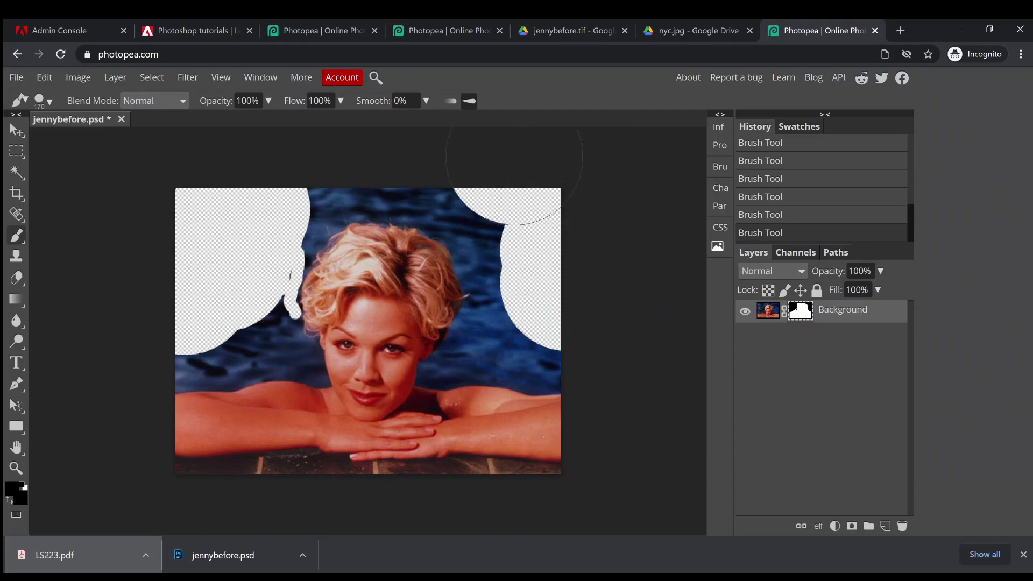
Display the Background layer's mask on its own and return to the image, twice
alt+click(806, 317)
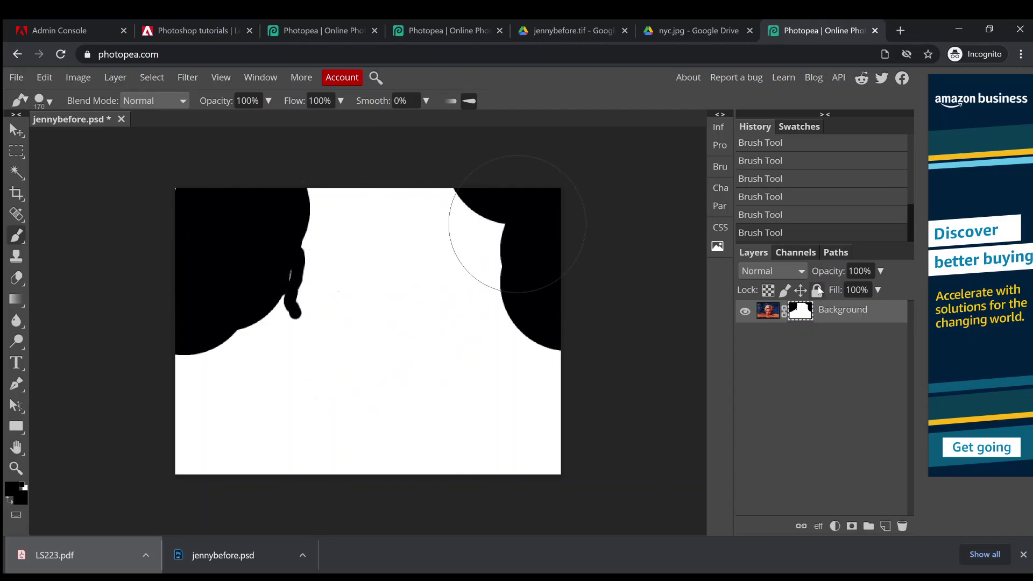
click(766, 318)
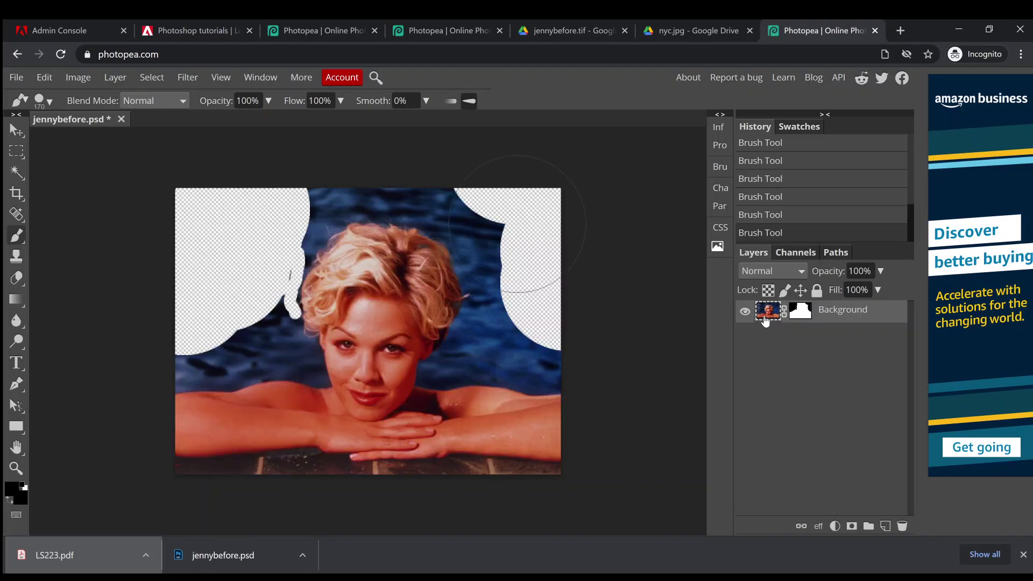
alt+click(803, 319)
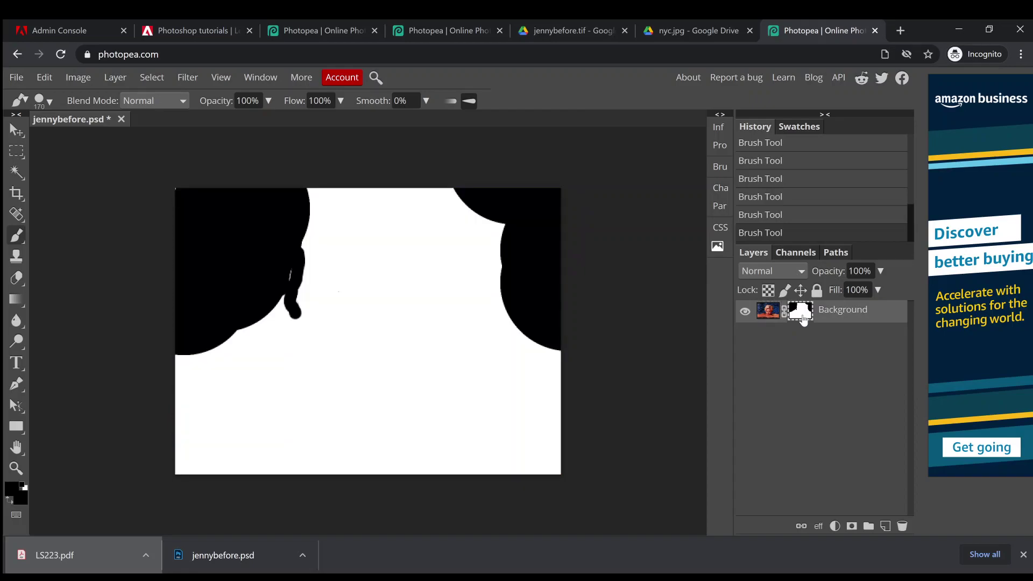
click(764, 317)
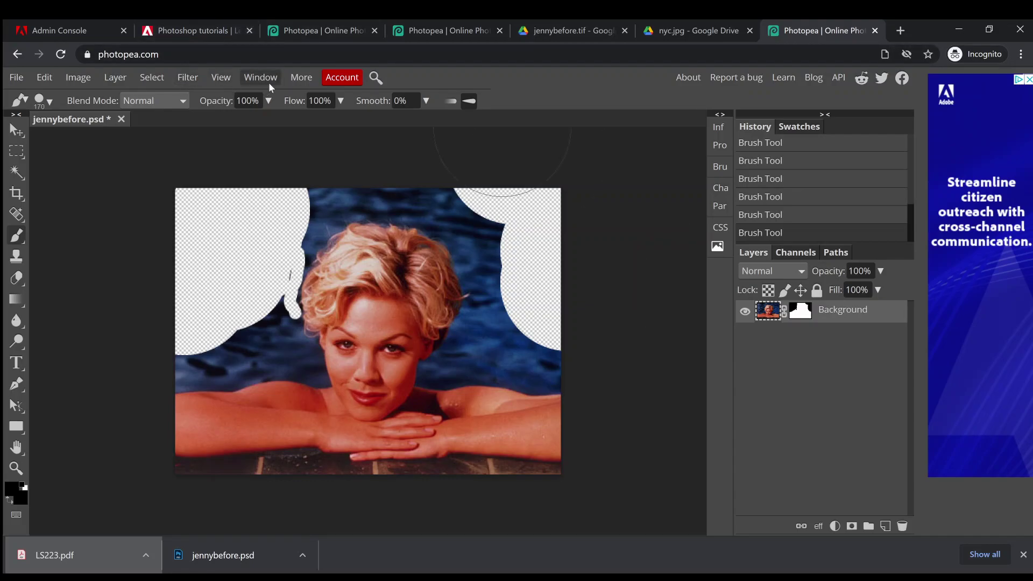
click(123, 81)
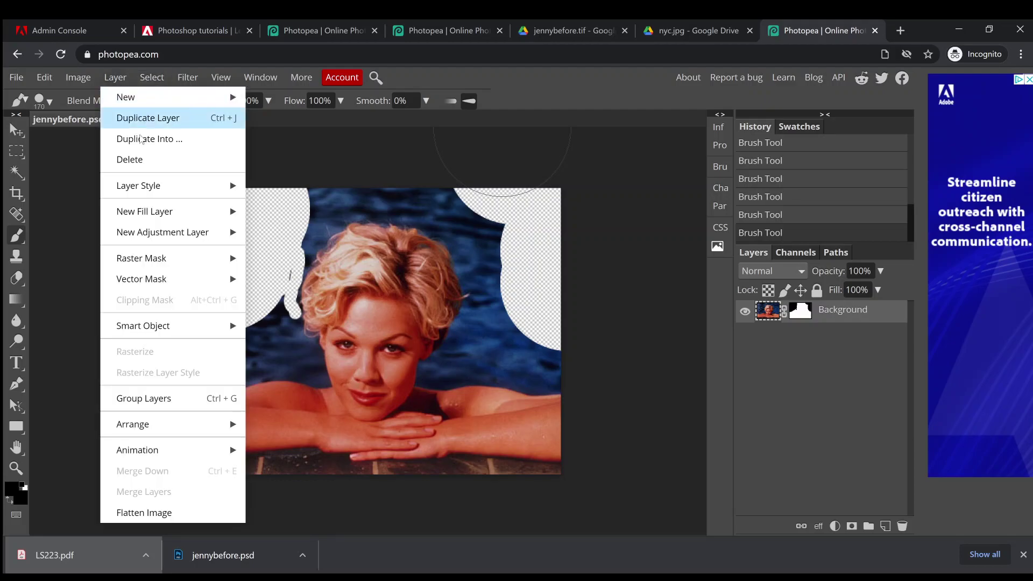
mouse_move(173, 279)
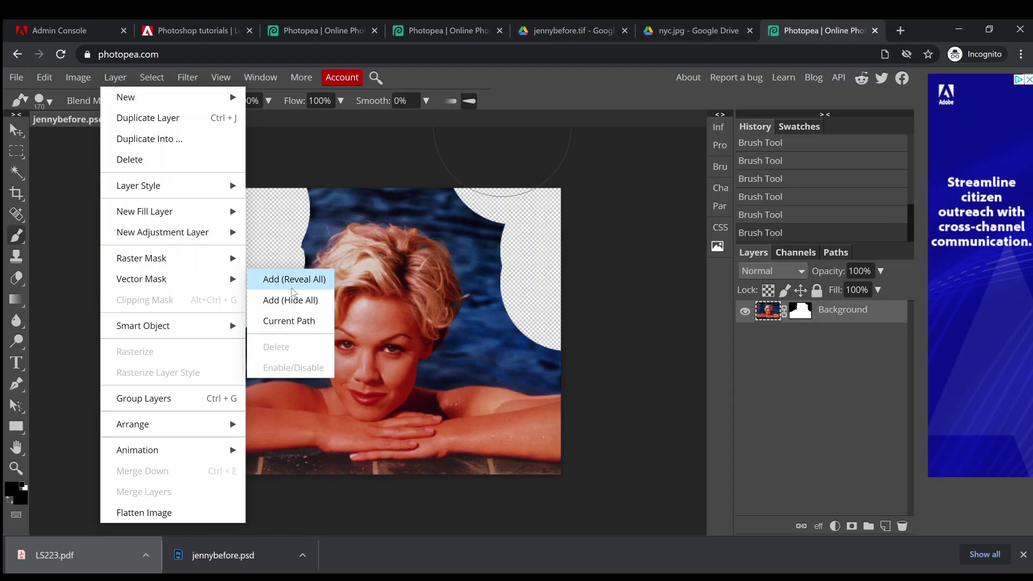
mouse_move(207, 253)
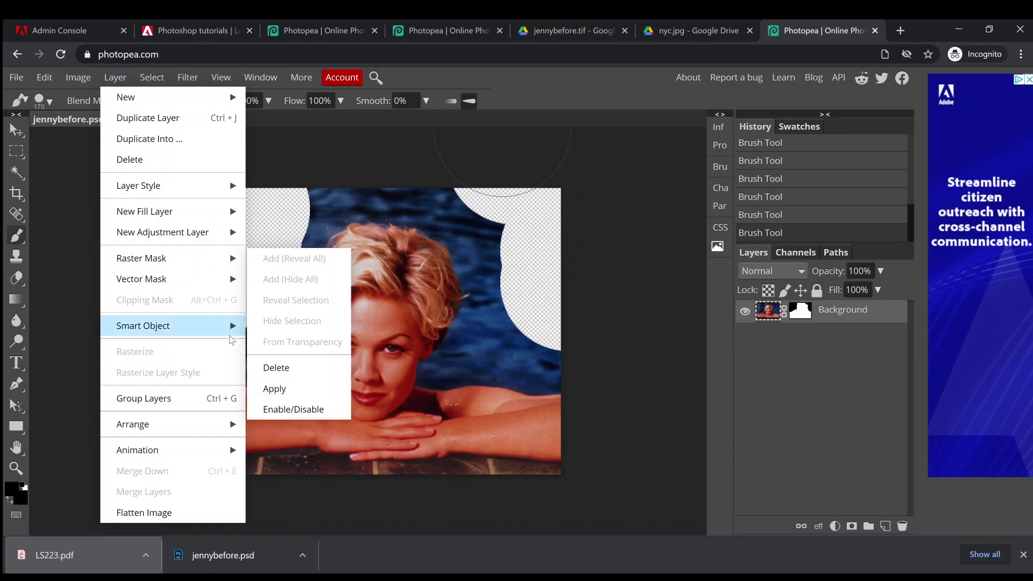
mouse_move(181, 319)
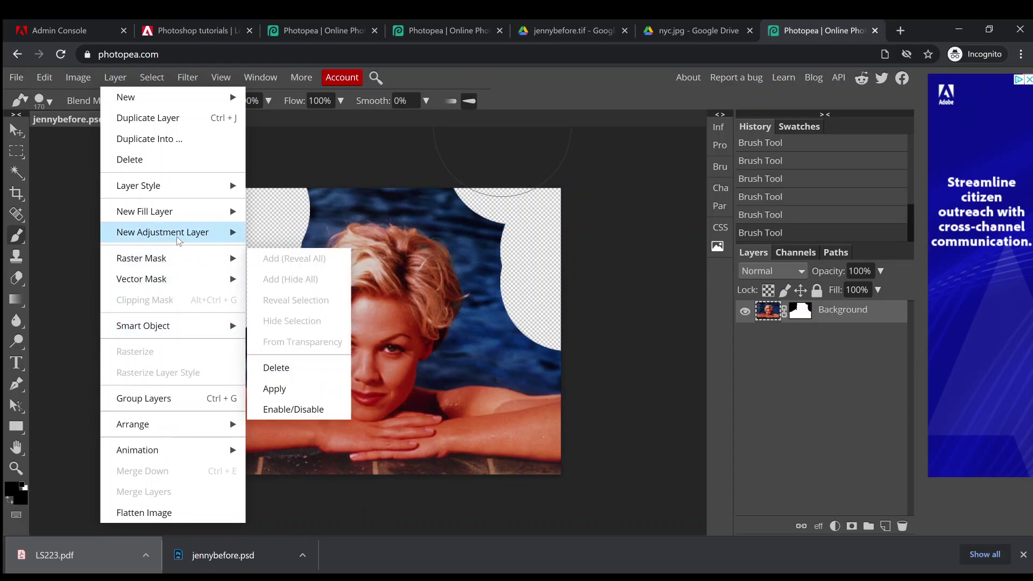
mouse_move(175, 234)
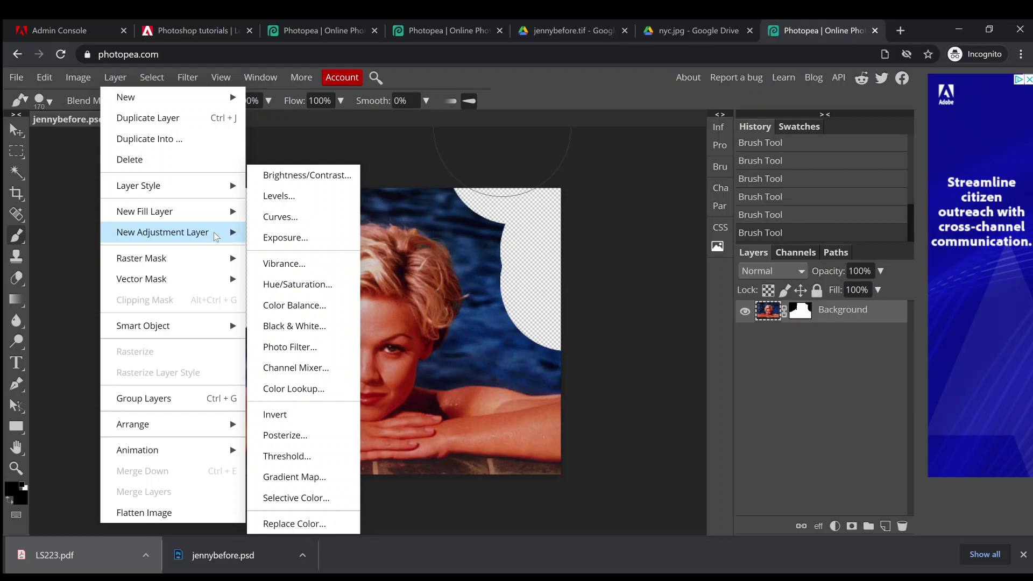
mouse_move(196, 185)
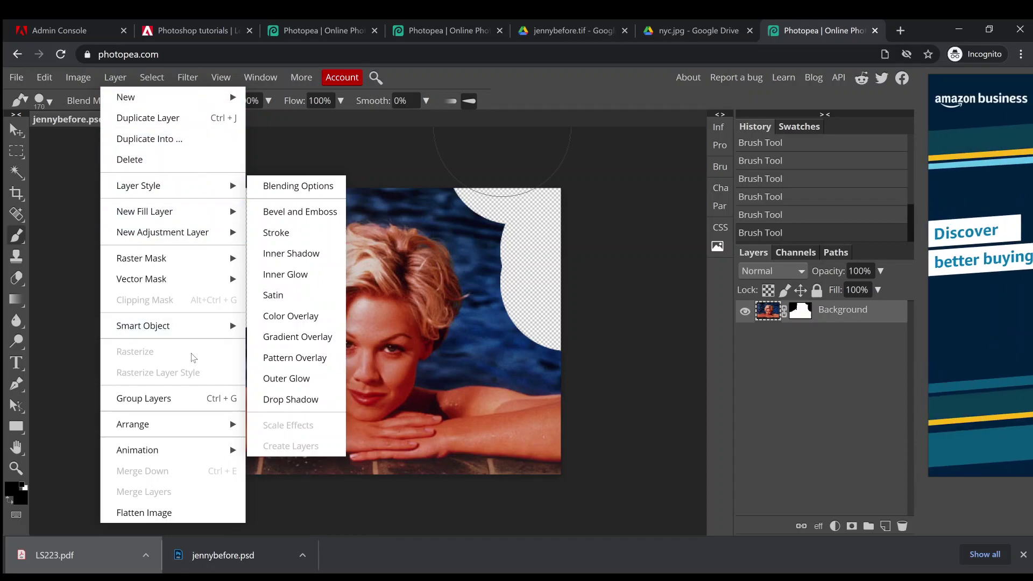
click(537, 97)
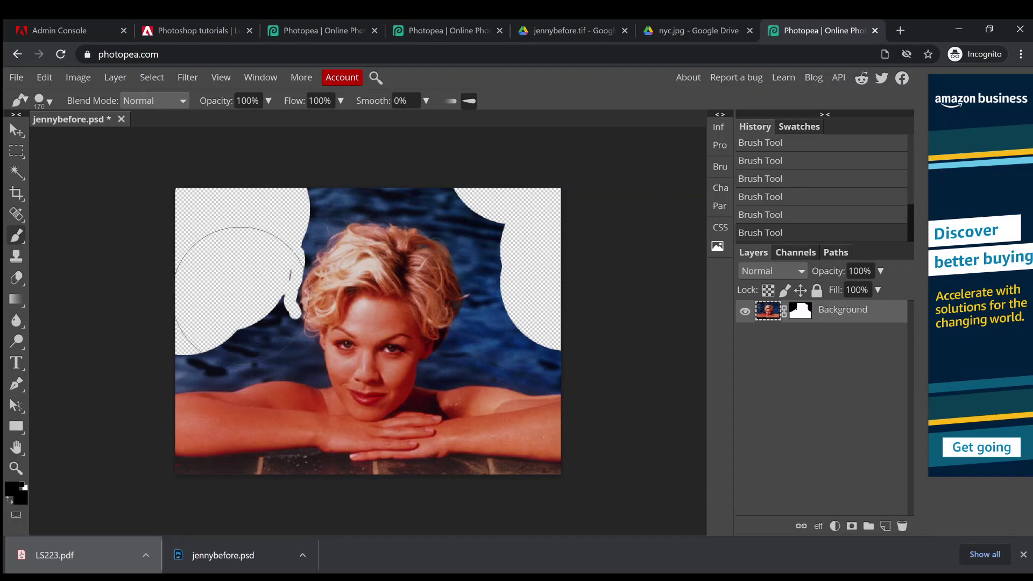
Revert the document history to the Add Raster Mask state
scroll(776, 194, up, 1)
scroll(776, 193, up, 3)
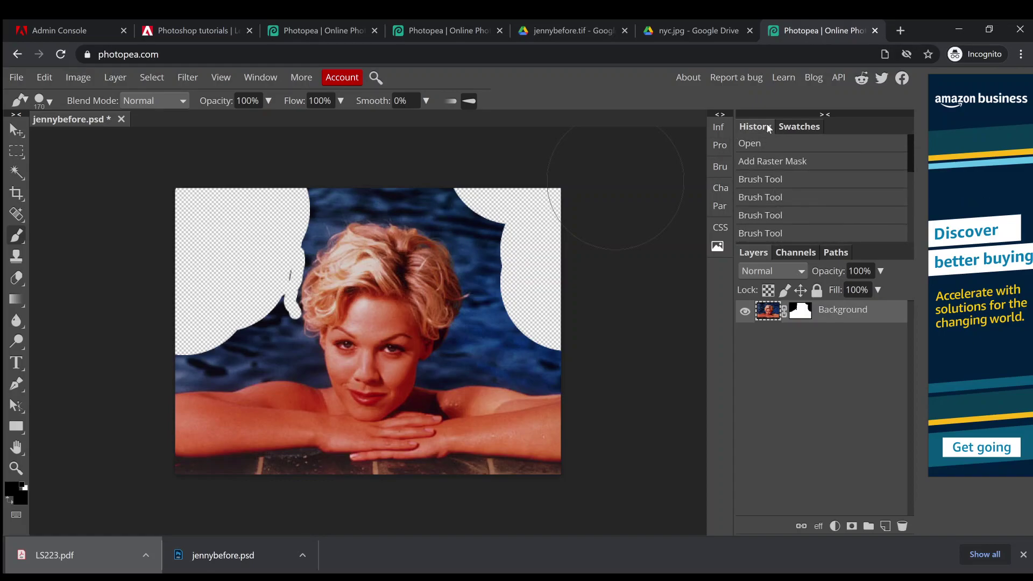
click(777, 167)
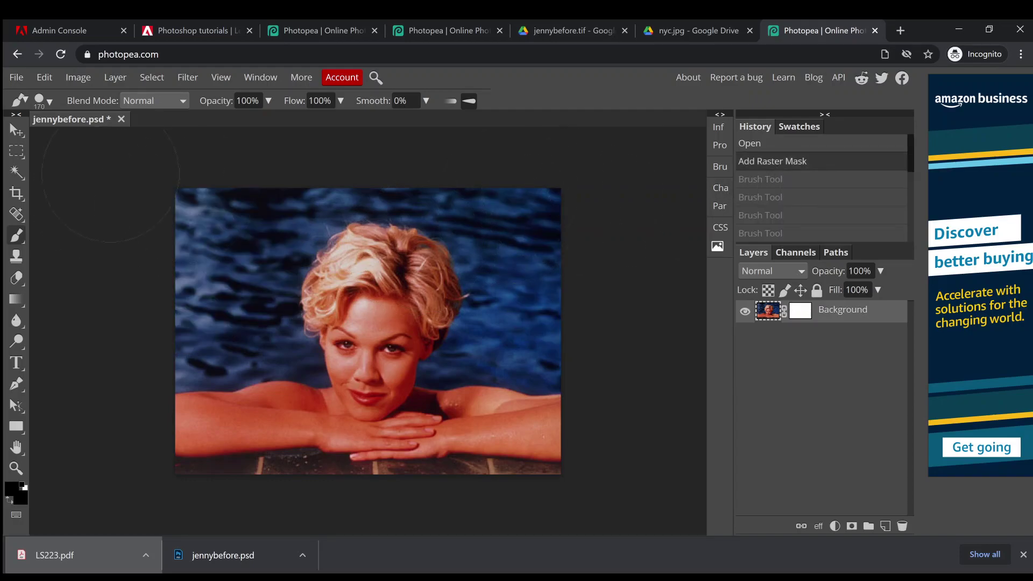
click(45, 78)
click(45, 78)
click(45, 78)
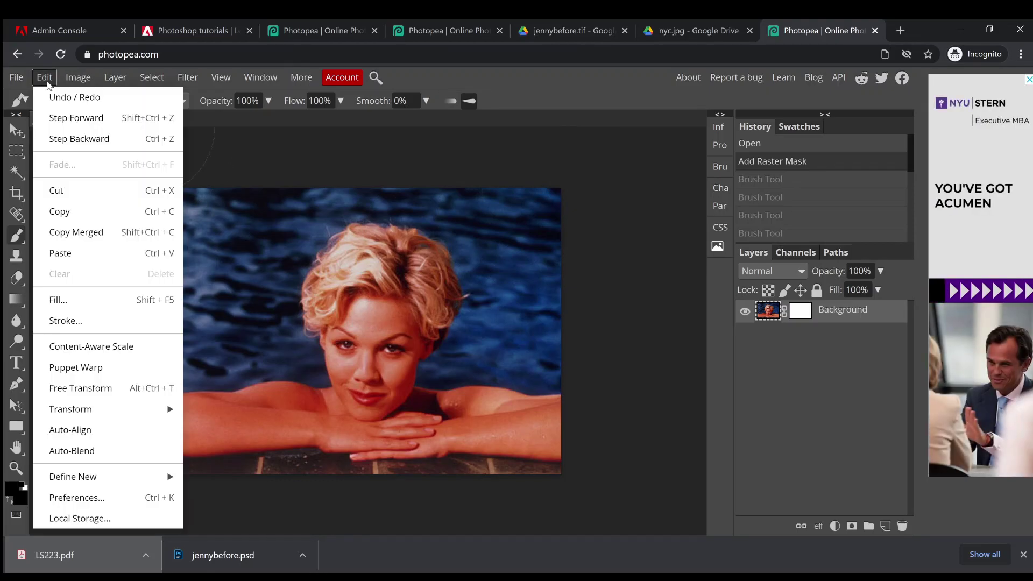
click(47, 81)
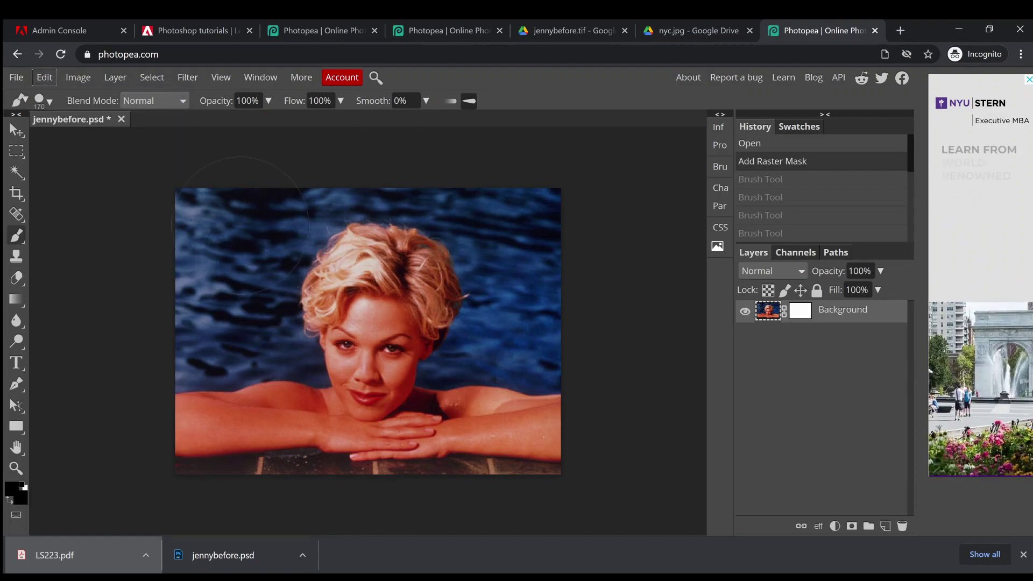
Select a tall rectangle of water in the photo's upper-left corner with Rectangle Select and delete its pixels
click(17, 151)
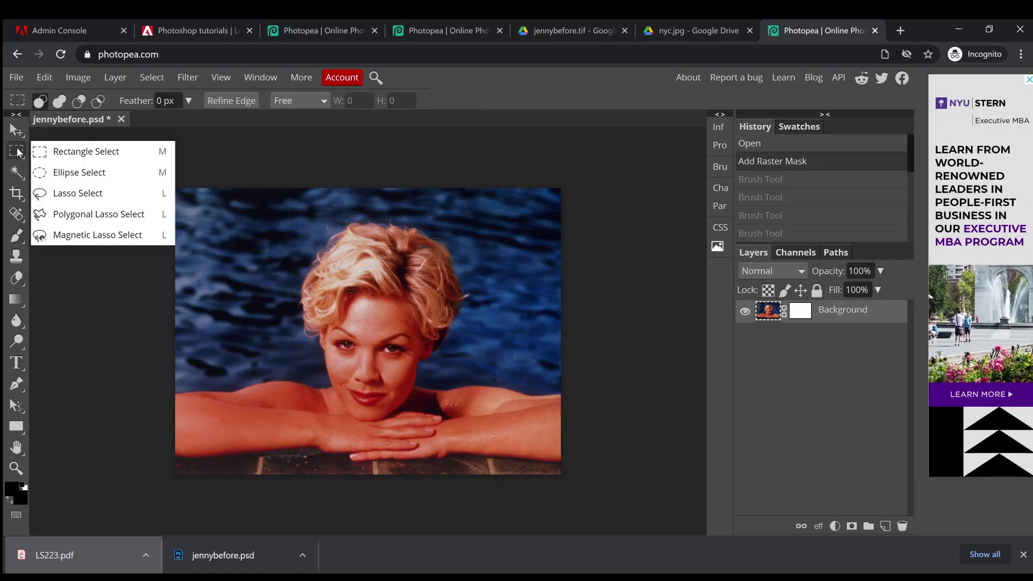
click(76, 156)
drag(175, 188, 248, 304)
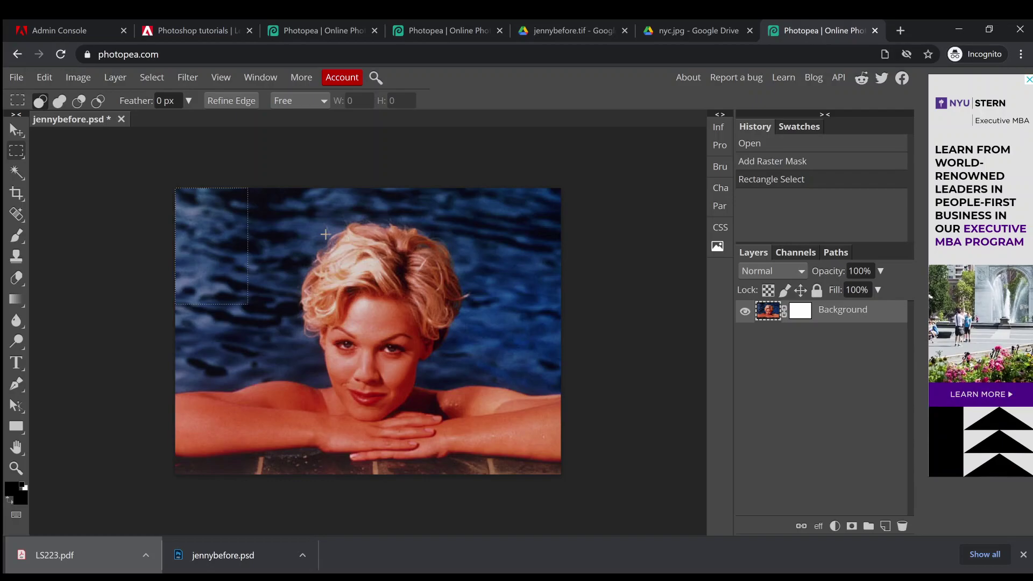
key(Delete)
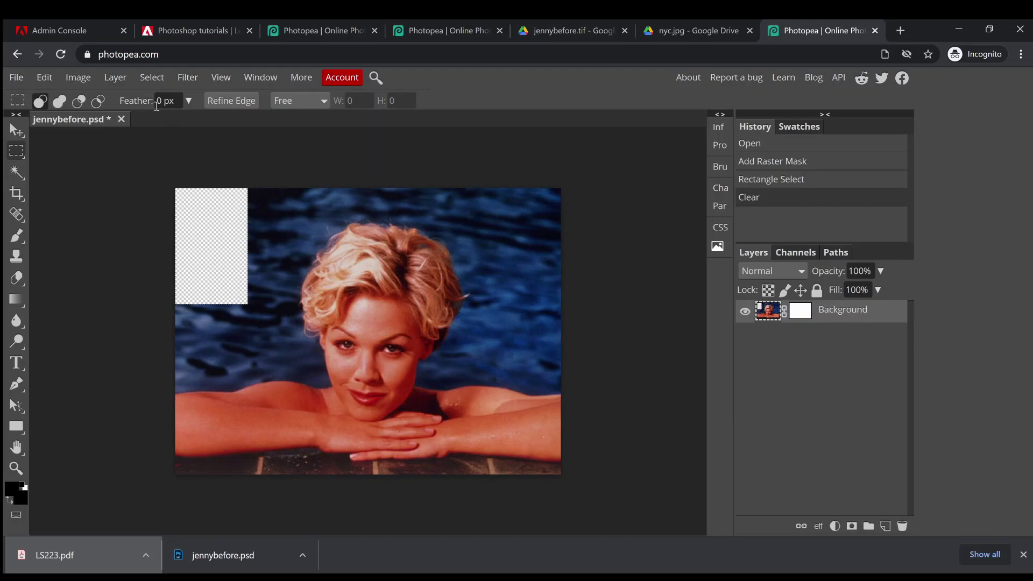
Select a small rectangle of water in the photo's upper-right corner and clear its pixels
drag(478, 179, 584, 230)
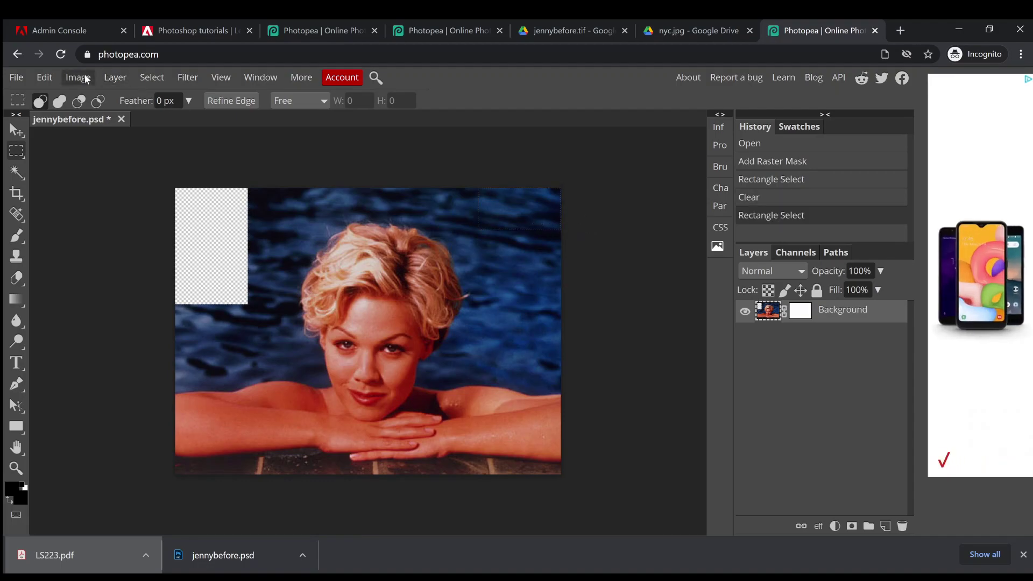
click(52, 78)
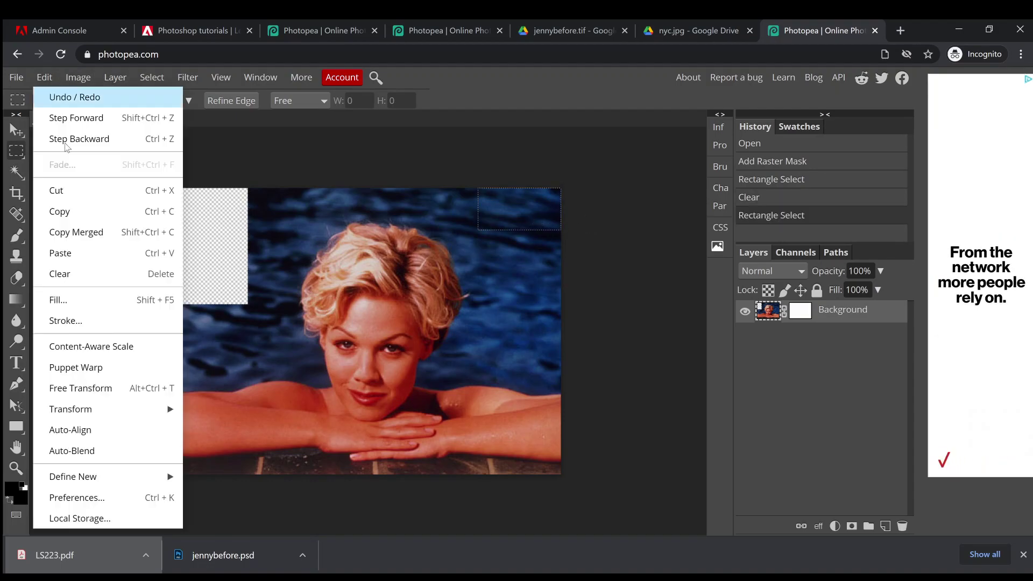
click(65, 273)
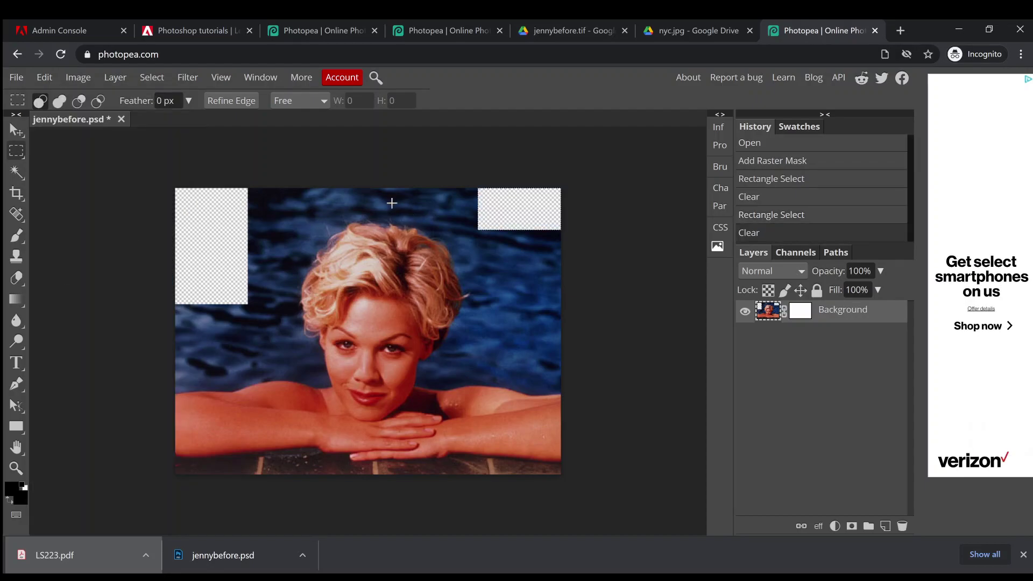
Select an oval of water to the right of the woman's face with Ellipse Select and clear its pixels
right_click(17, 151)
click(81, 172)
drag(485, 284, 561, 378)
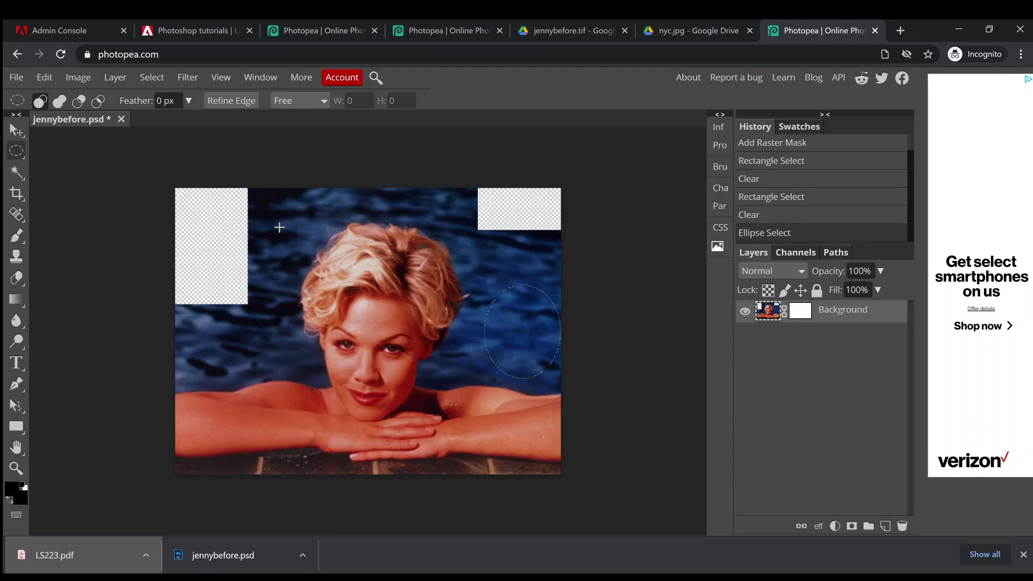
click(47, 79)
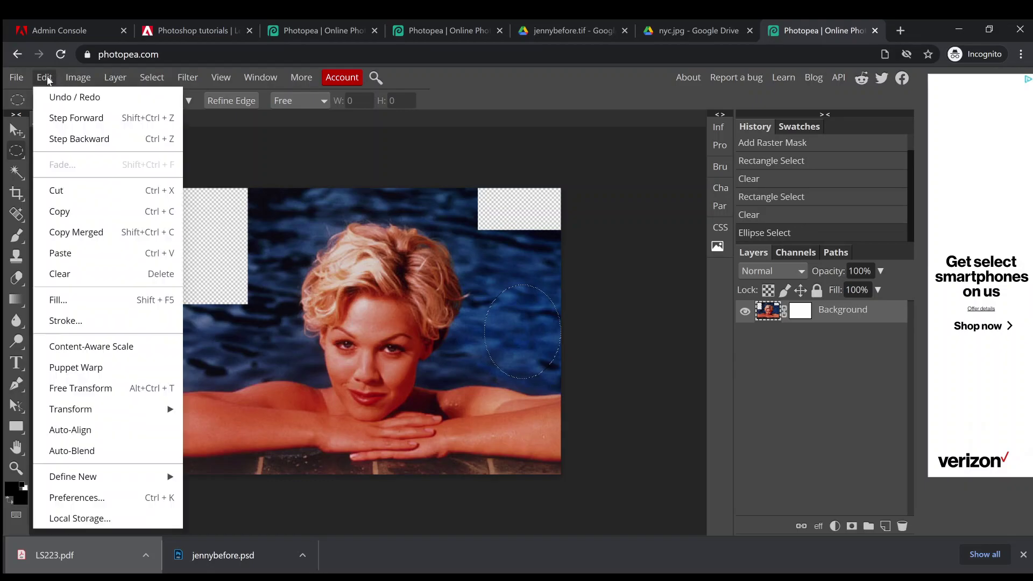
click(76, 268)
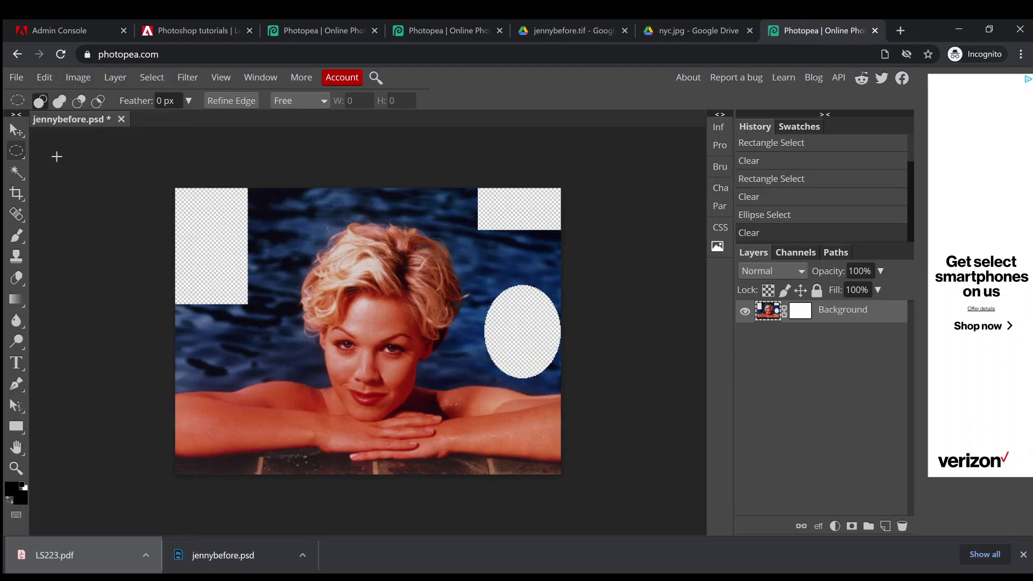
Lasso a thin irregular strip of water just above the shoulder at the photo's left edge and clear its pixels
right_click(23, 153)
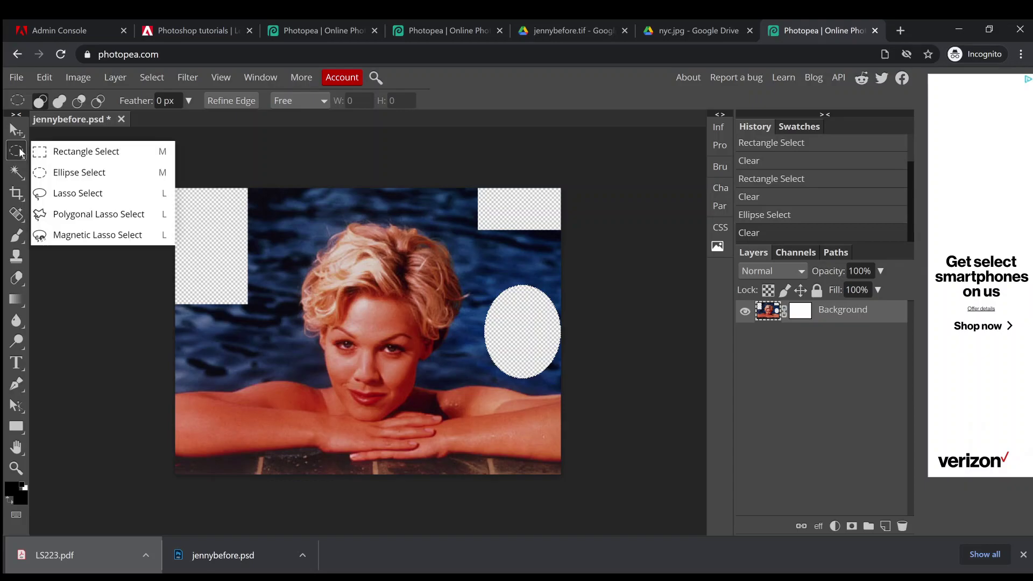
click(38, 193)
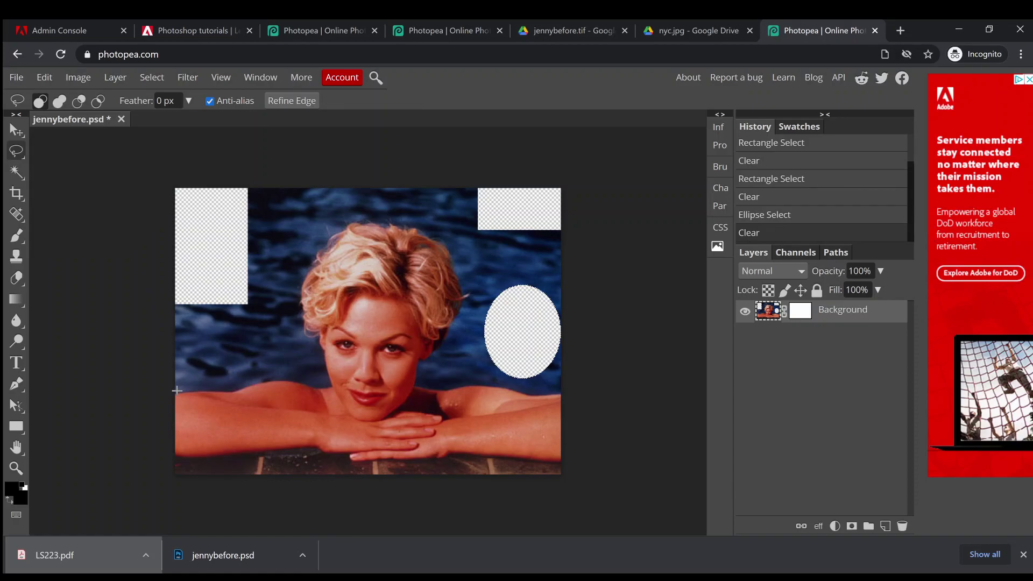
mouse_move(203, 389)
mouse_down()
mouse_move(241, 384)
mouse_move(257, 361)
mouse_move(142, 364)
mouse_up()
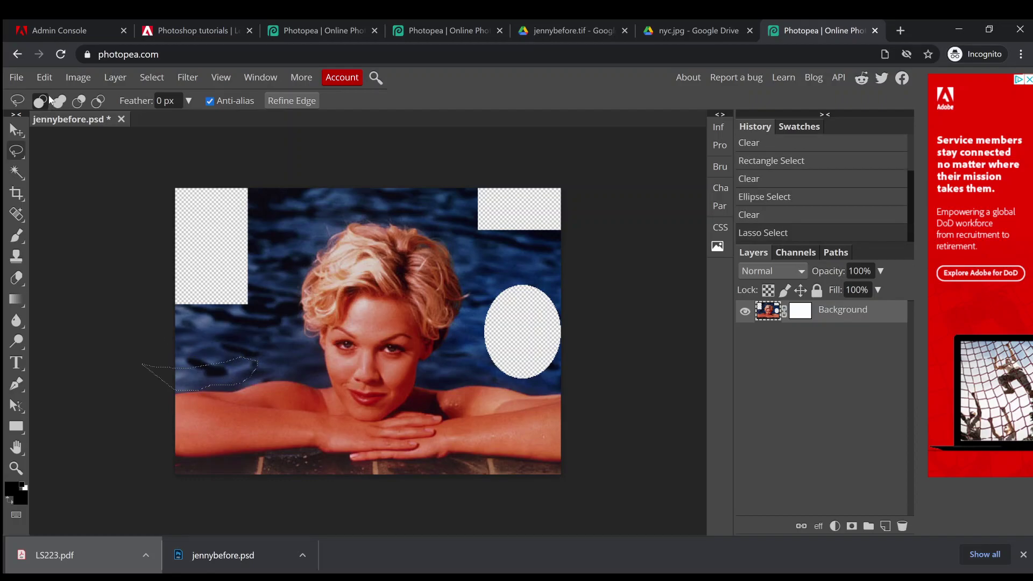
click(44, 77)
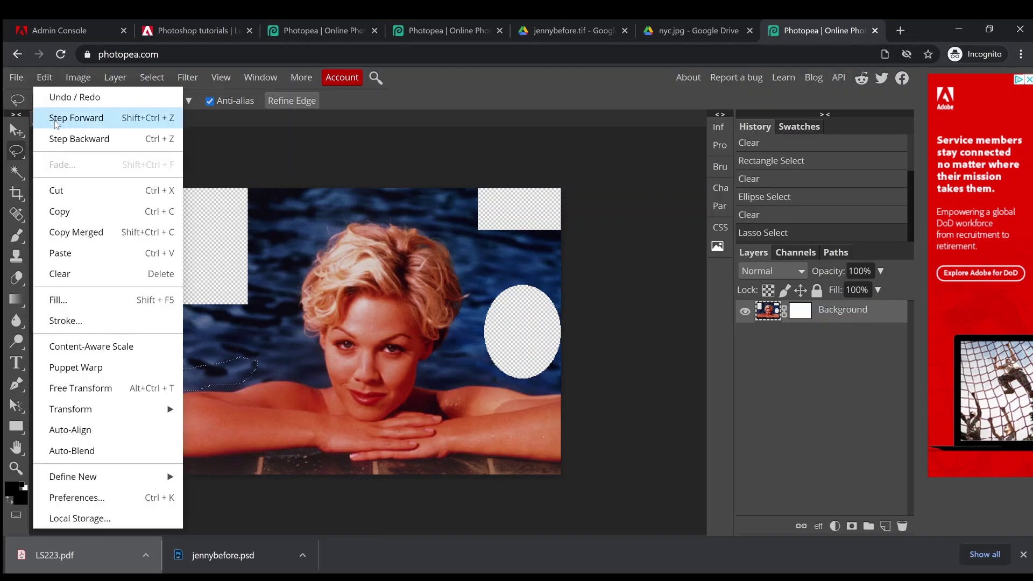
click(73, 273)
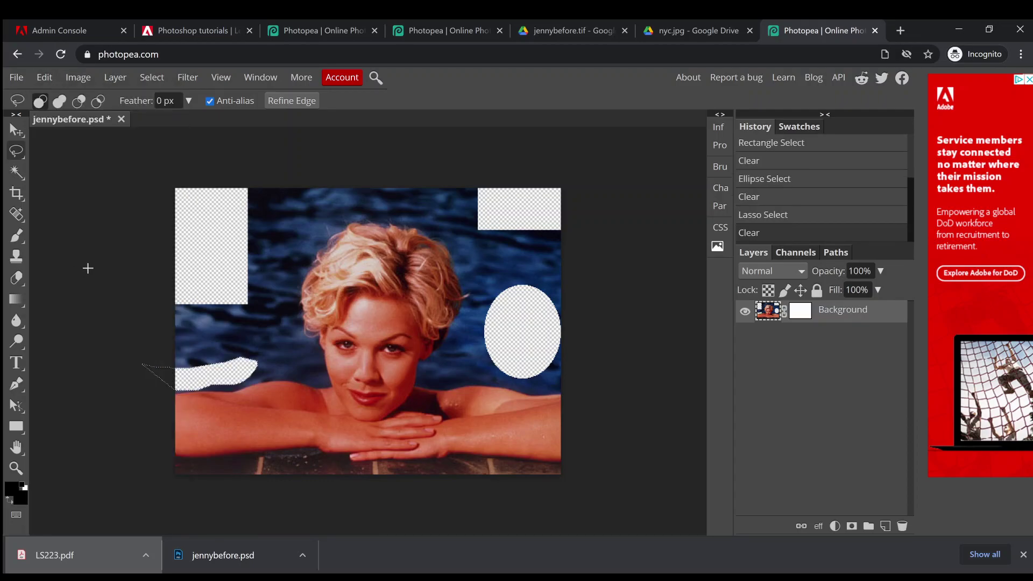
Drop the lasso selection and revert the document history to the Add Raster Mask state
right_click(16, 157)
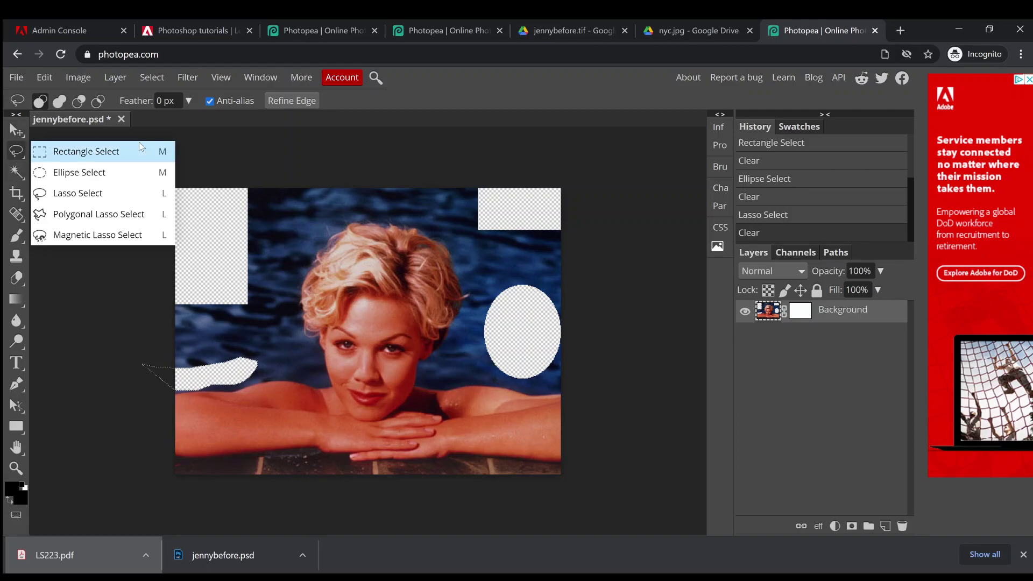
click(215, 216)
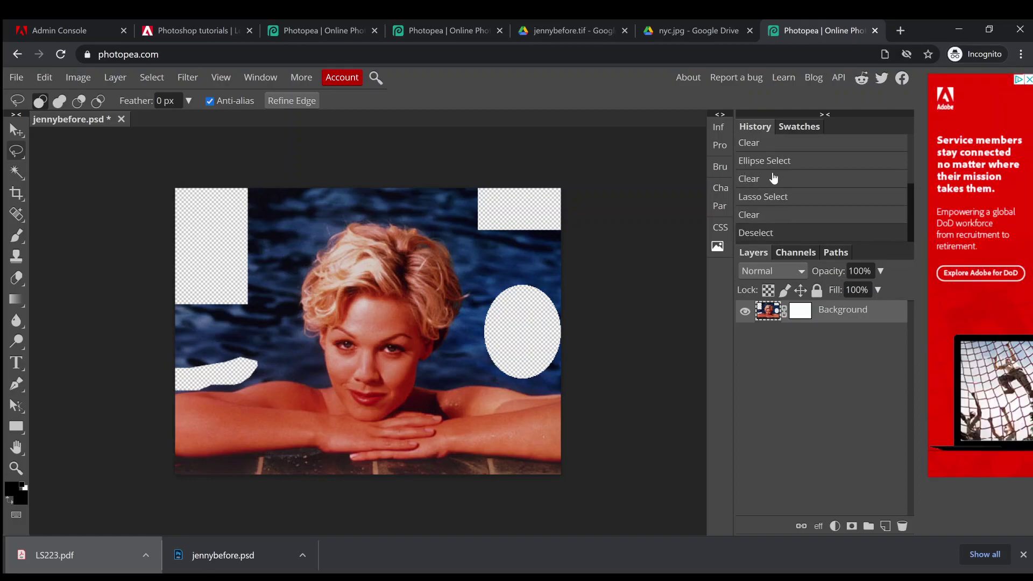
scroll(774, 178, up, 3)
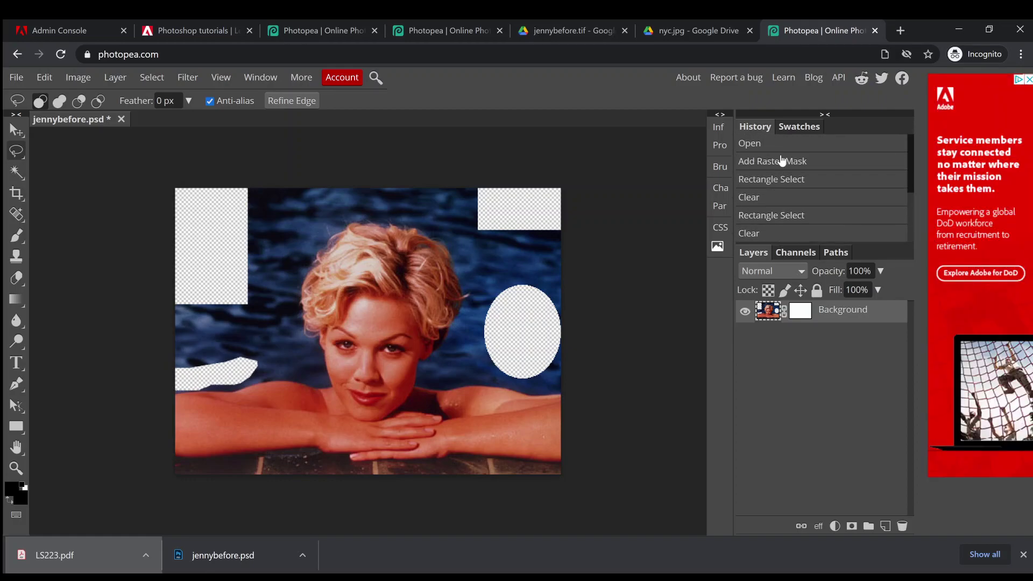
click(781, 163)
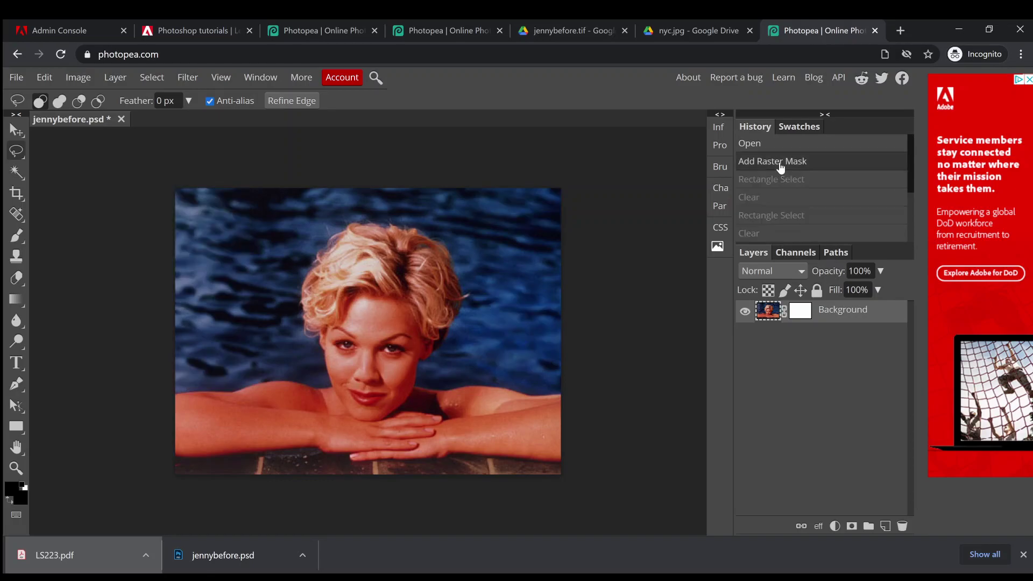
Select two dark patches of water in the photo's upper-left area with the Magic Wand at tolerance 40
click(20, 172)
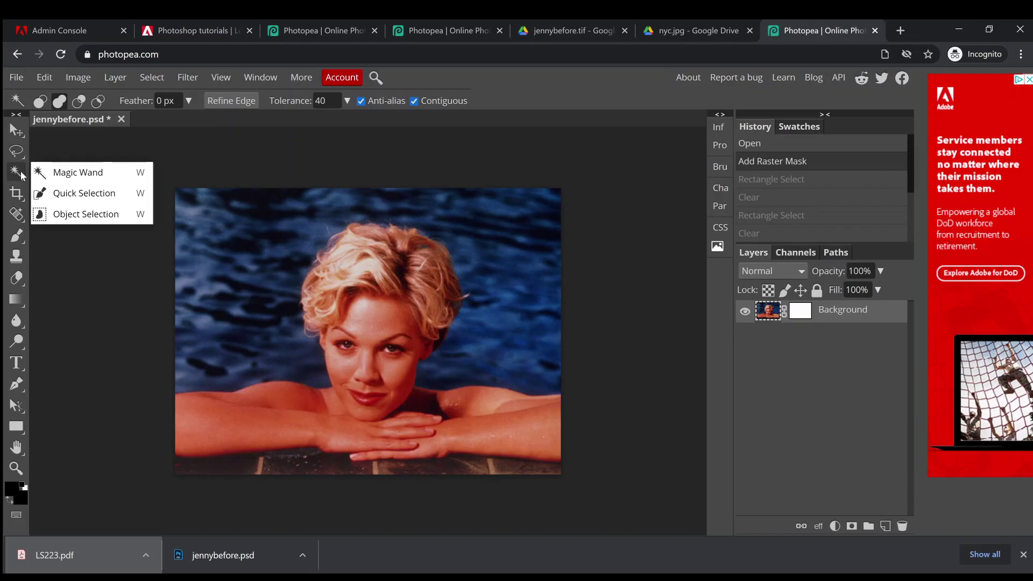
click(21, 173)
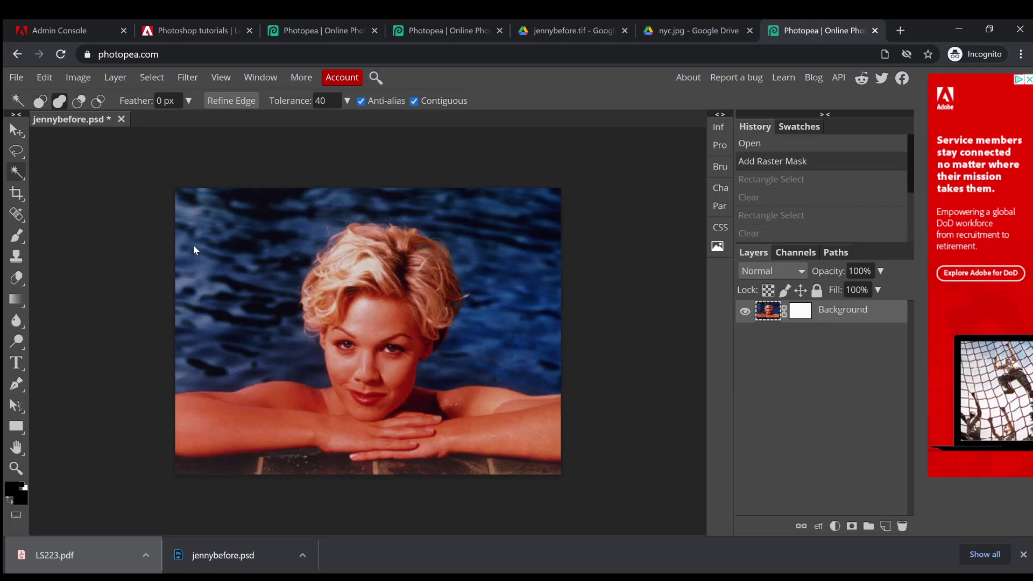
click(249, 247)
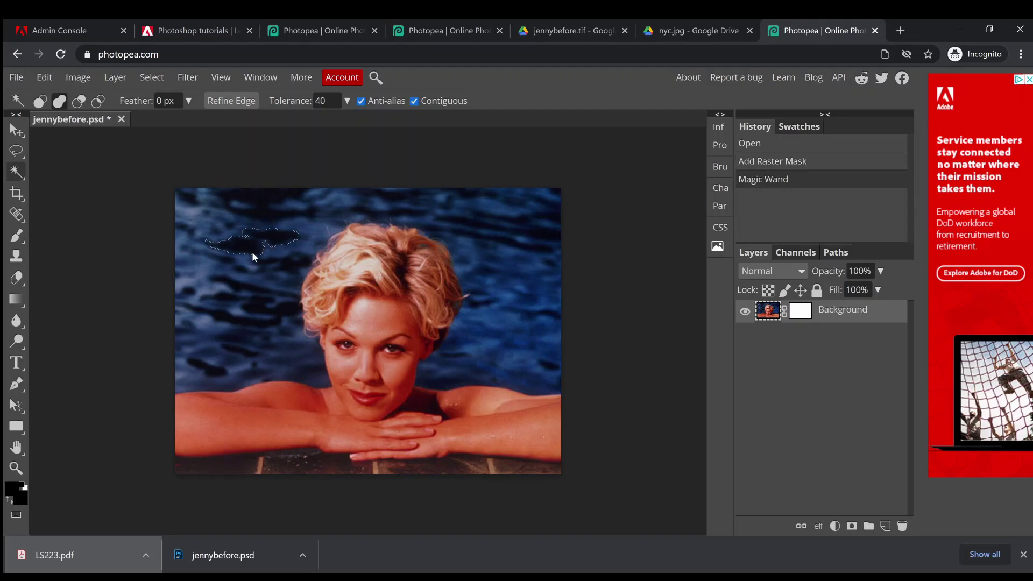
click(265, 194)
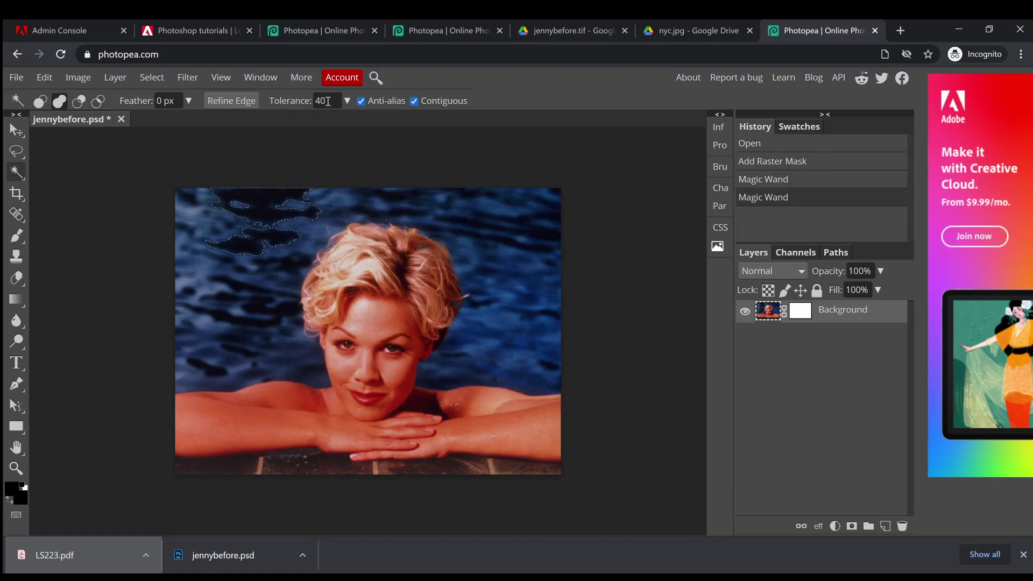
Set the Magic Wand tolerance to 90 in new-selection mode and select the water all around the woman
drag(327, 100, 305, 100)
text(90)
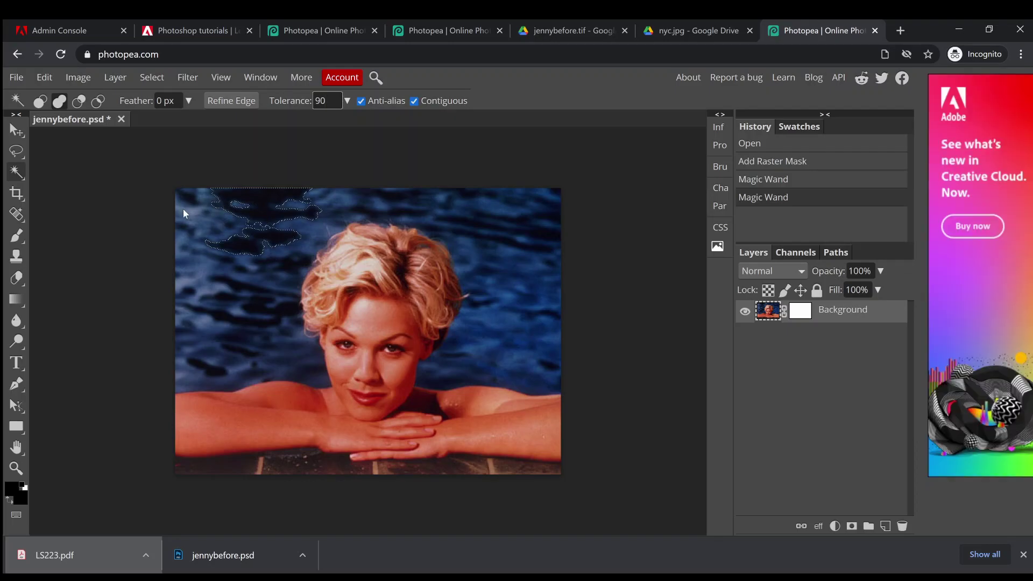
click(43, 104)
click(199, 254)
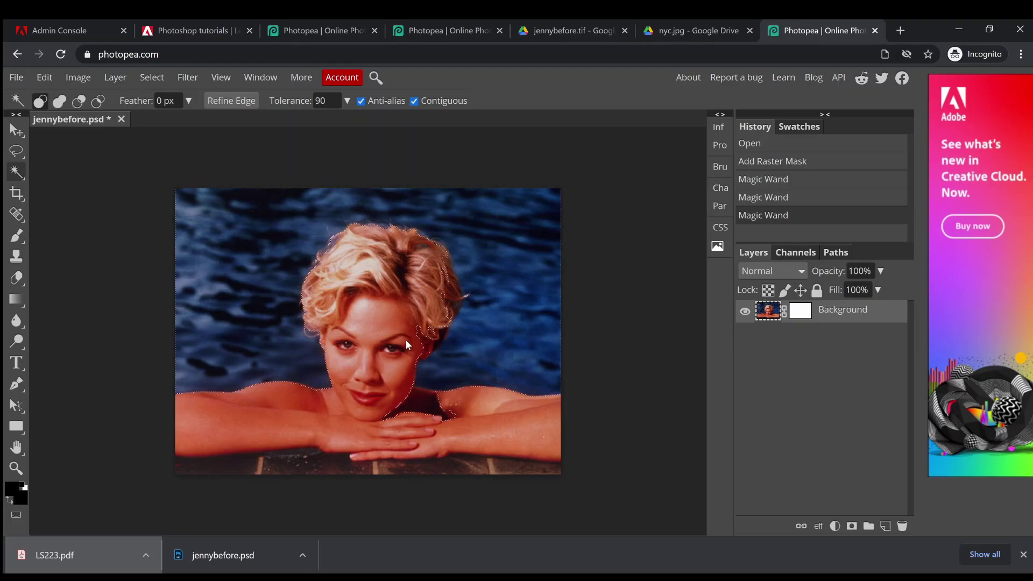
Set the Magic Wand tolerance to 30 and deselect the water
click(322, 100)
text(30)
click(16, 151)
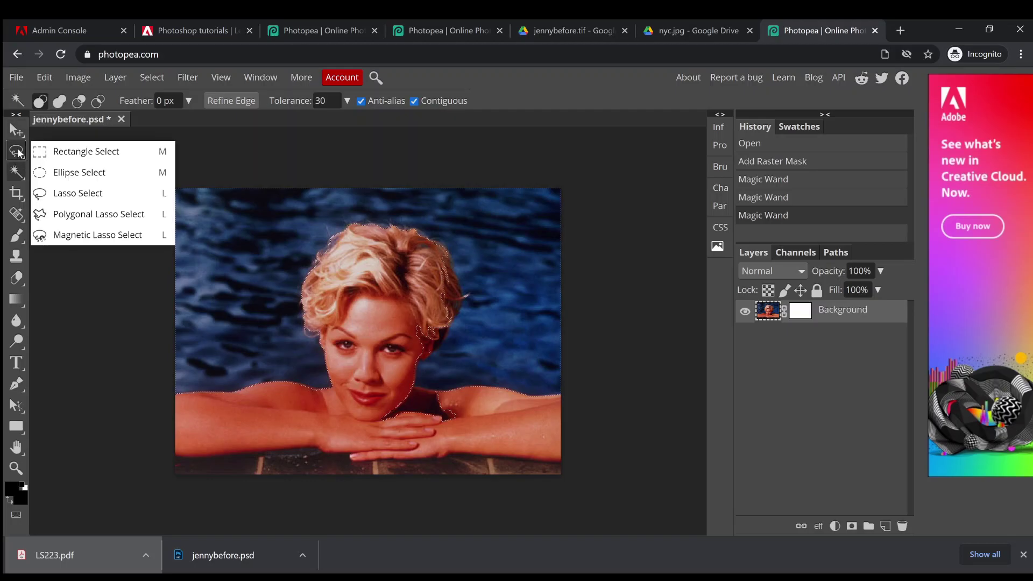
click(46, 153)
click(74, 166)
Select the dark water patch in the photo's upper-left area with the Magic Wand and clear its pixels
click(17, 173)
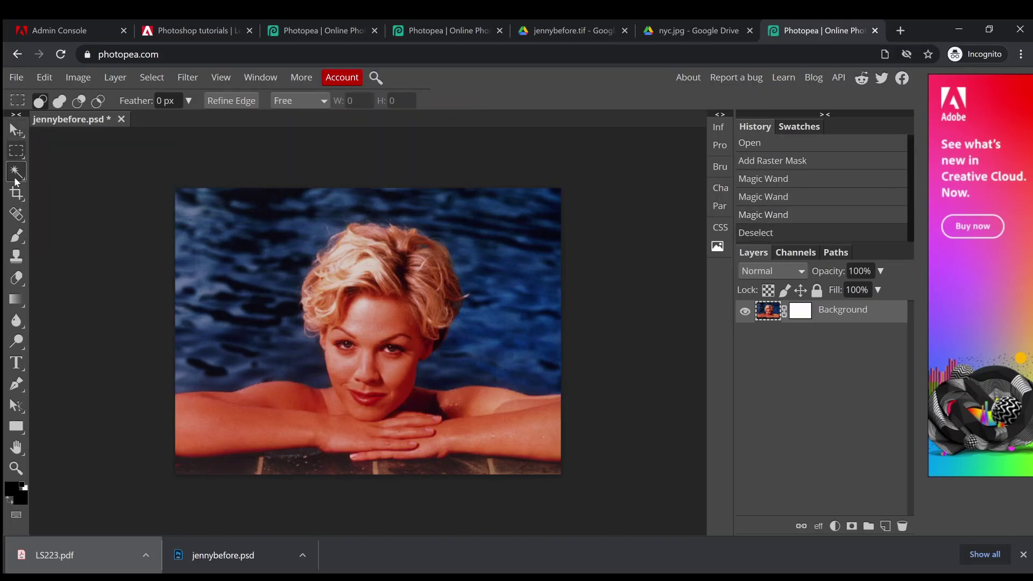
click(235, 250)
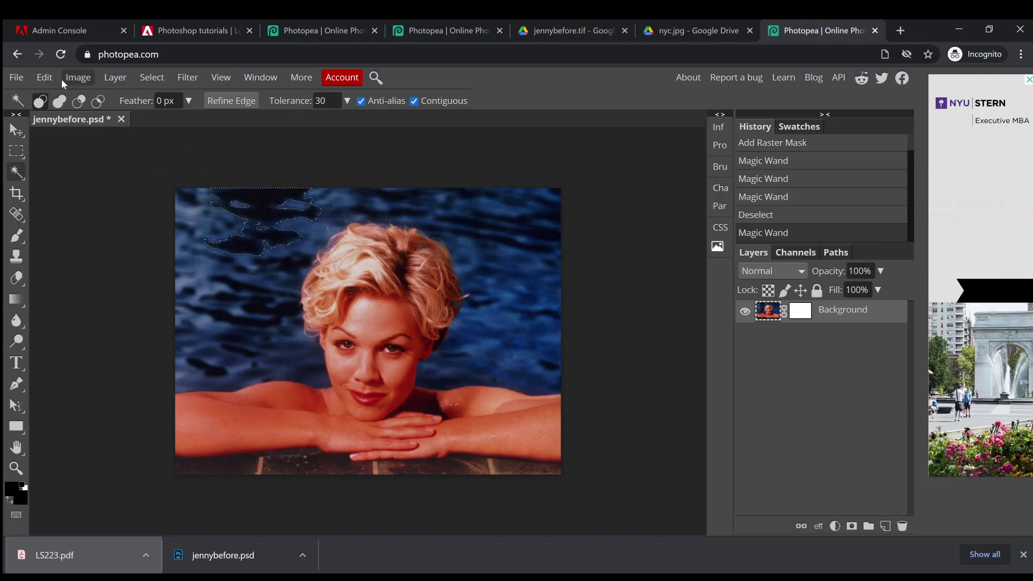
click(46, 79)
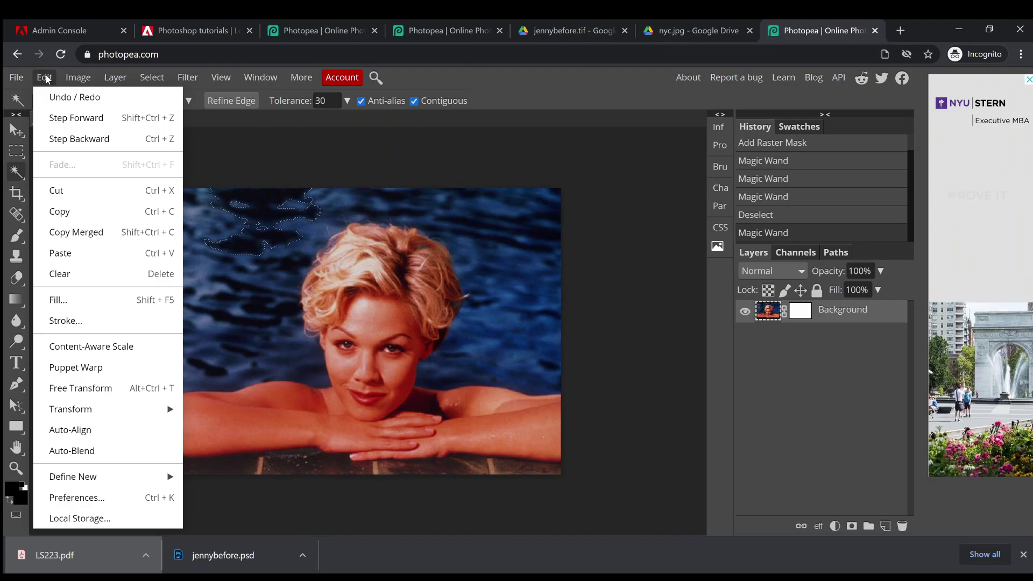
click(61, 275)
Select the dark ripples directly left of the woman's hair and clear their pixels
click(291, 293)
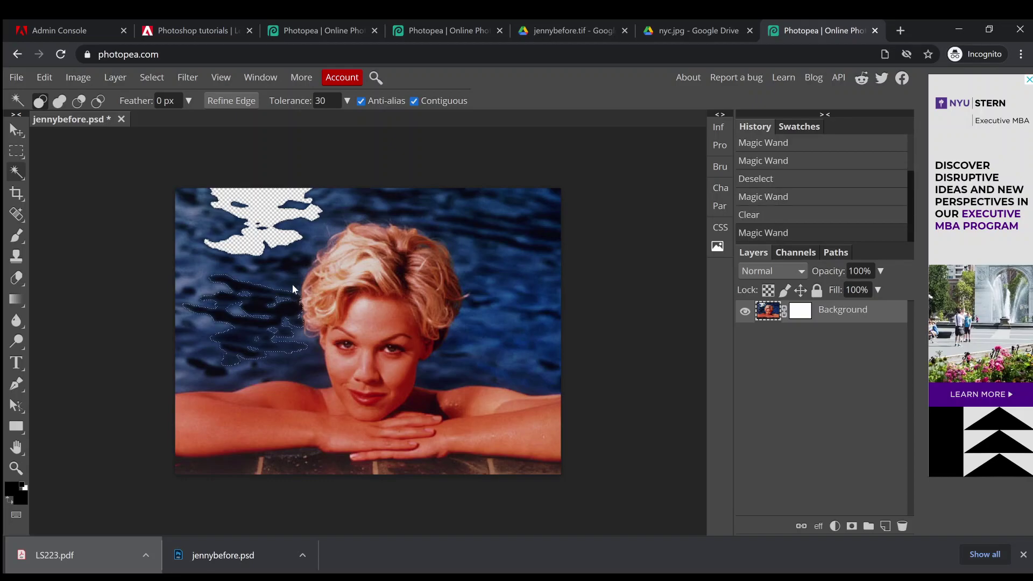
click(46, 79)
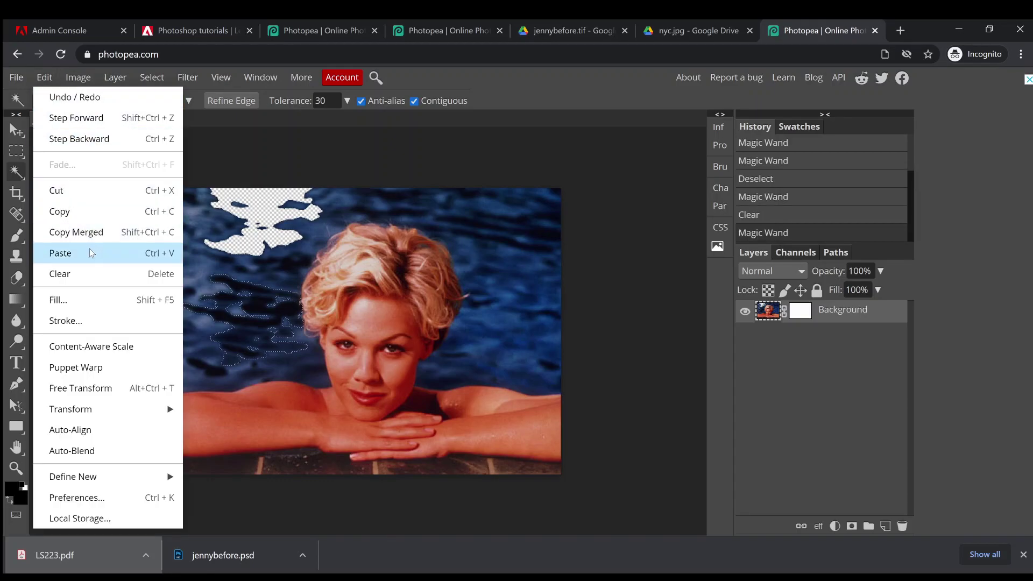
click(96, 275)
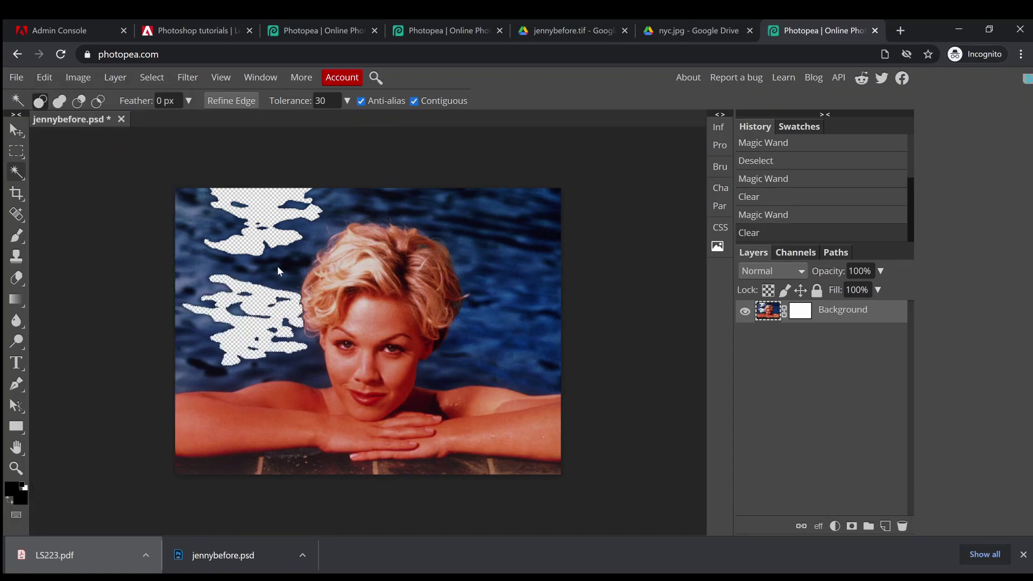
Delete the connected blue water across the photo's upper half and the water between the woman's hair and her right-hand shoulder
click(302, 277)
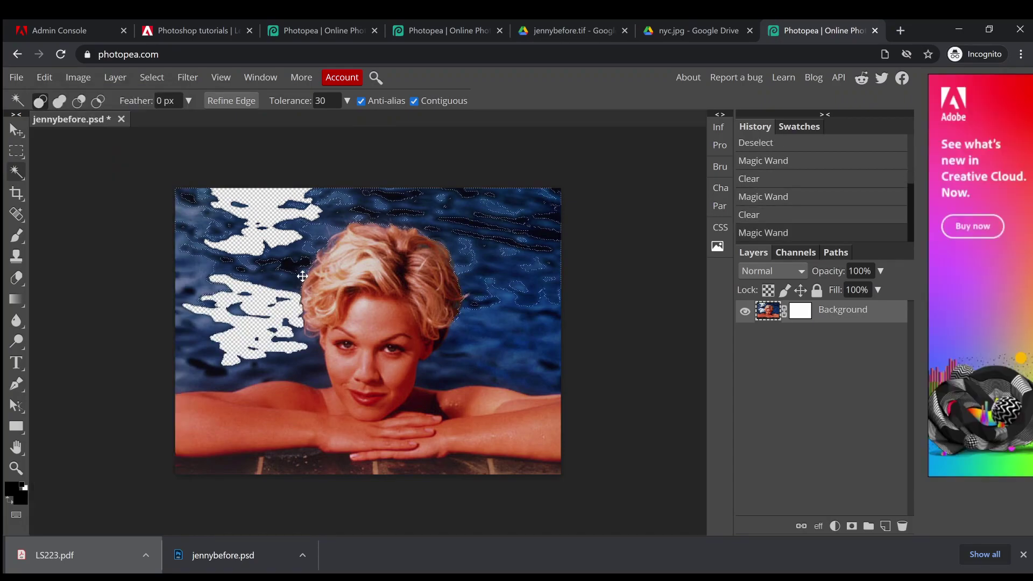
key(Delete)
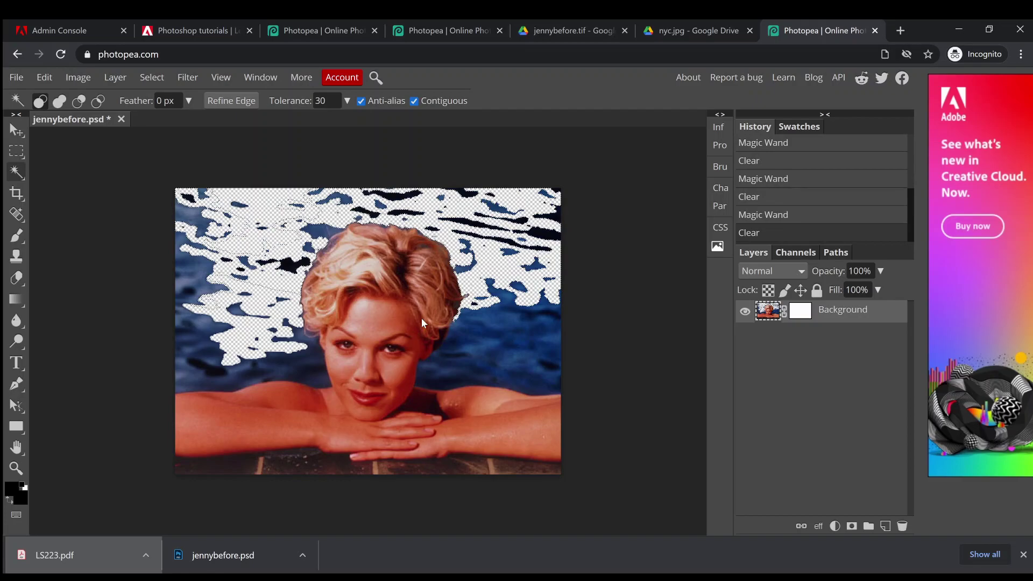
click(457, 335)
key(Delete)
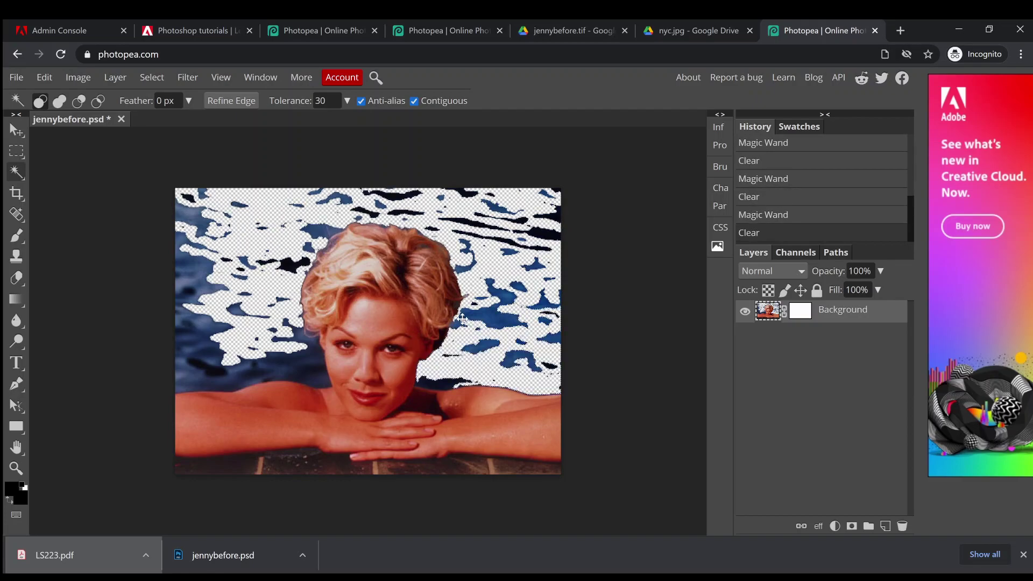
Delete more Magic Wand selections of water right of the hair, above the left-hand shoulder and at the hair's upper-left edge
click(468, 314)
key(Delete)
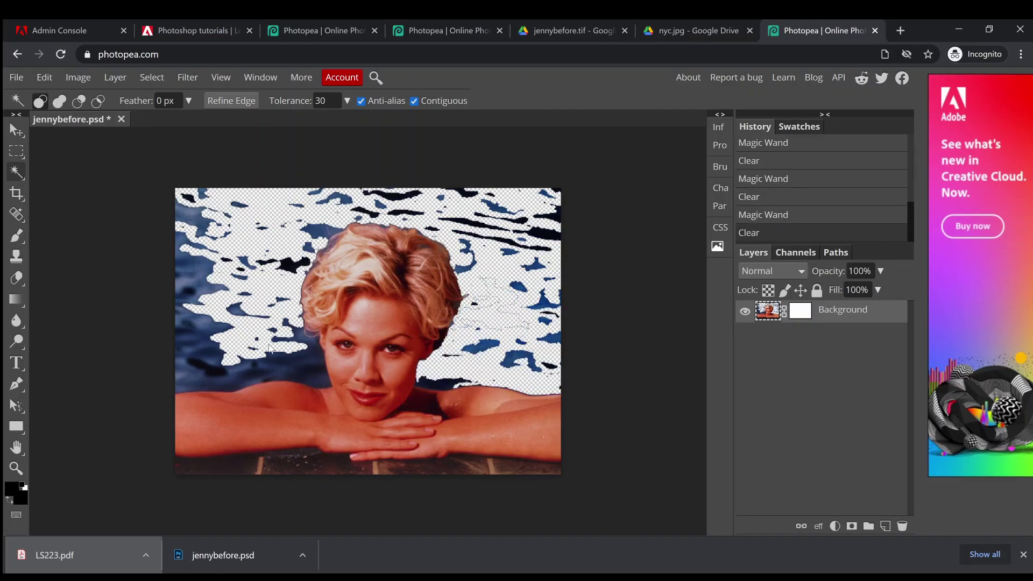
click(292, 364)
key(Delete)
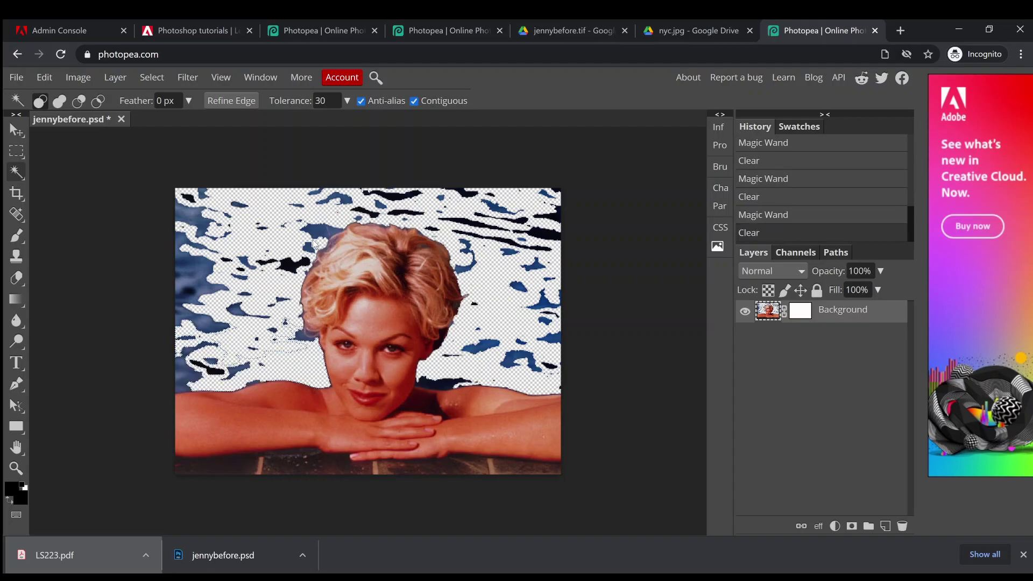
click(318, 240)
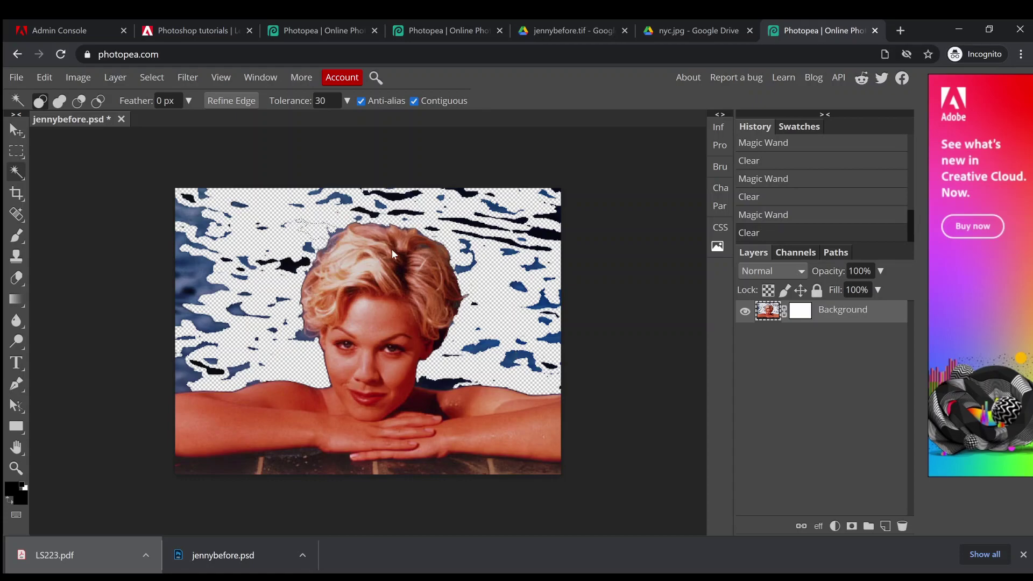
Undo all Magic Wand deletions by reverting the history to the Add Raster Mask state
scroll(775, 202, up, 3)
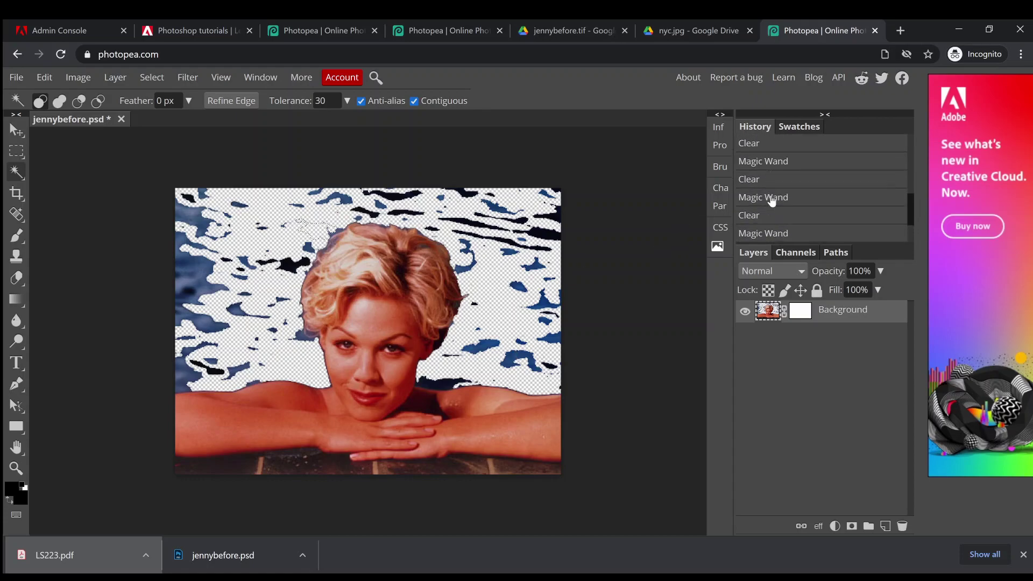
scroll(772, 201, up, 2)
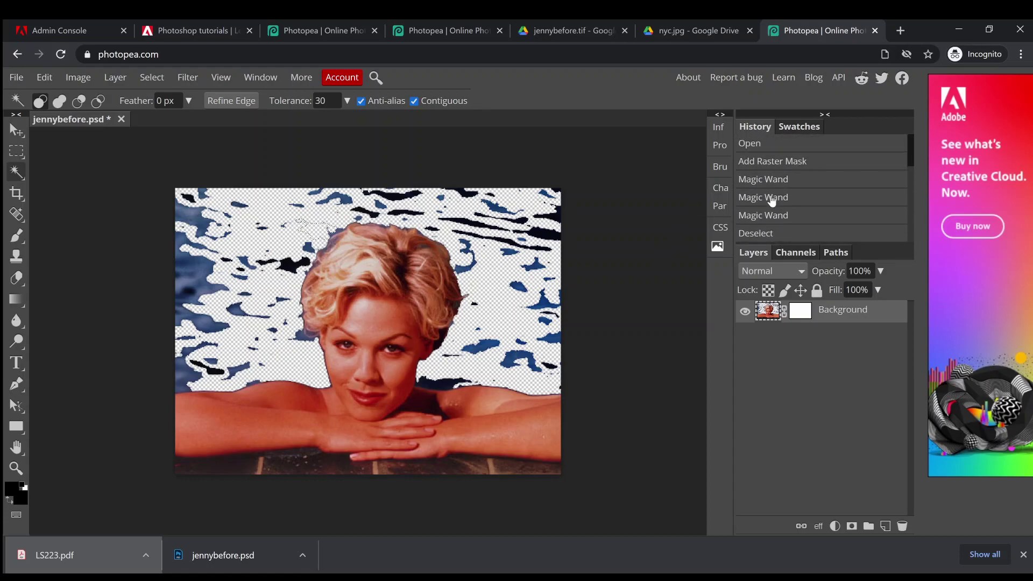
click(771, 168)
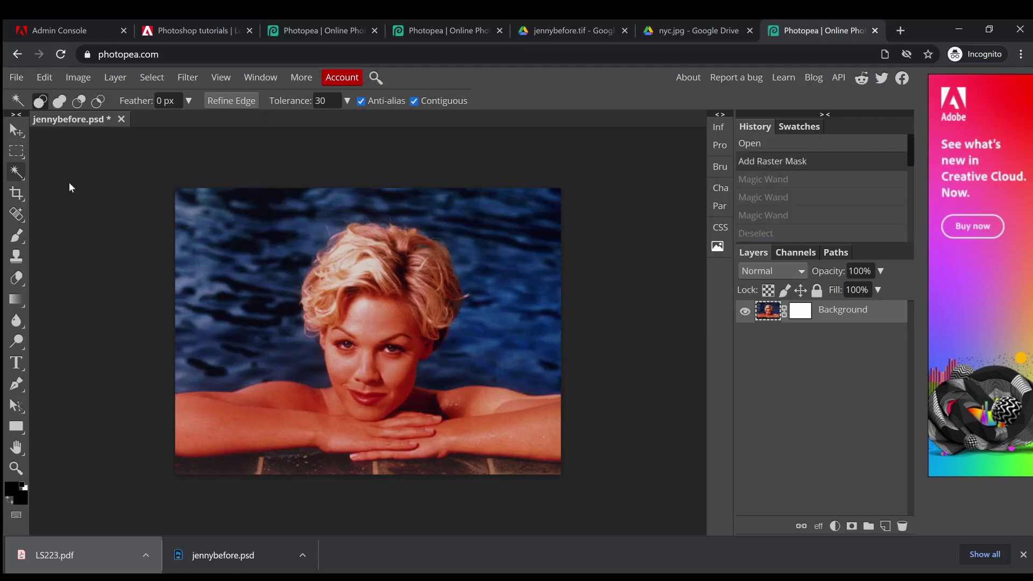
click(16, 173)
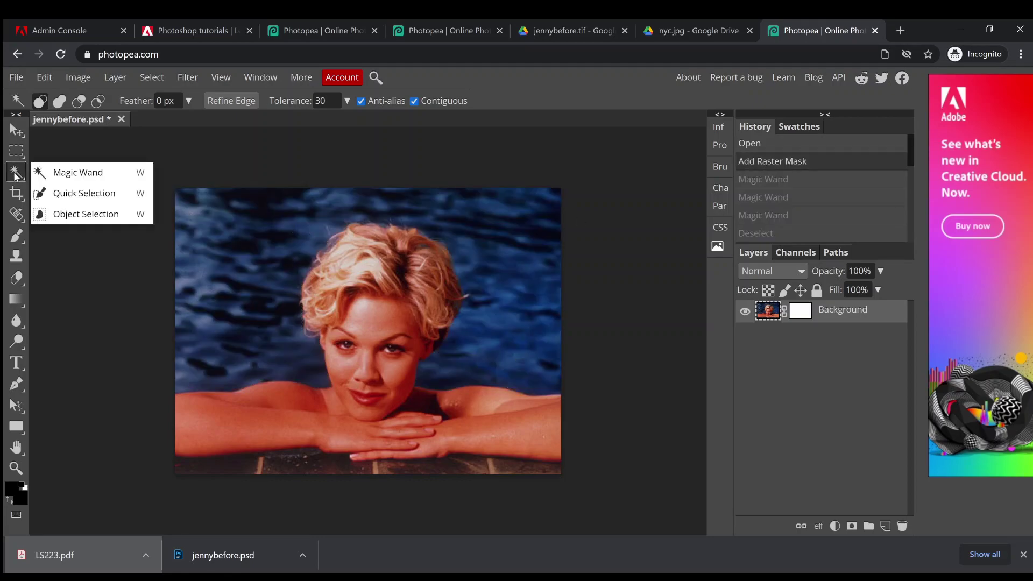
click(54, 194)
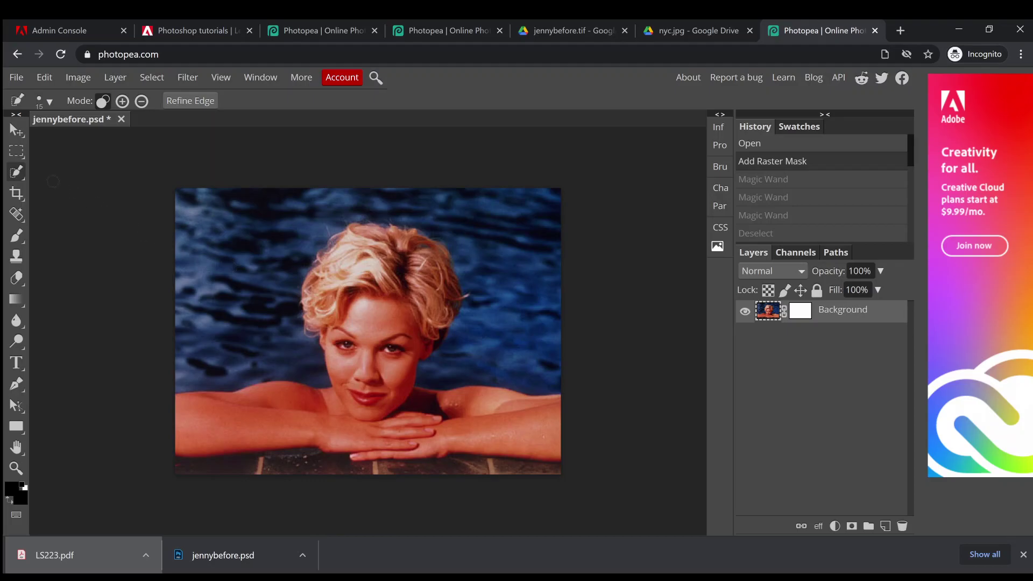
click(16, 173)
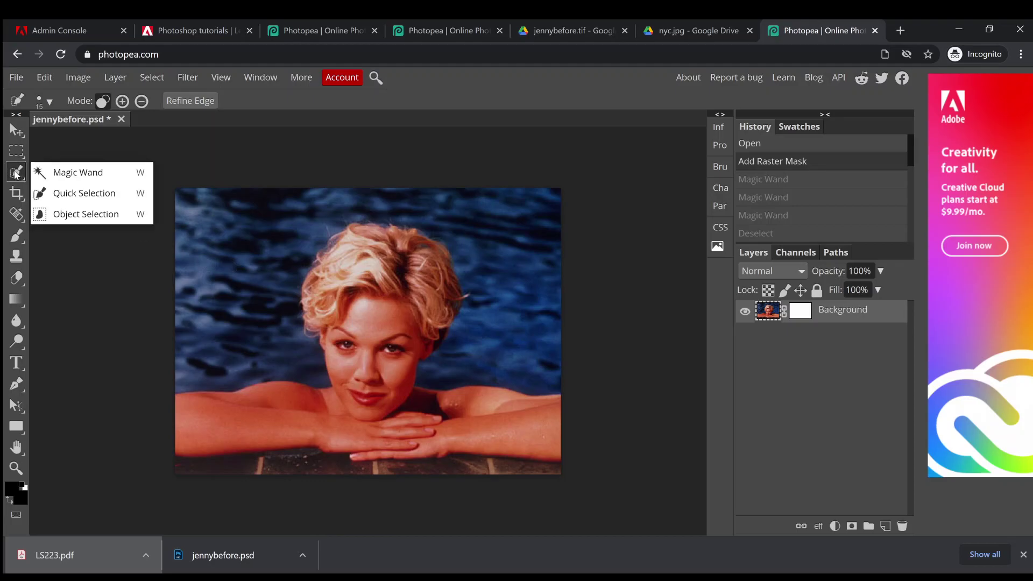
click(81, 172)
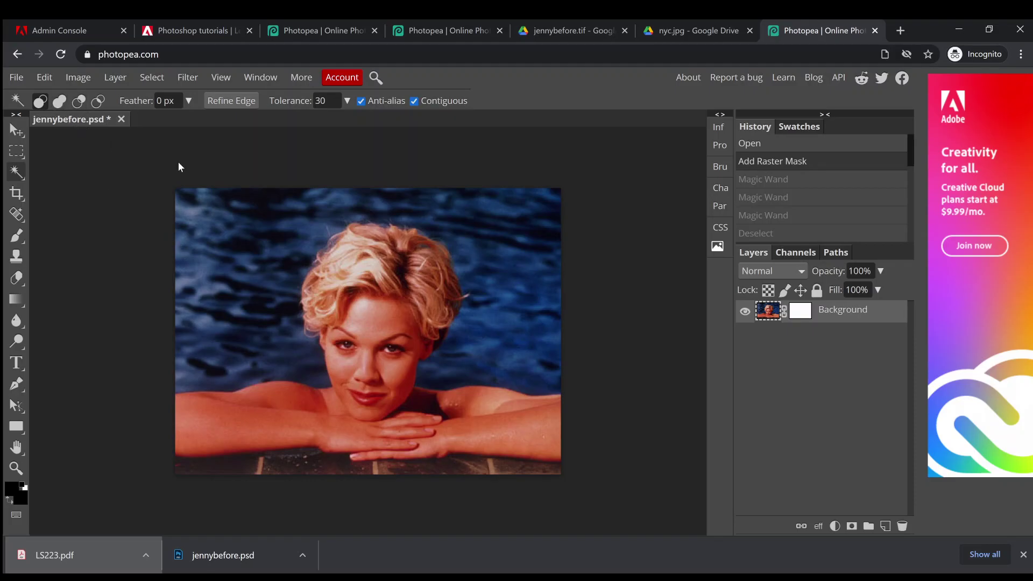
Try separate Magic Wand selections at tolerance 30 on the dark and blue ripples above and left of the woman's hair
click(255, 208)
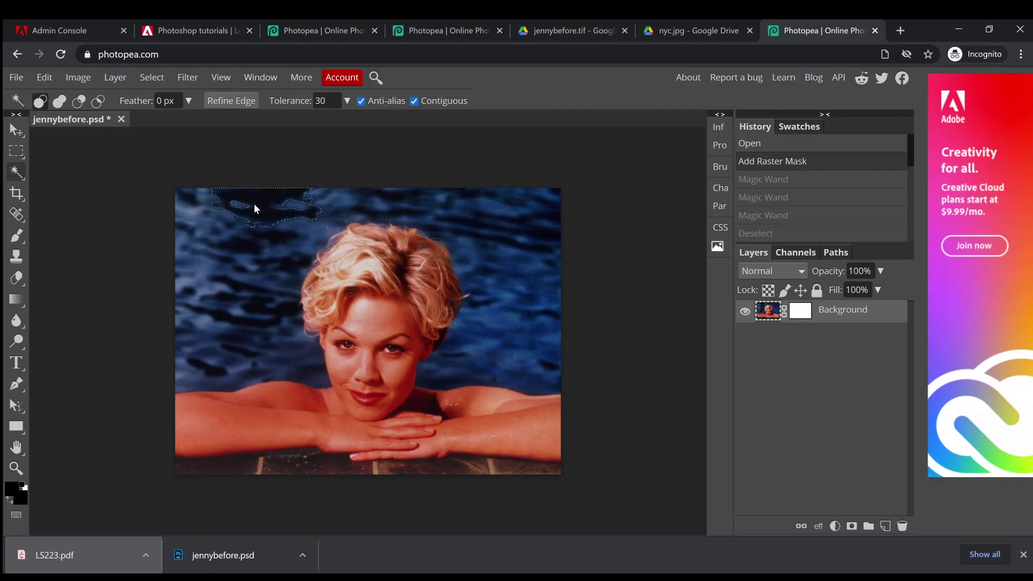
click(251, 246)
click(264, 236)
click(263, 236)
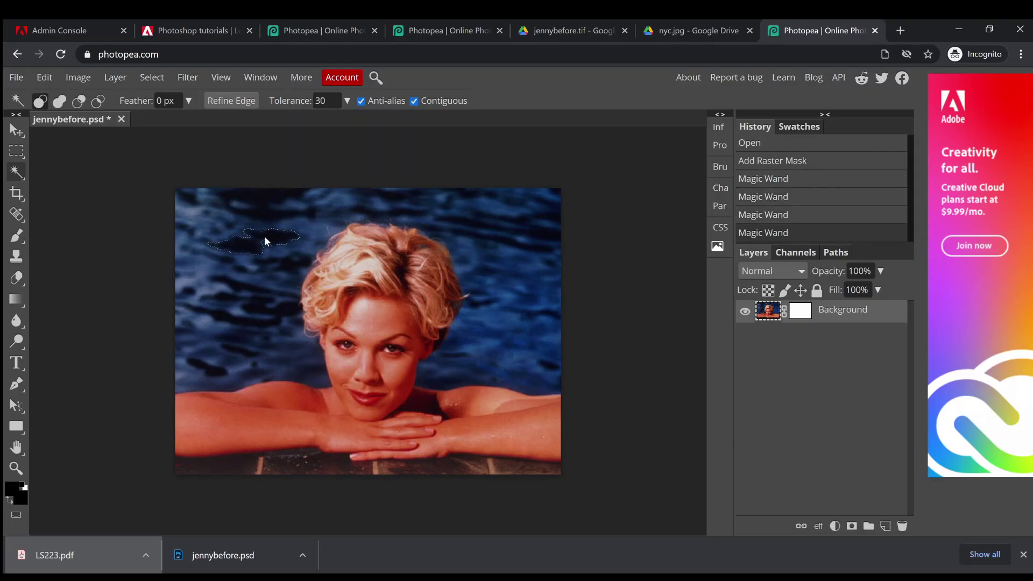
click(264, 217)
click(266, 236)
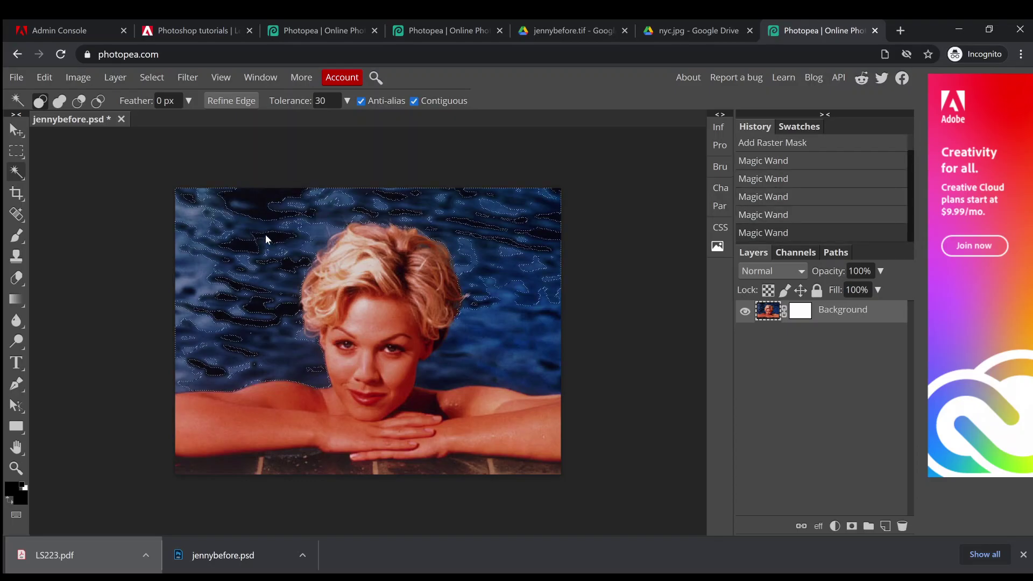
click(266, 205)
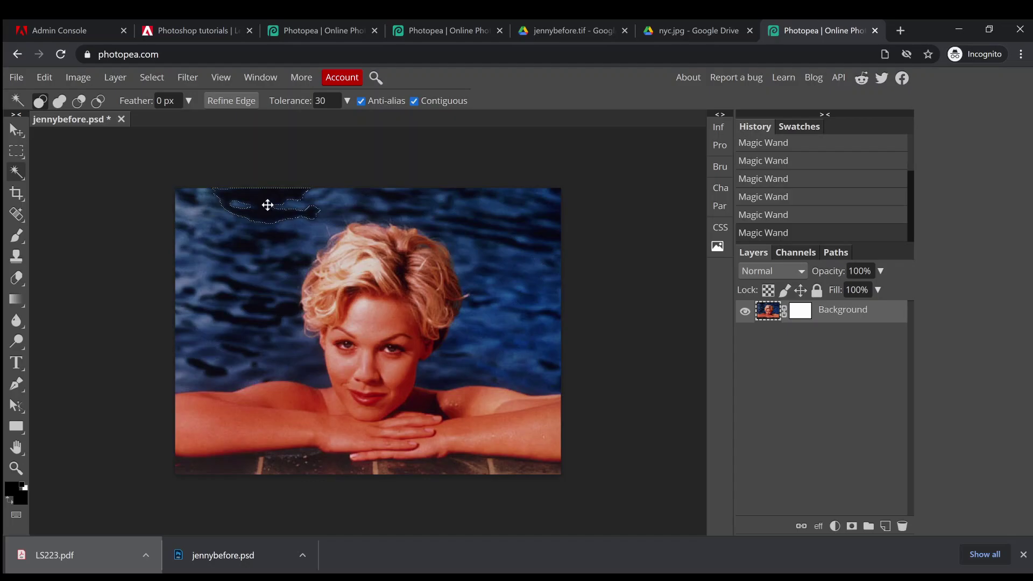
click(254, 235)
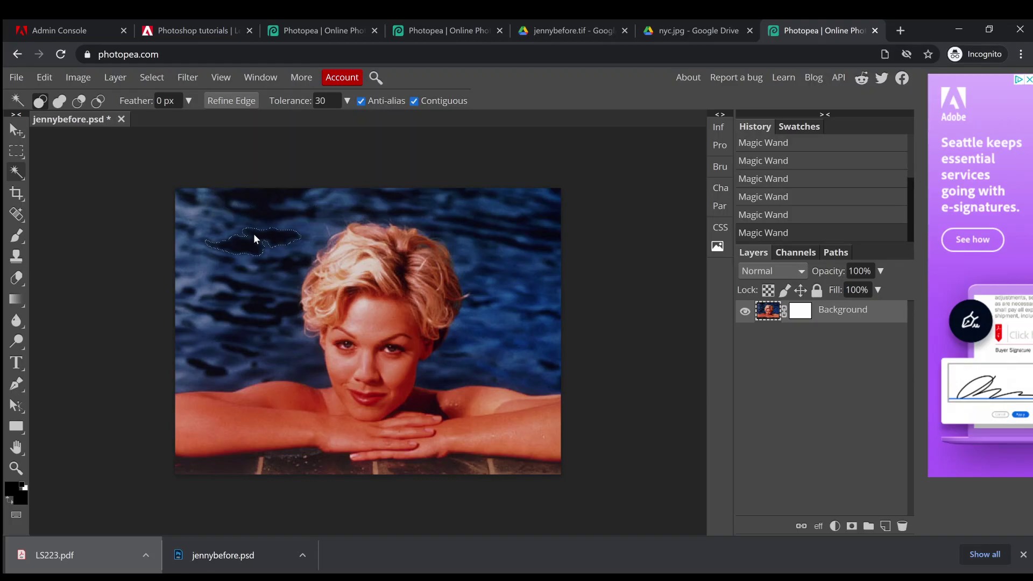
Combine additive Magic Wand selections across the water around the woman, clear the selected pixels and undo the clear
click(261, 203)
click(62, 105)
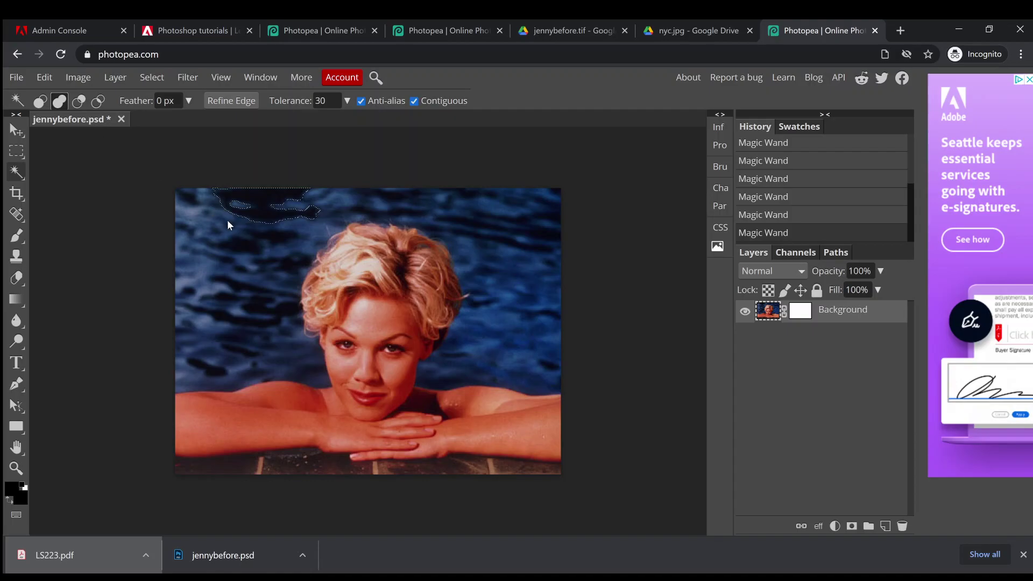
click(245, 231)
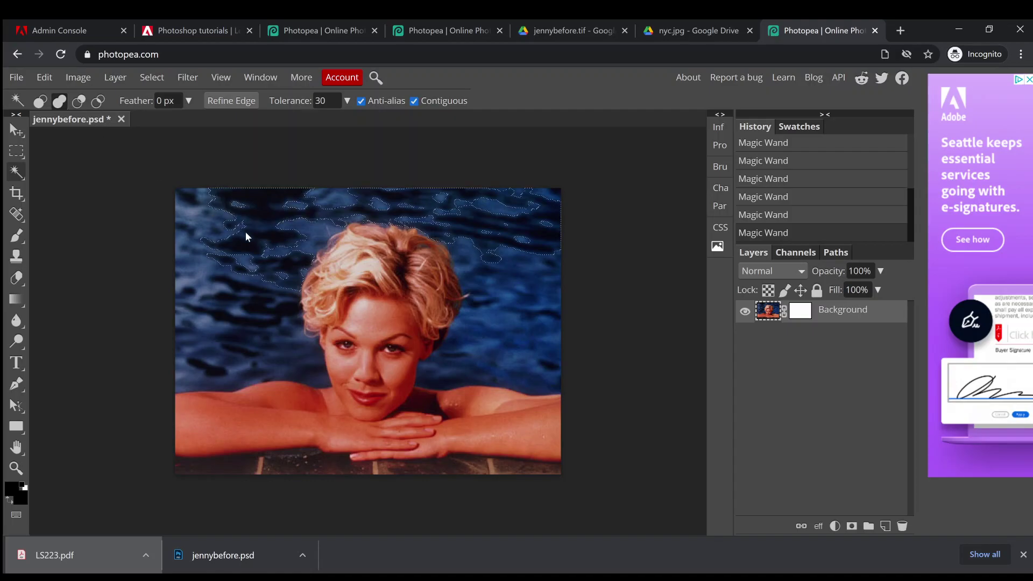
click(308, 234)
click(466, 269)
click(479, 294)
click(259, 304)
click(433, 369)
click(483, 282)
click(475, 275)
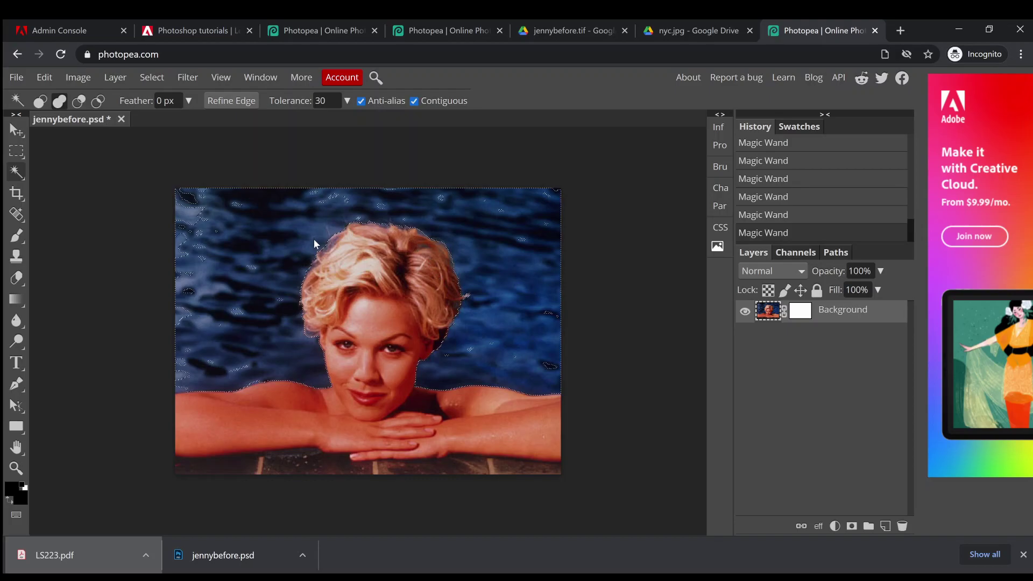
key(Delete)
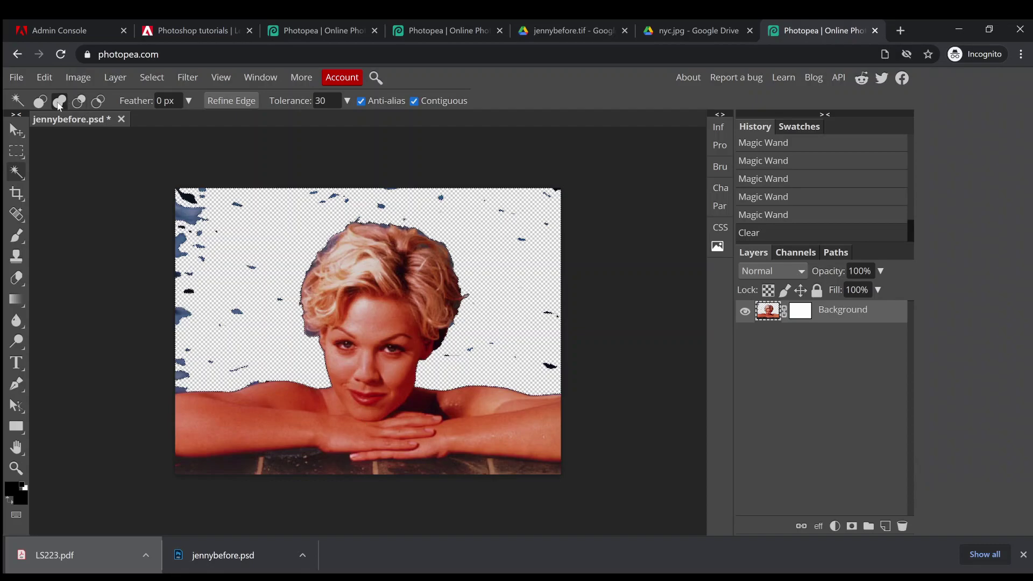
key(ctrl+z)
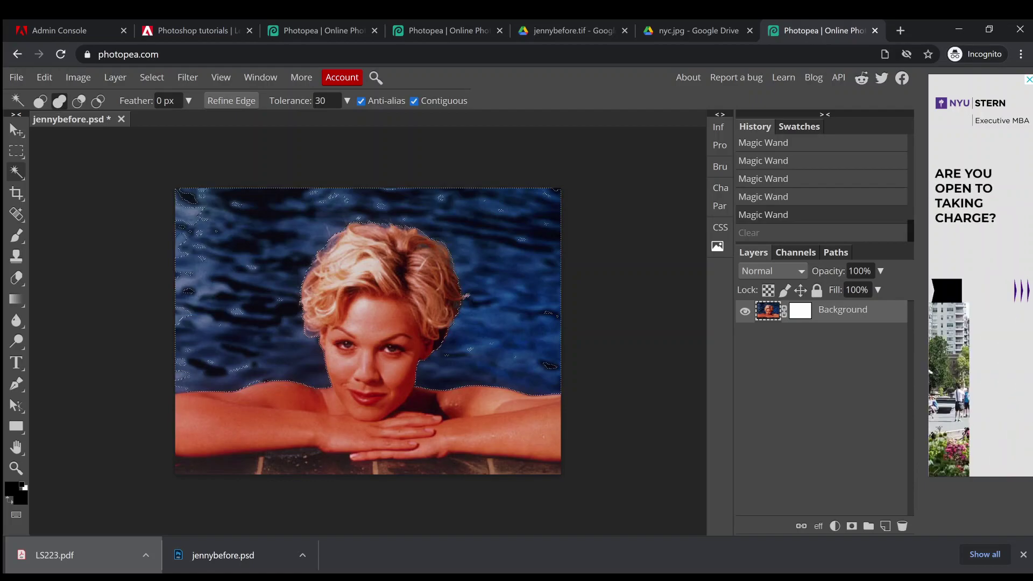
Subtract two water areas beside the woman's upper-left hair from the Magic Wand selection, then deselect everything
click(80, 102)
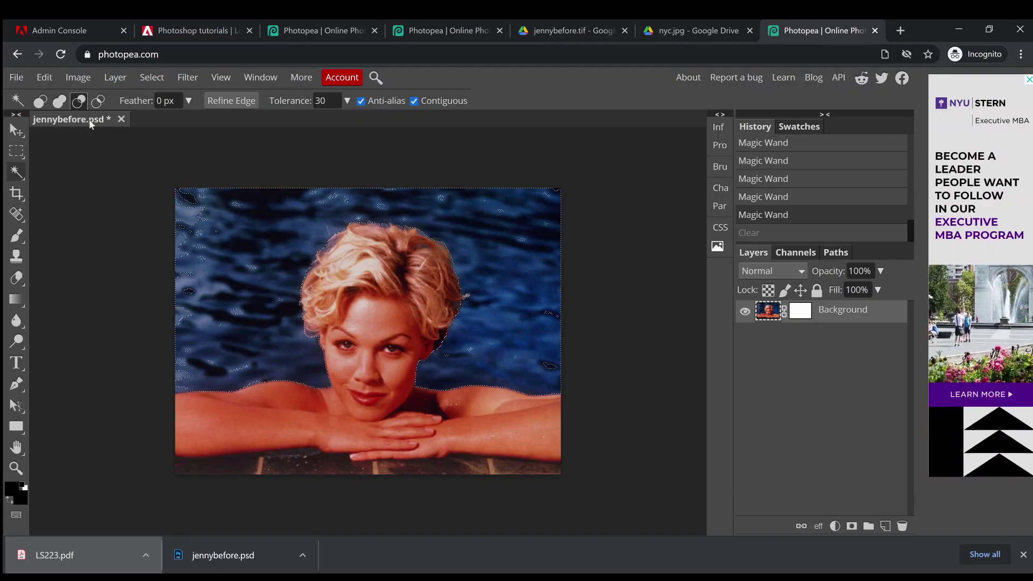
click(329, 234)
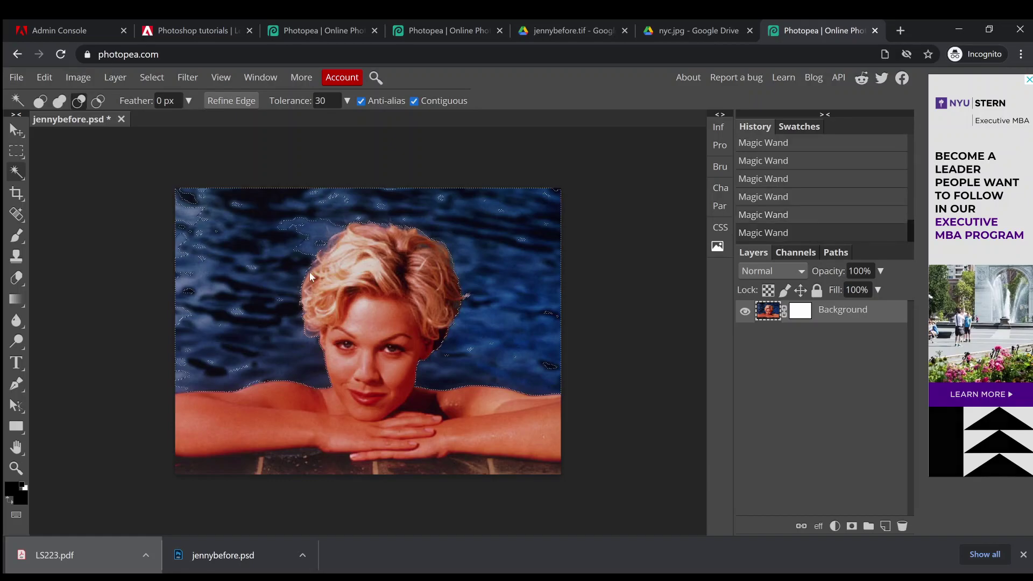
click(294, 260)
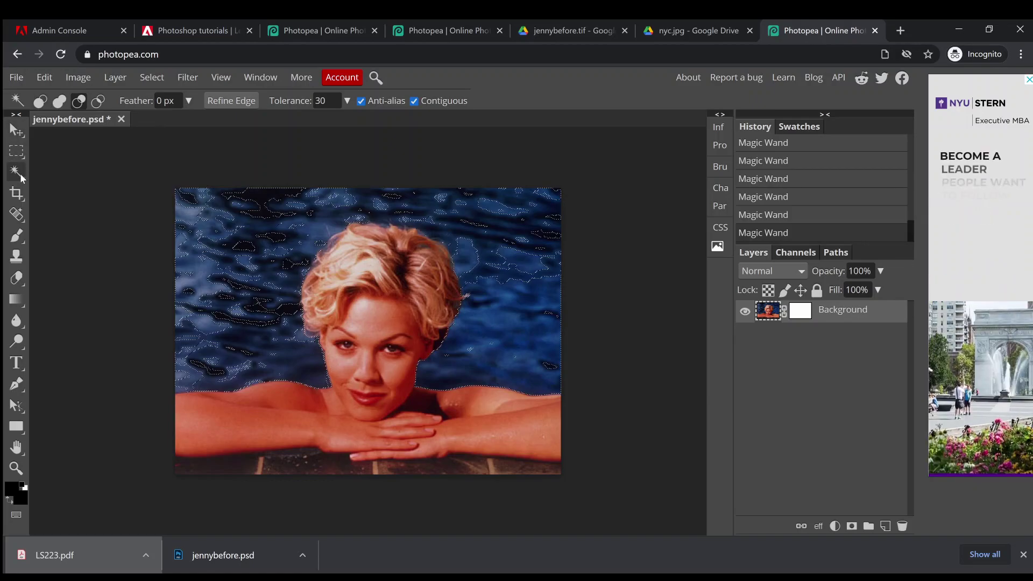
click(17, 150)
click(97, 197)
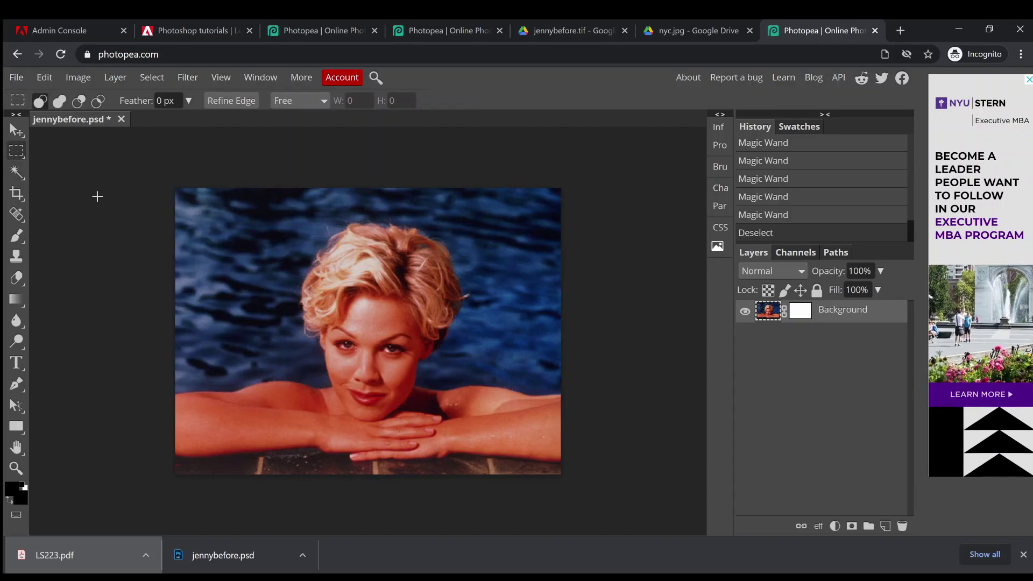
Select the water with Quick Selection, subtract the woman and poolside from the selection, and clear the selected pixels
click(16, 172)
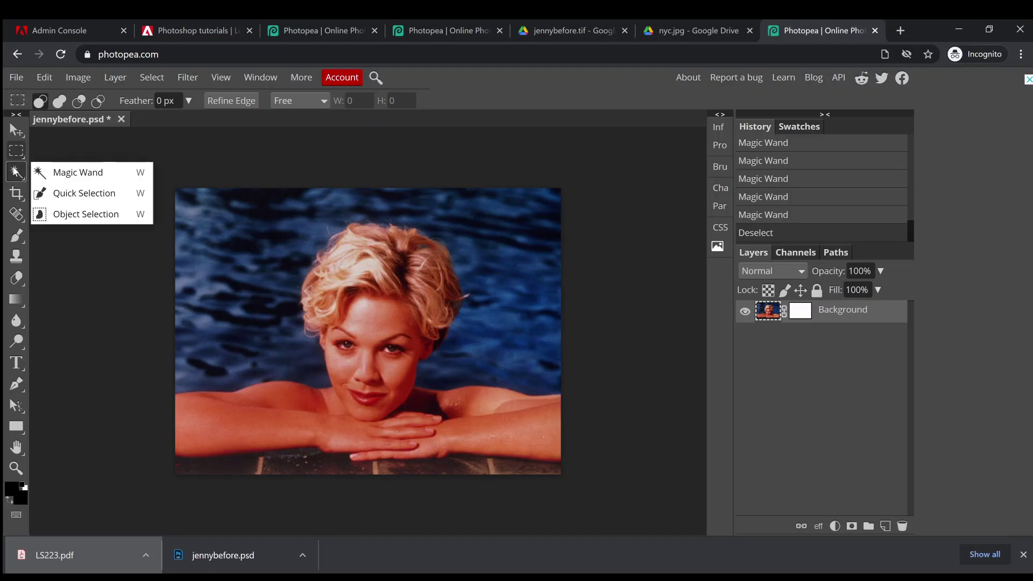
click(63, 193)
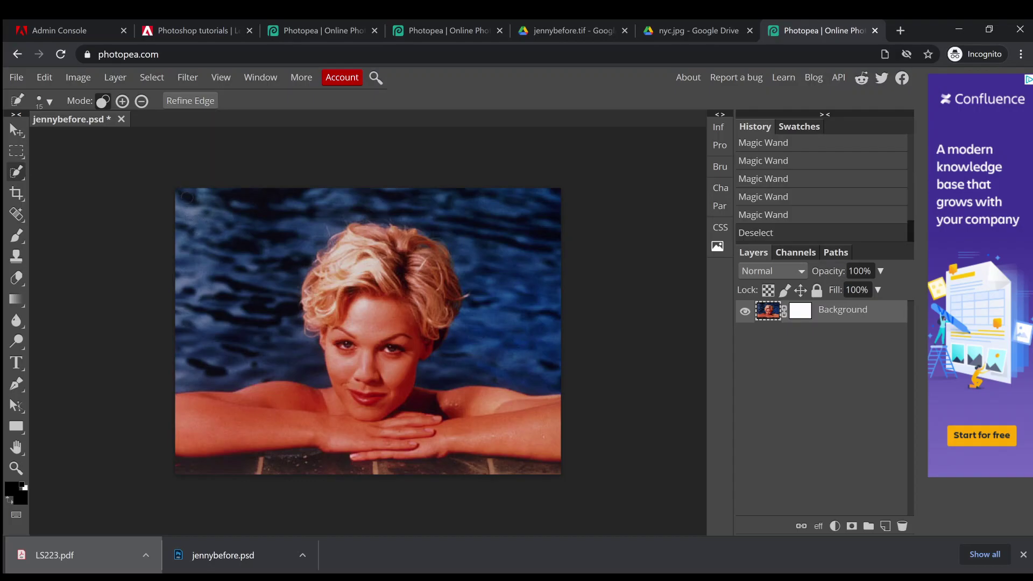
drag(192, 203, 215, 216)
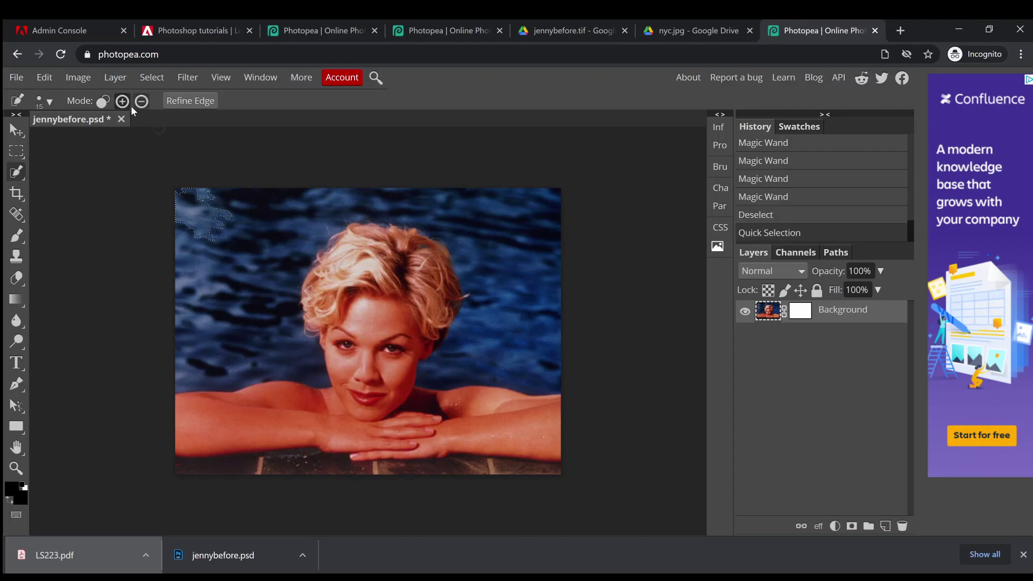
click(253, 221)
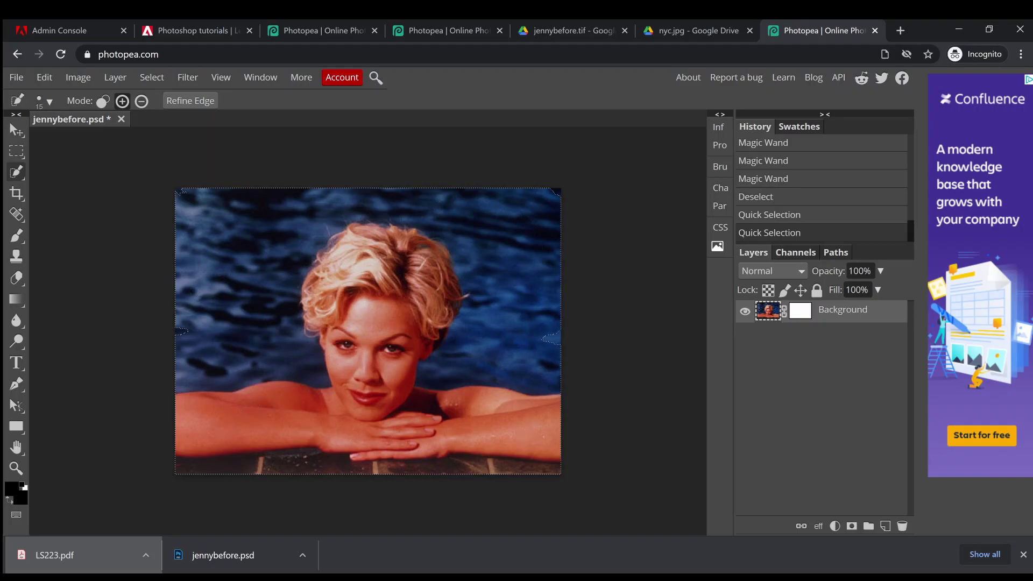
click(141, 101)
drag(185, 429, 193, 411)
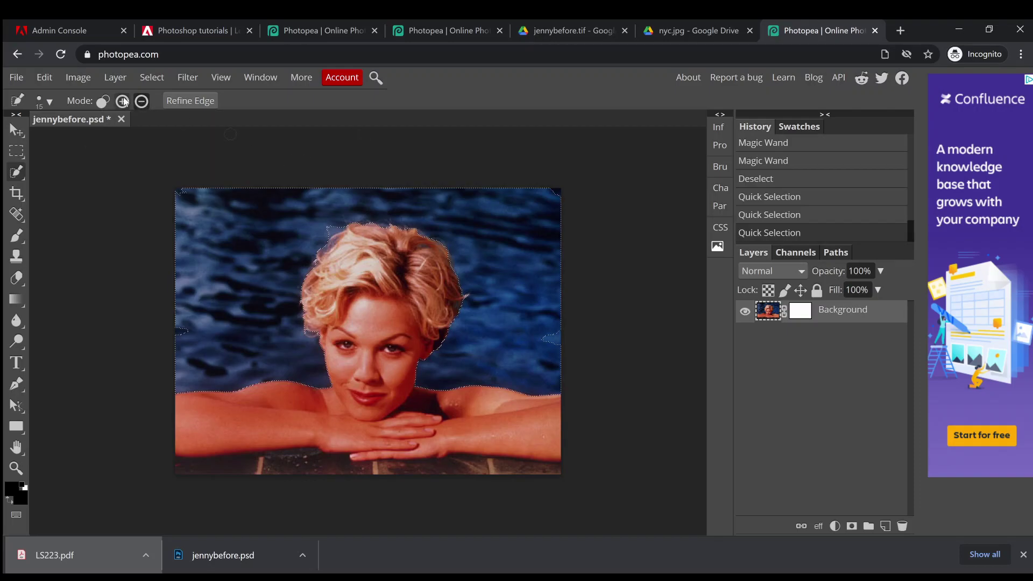
click(49, 77)
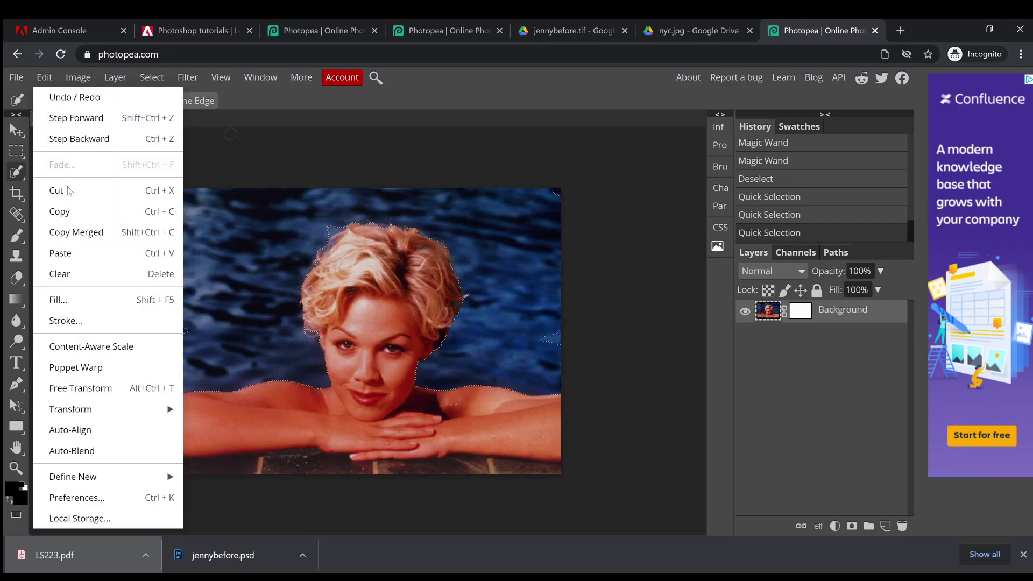
click(81, 274)
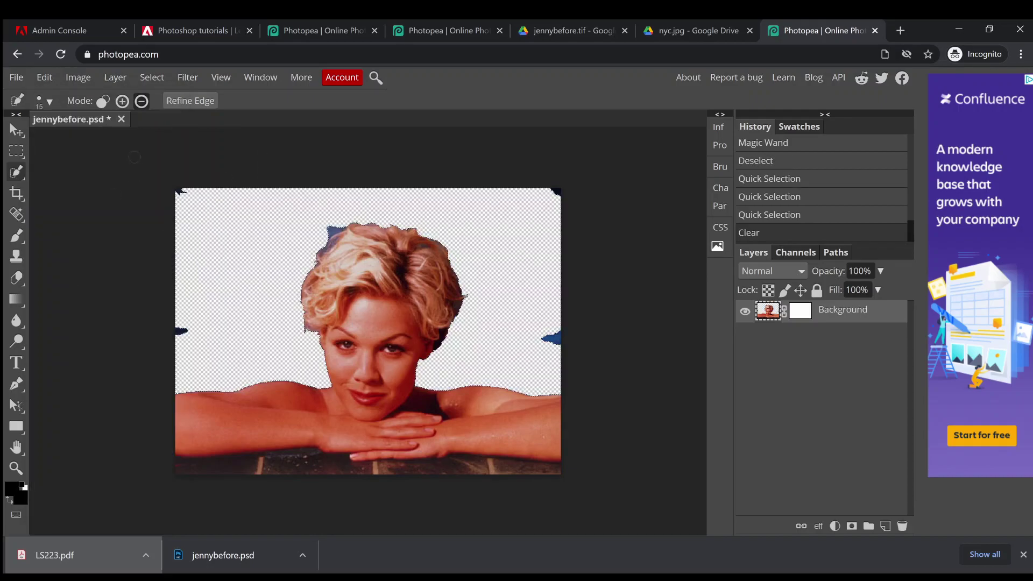
Paint a black brush dab on the photo's upper-left area inside the selection and undo it
click(17, 152)
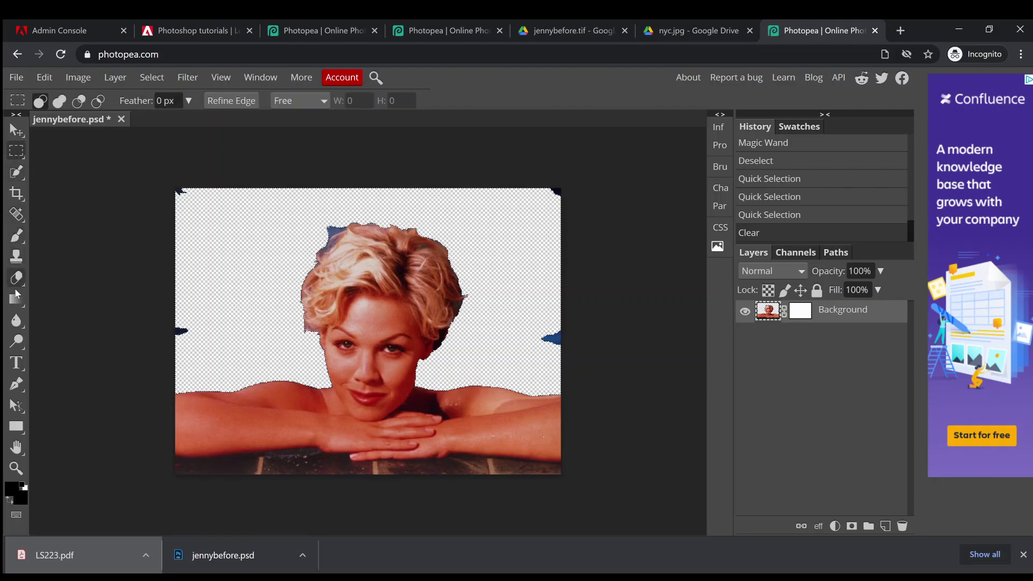
click(19, 245)
click(172, 222)
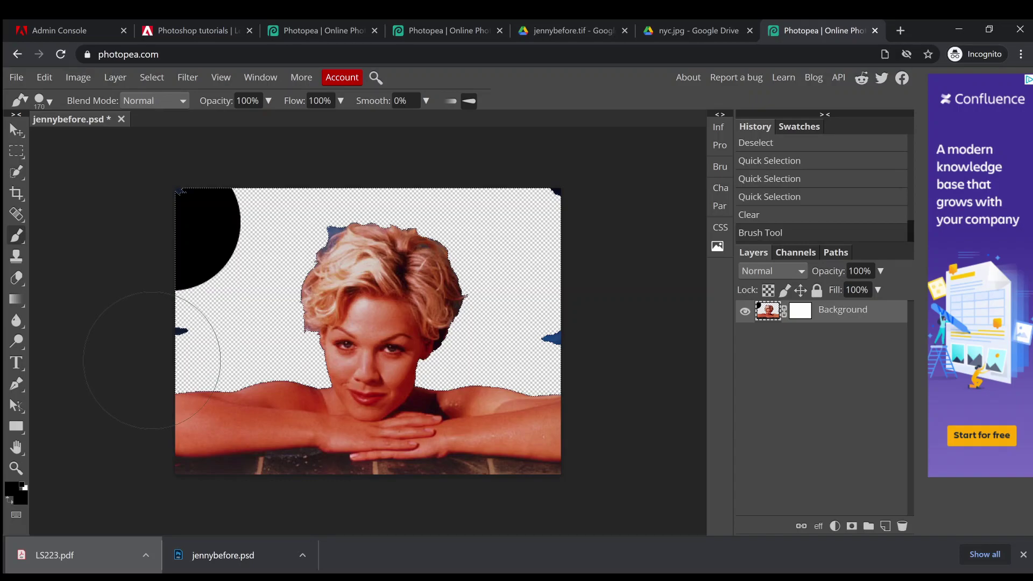
key(ctrl+z)
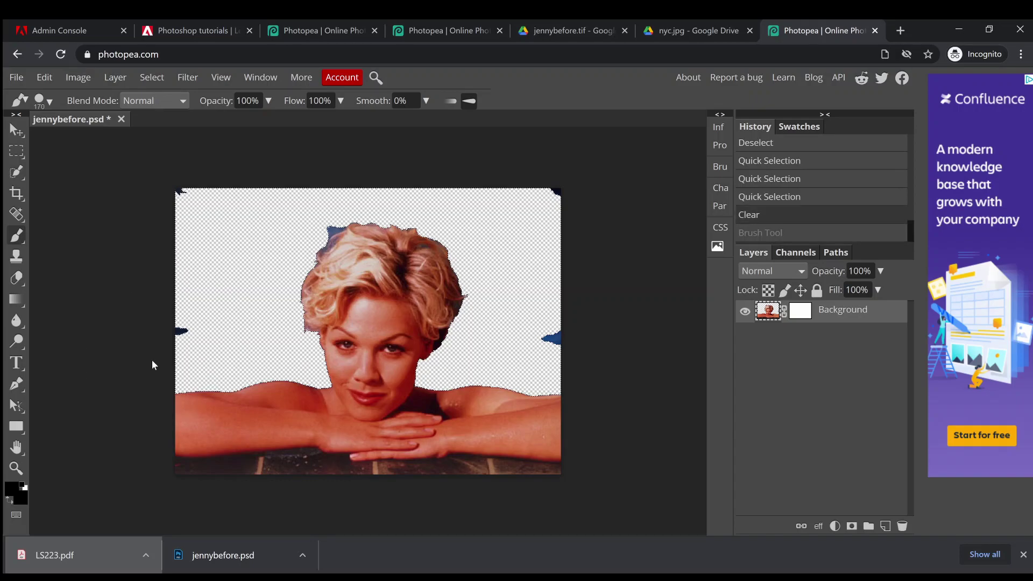
Load the mask as a selection, view the mask alone, load the layer's pixels as a selection and return to the image
ctrl+click(802, 315)
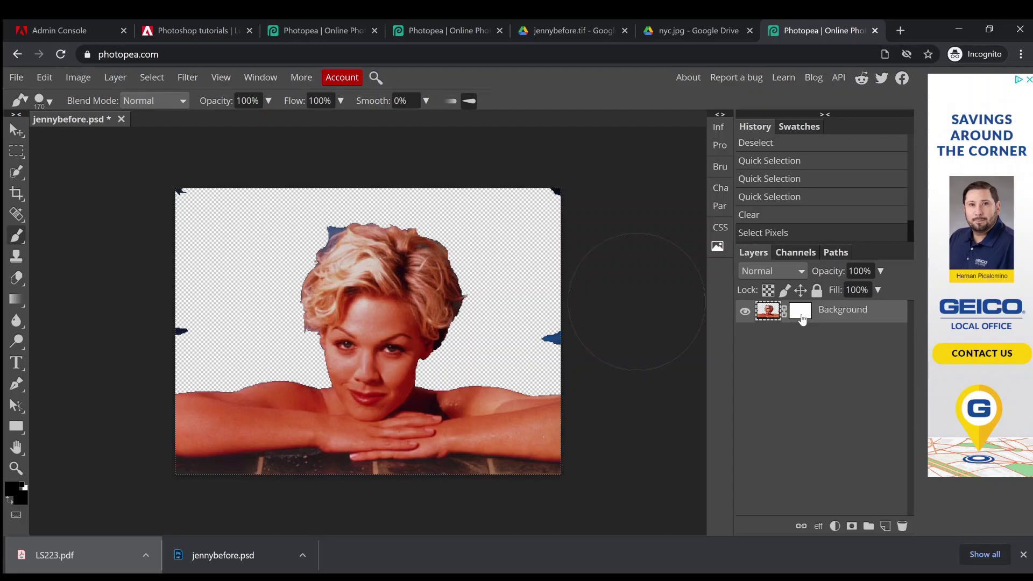
alt+click(803, 318)
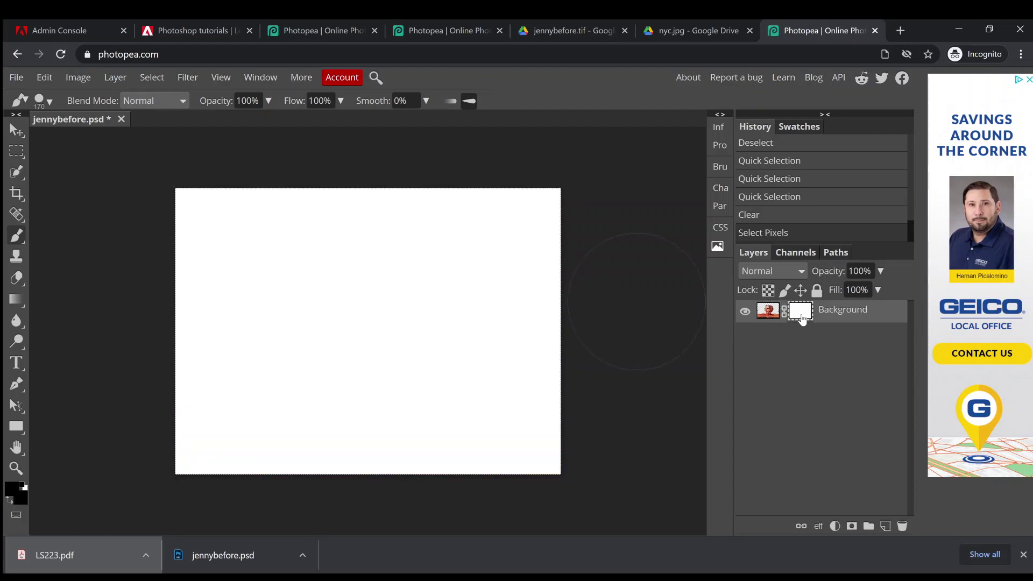
ctrl+click(767, 318)
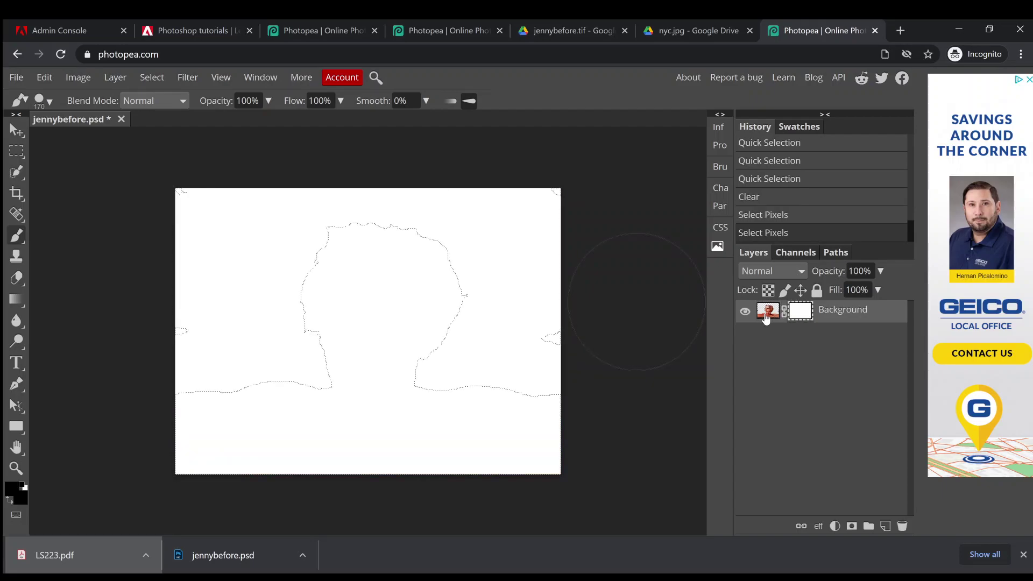
click(768, 313)
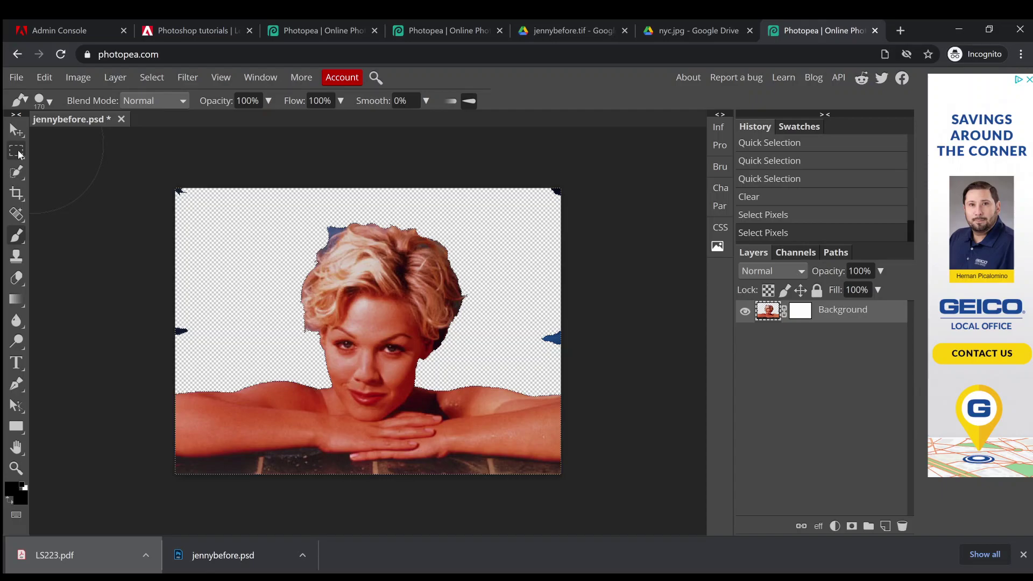
Undo the two pixel selections and the clearing of the water, then deselect everything
key(ctrl+z)
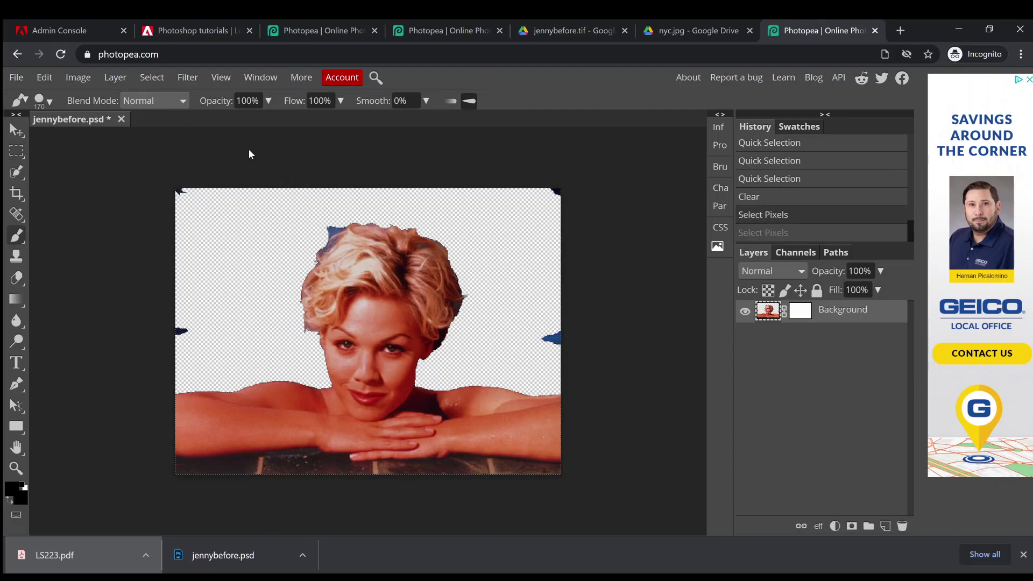
key(ctrl+z)
key(ctrl+z)
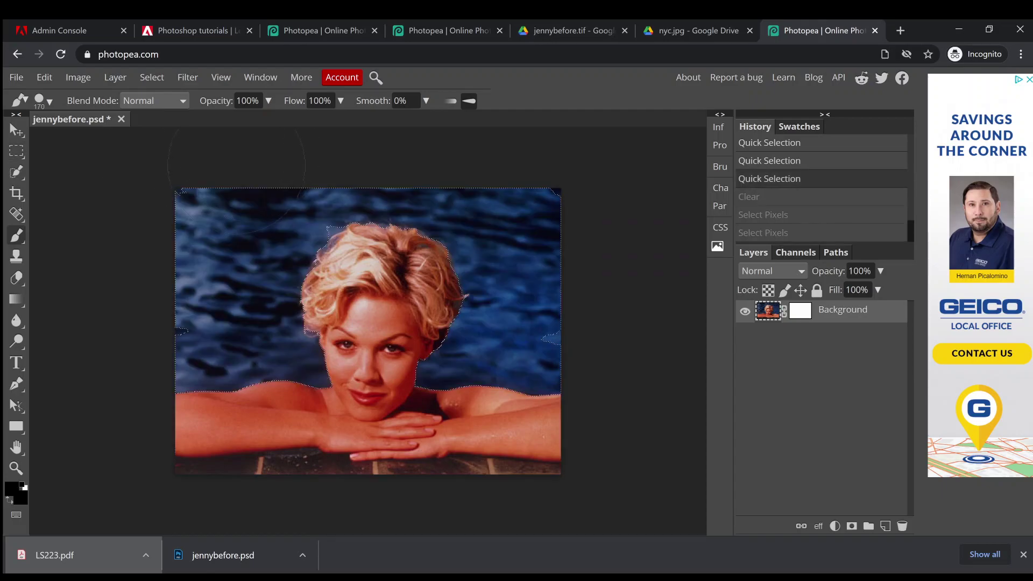
click(16, 151)
key(ctrl+d)
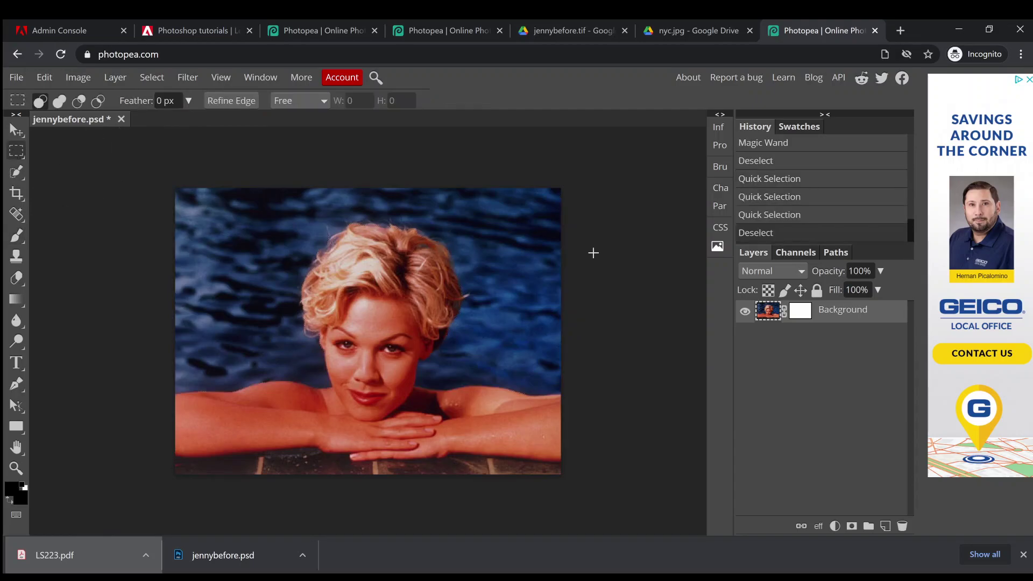
View the Background layer's mask on its own, return to the image and make the mask the editing target
alt+click(797, 316)
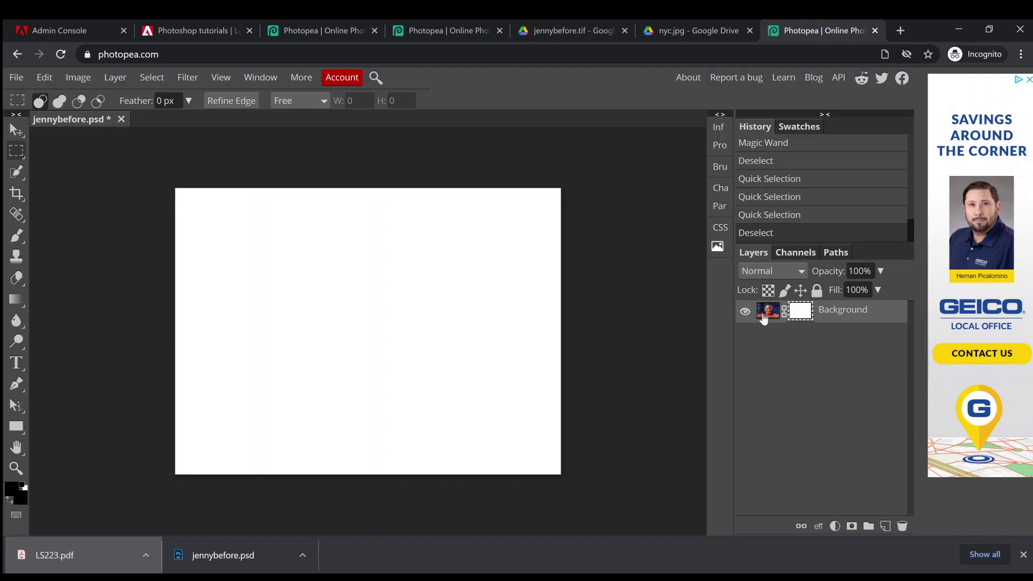
click(773, 316)
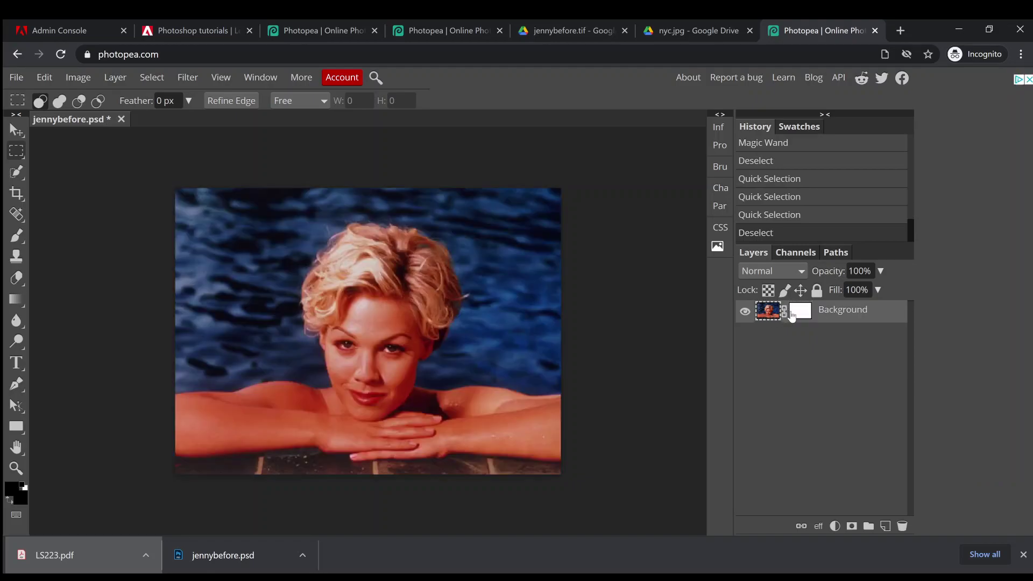
click(800, 312)
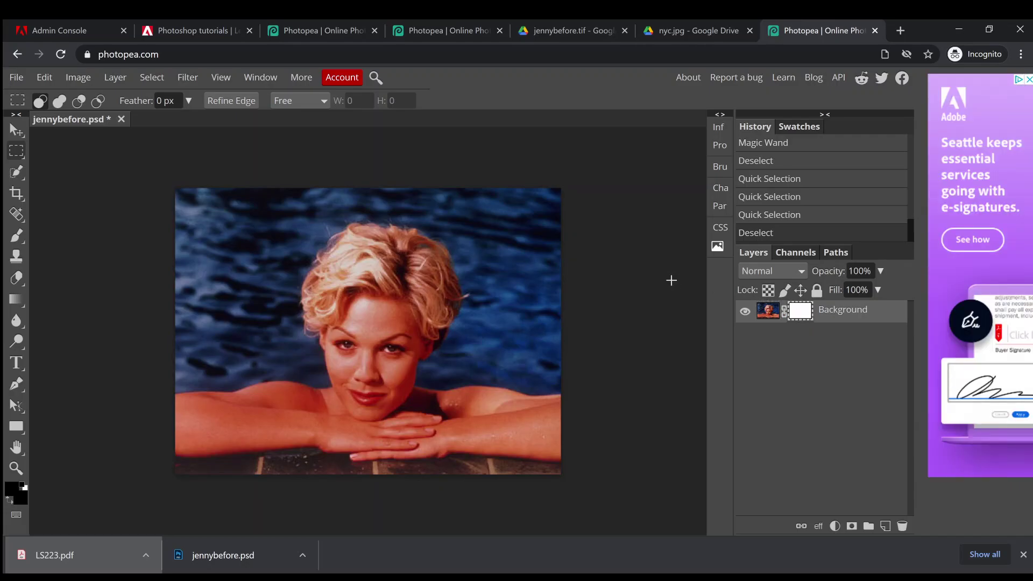
Select the water with Quick Selection, subtract the arms and pool edge, and clear the selected area on the Background layer's mask
click(16, 172)
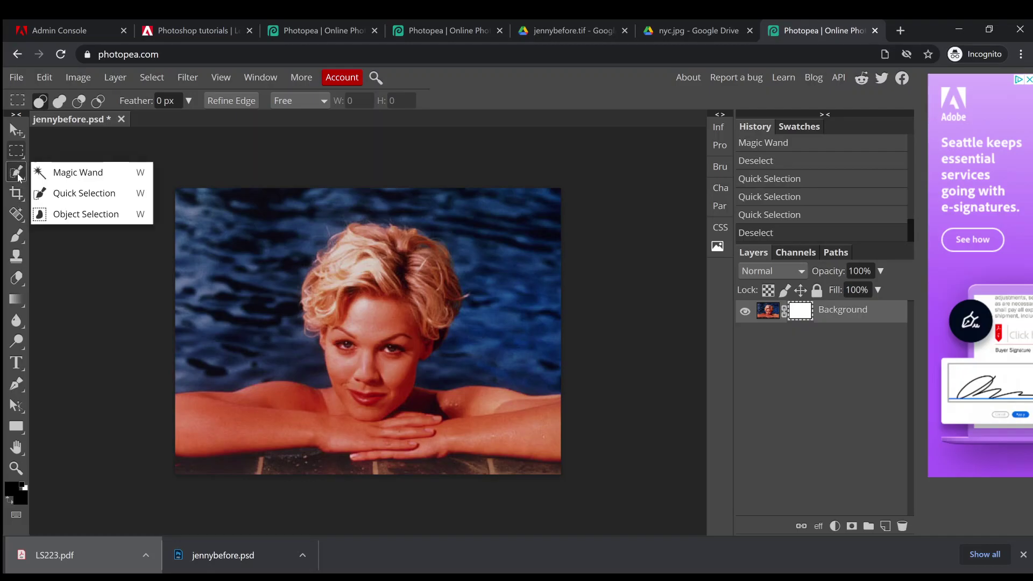
click(58, 194)
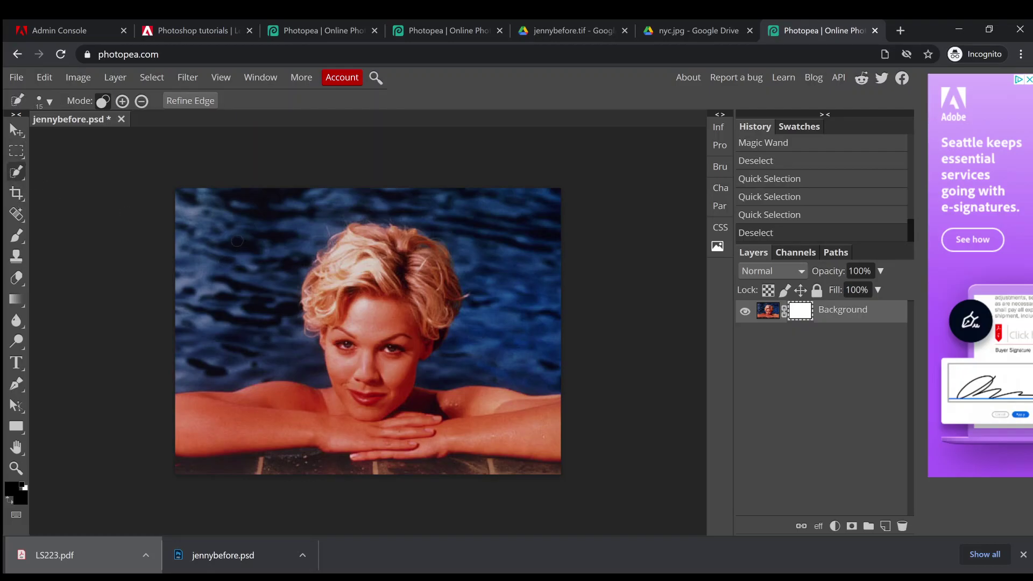
key(ctrl+d)
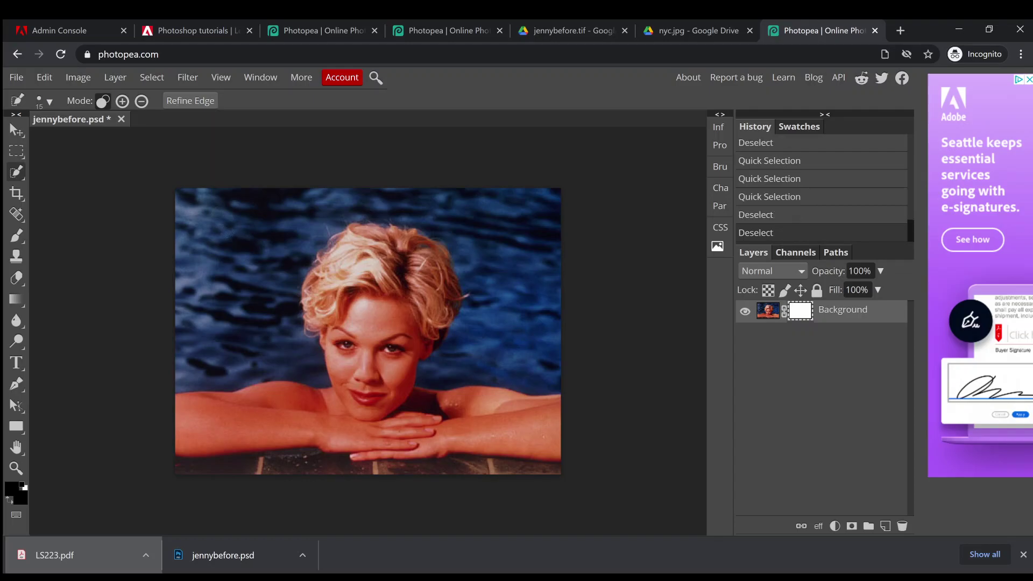
drag(216, 207, 245, 252)
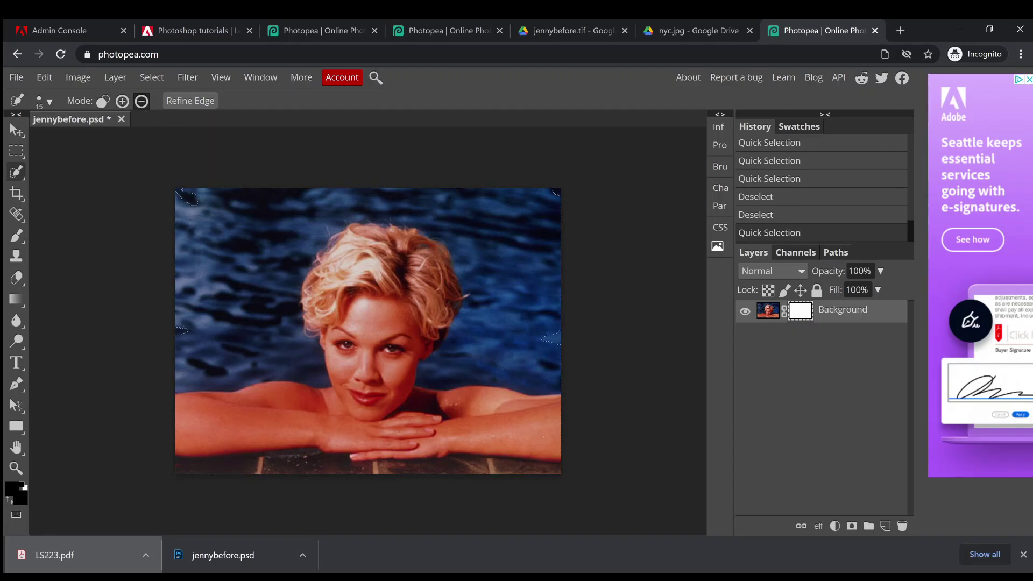
click(190, 417)
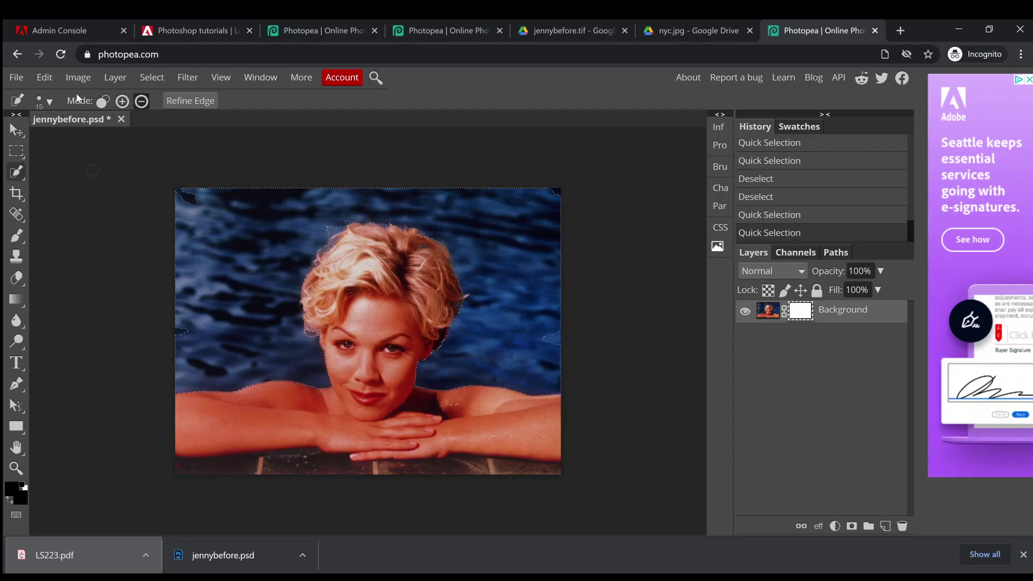
key(Delete)
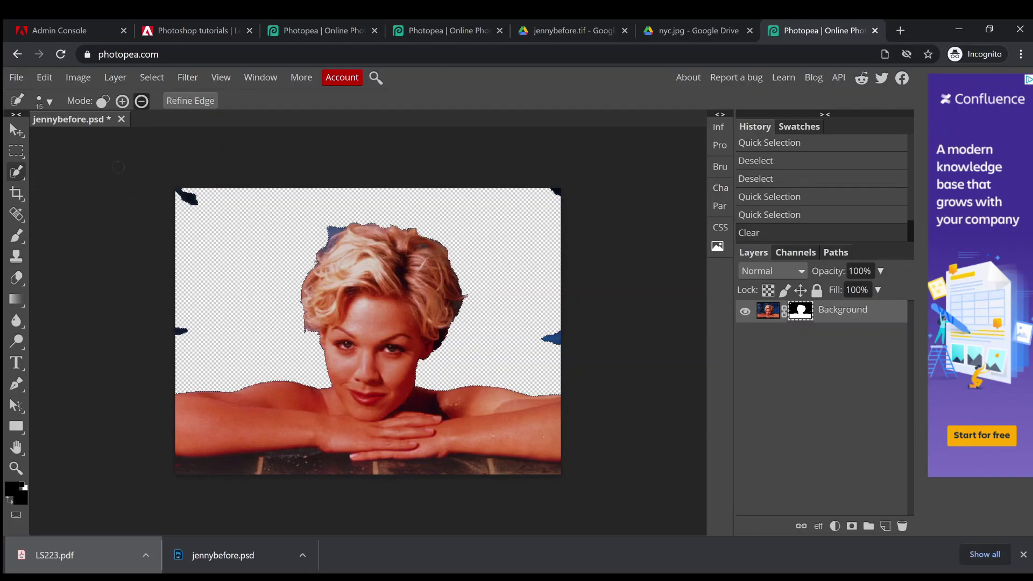
Try to isolate the leftover water specks with Quick Selection, deselecting before retrying on the upper-left speck
click(50, 102)
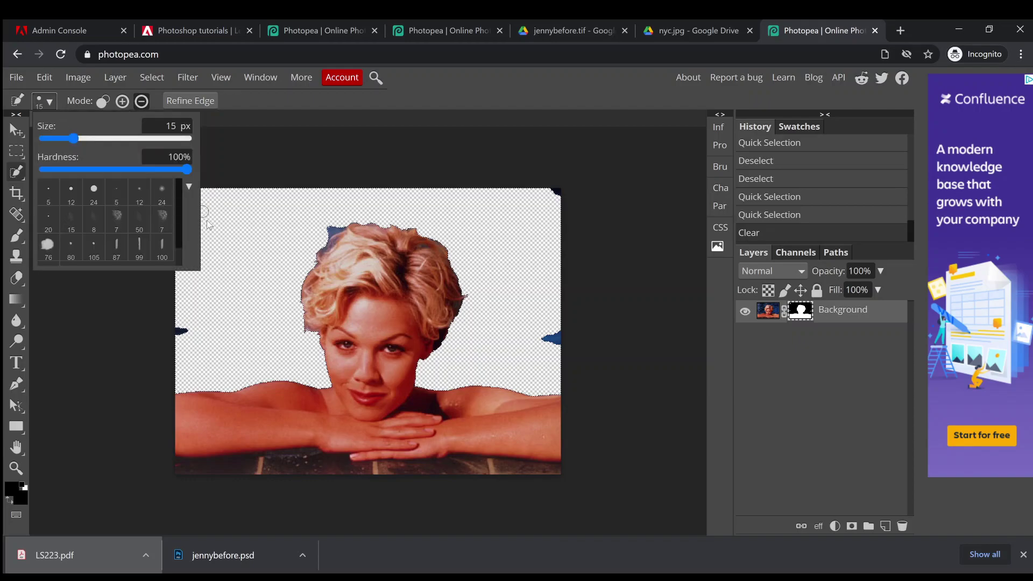
click(231, 204)
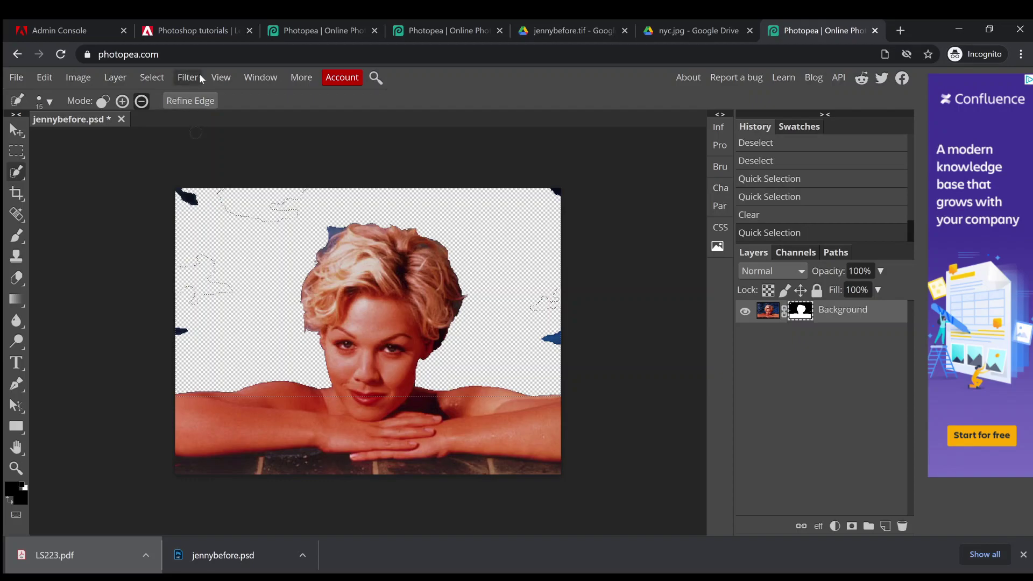
click(151, 77)
click(163, 114)
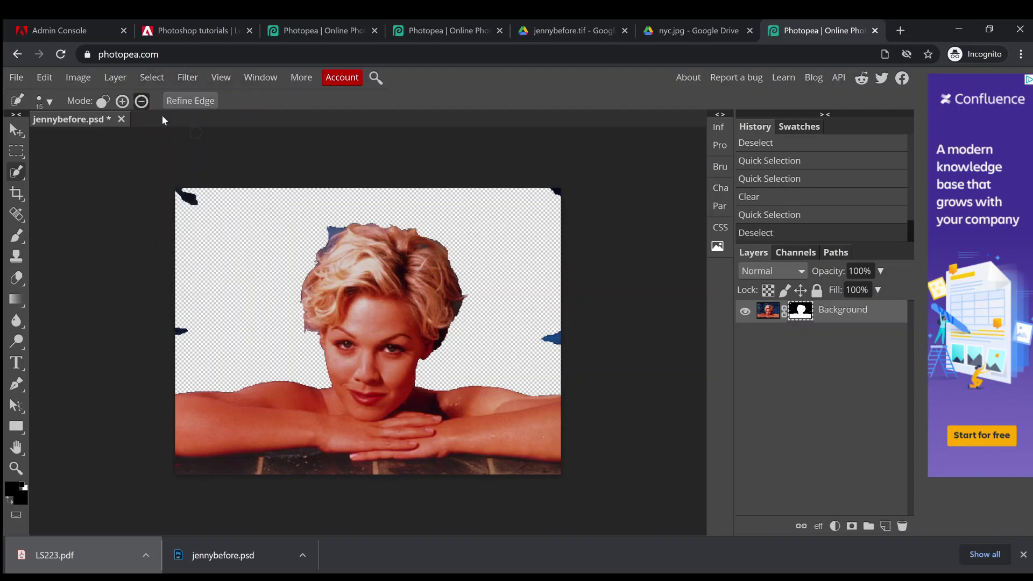
key(ctrl+d)
click(192, 203)
click(192, 203)
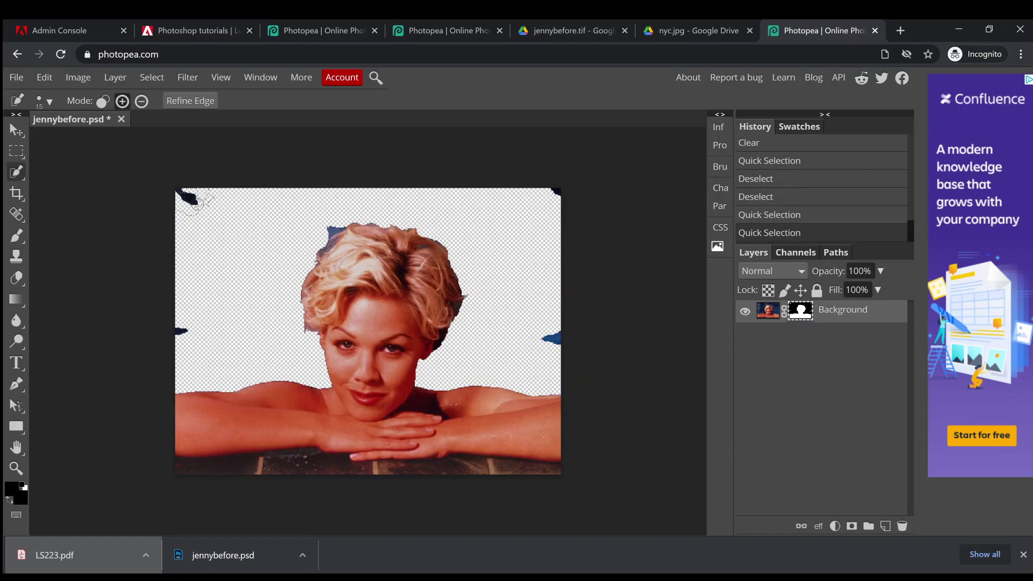
Deselect everything and paint black on the mask with a 170 px brush over the leftover water specks along both side edges
click(15, 237)
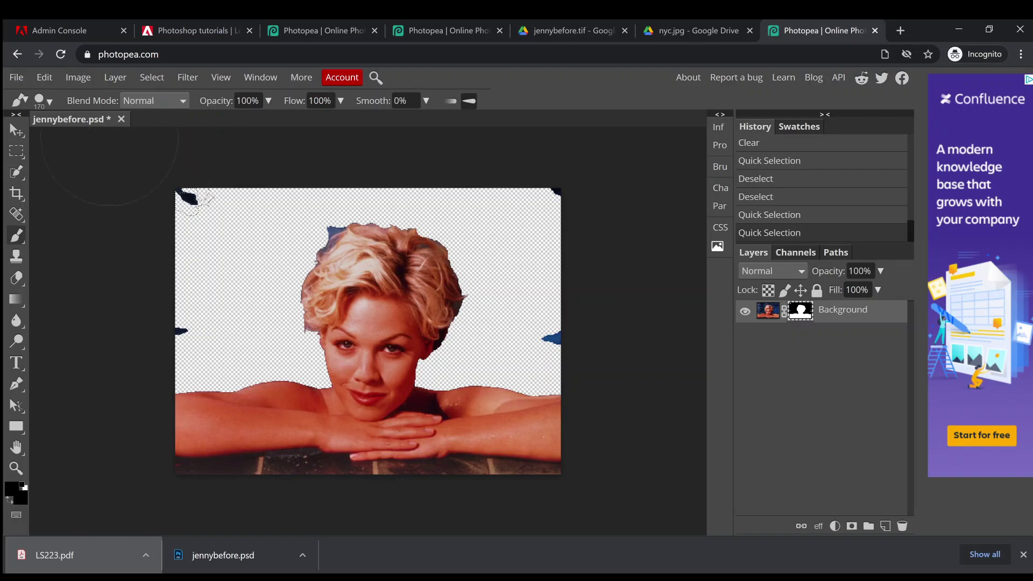
click(152, 77)
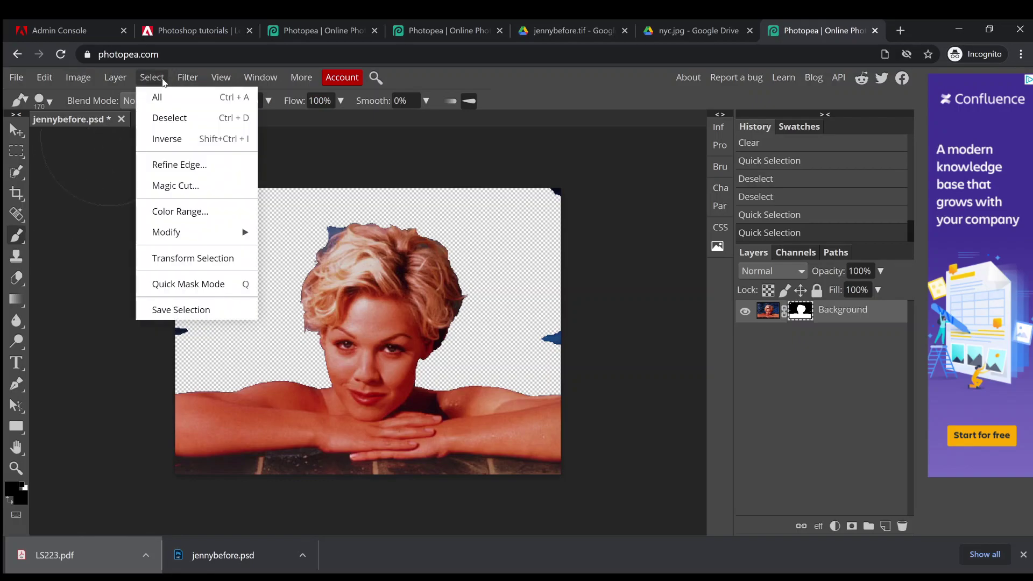
click(173, 119)
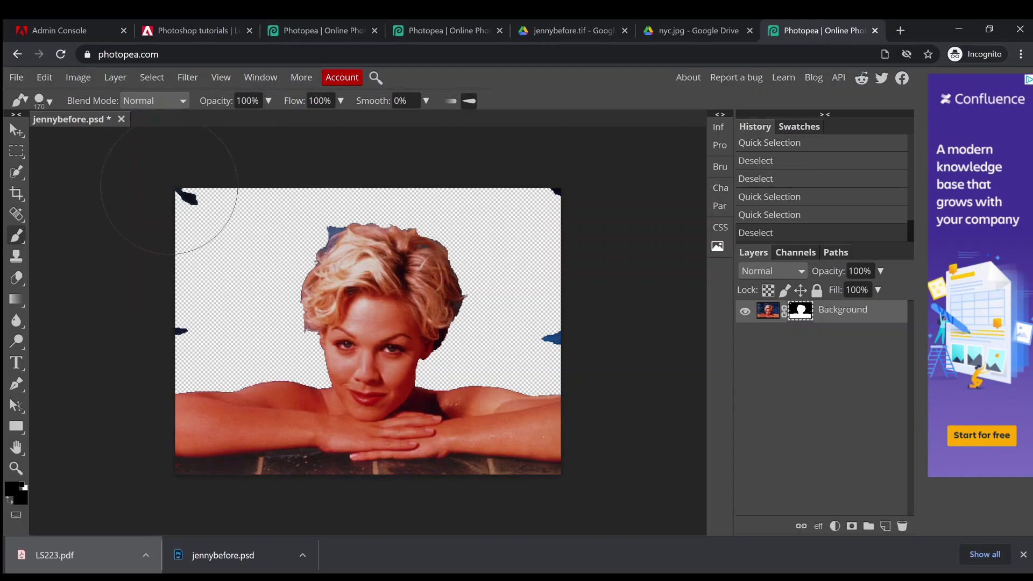
click(169, 186)
click(161, 211)
click(153, 287)
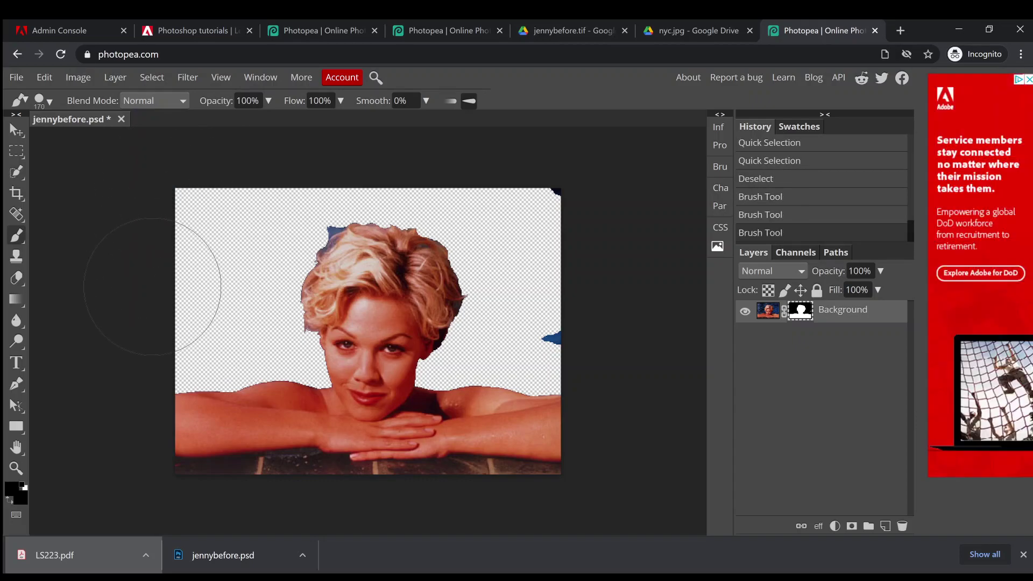
click(554, 194)
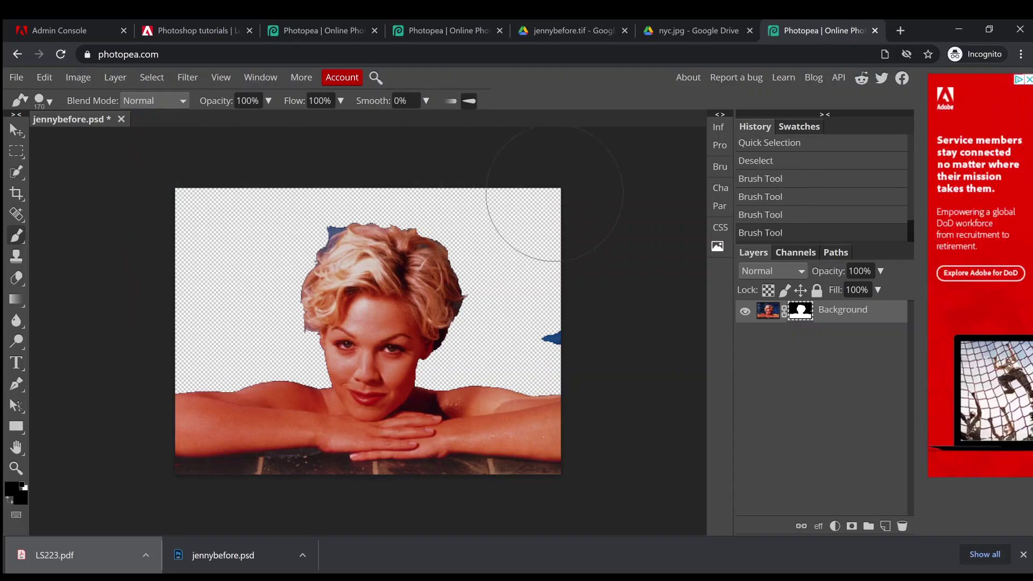
click(554, 312)
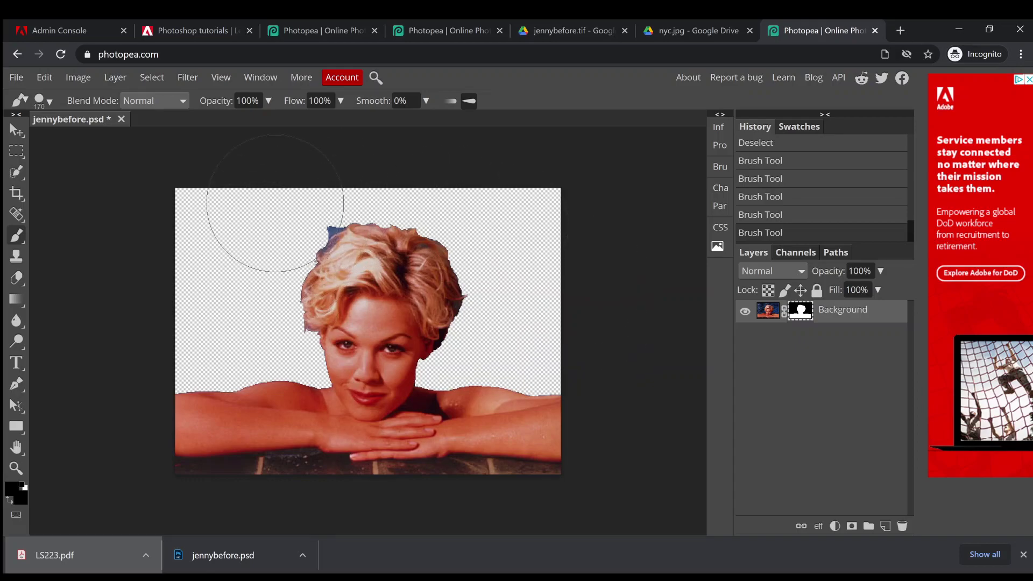
Paint the blue water patch beside the upper-left hair out of the mask with a black 9 px brush
click(49, 102)
click(53, 139)
drag(68, 139, 69, 138)
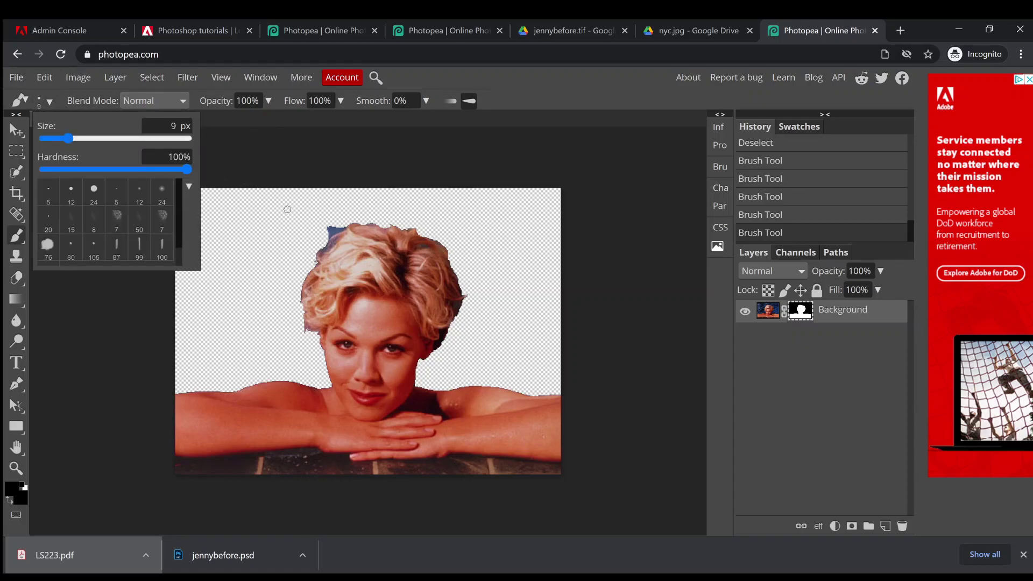
click(296, 227)
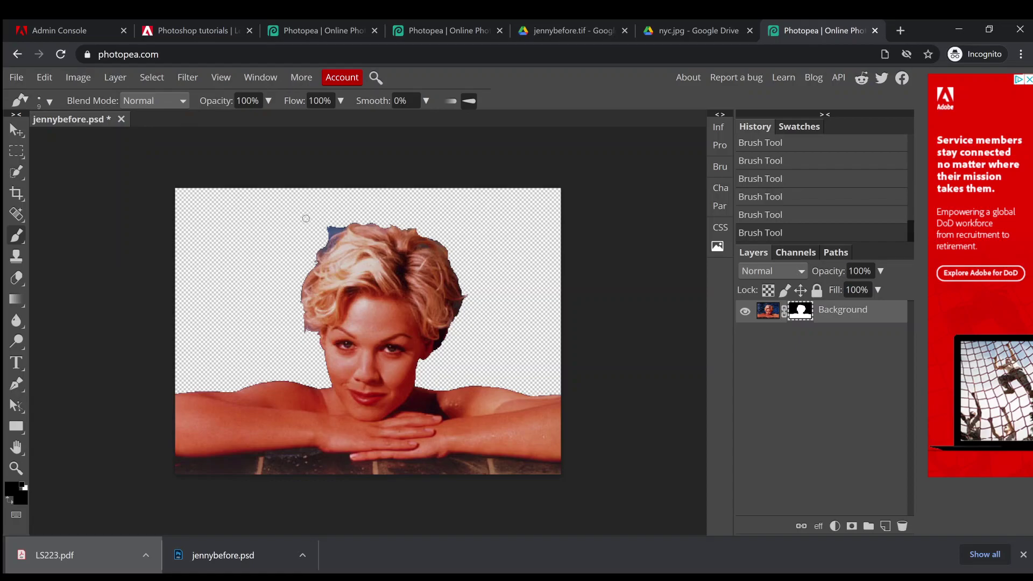
click(221, 77)
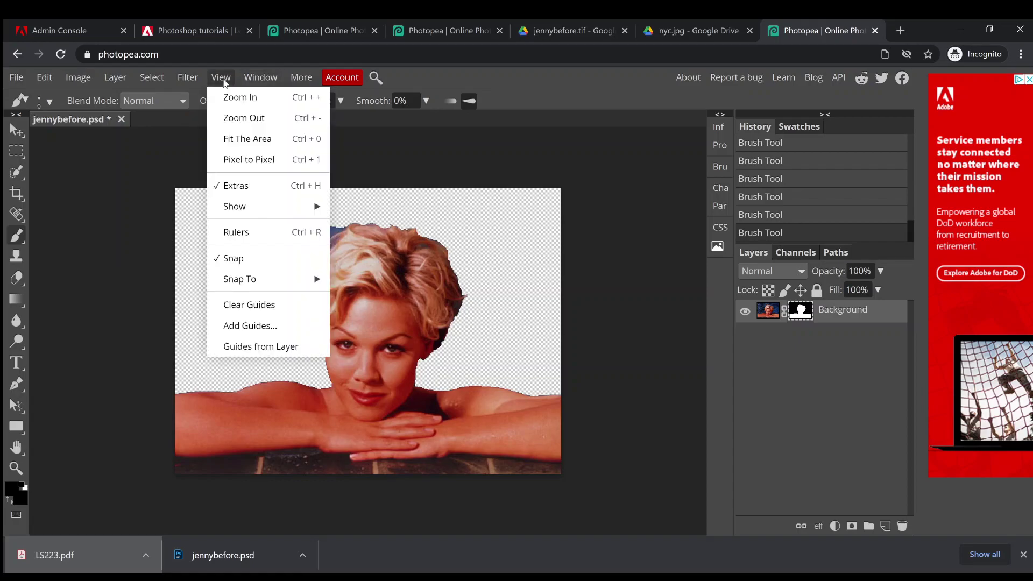
click(237, 98)
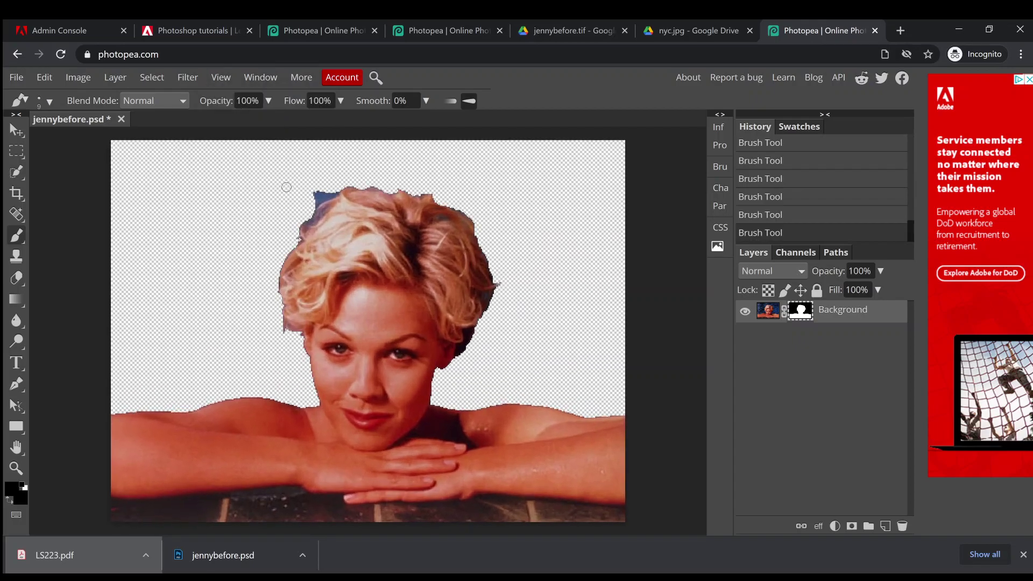
scroll(312, 193, up, 1)
scroll(323, 192, up, 4)
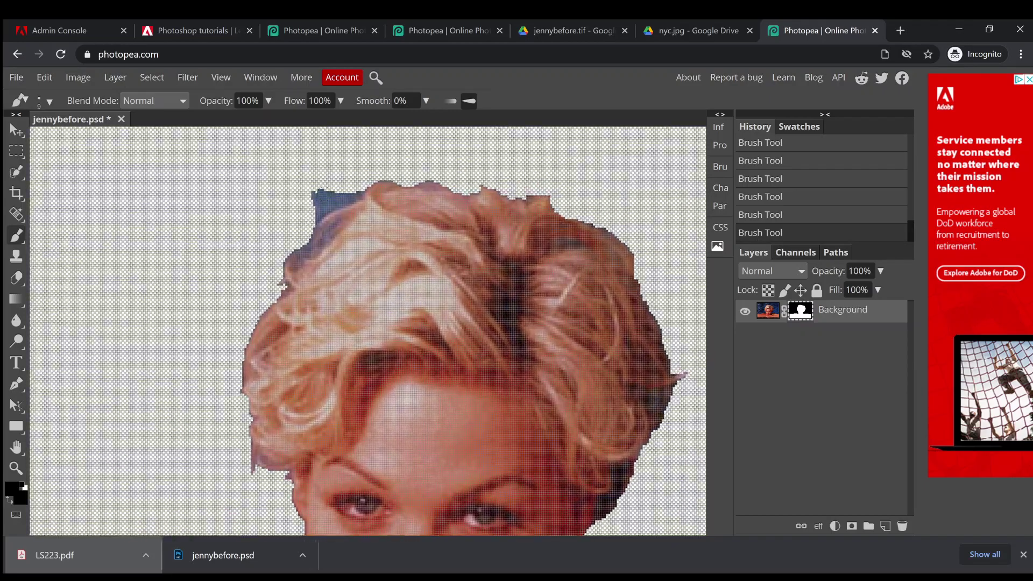
mouse_move(294, 199)
mouse_down()
mouse_move(284, 194)
mouse_move(428, 182)
mouse_move(334, 208)
mouse_move(277, 242)
mouse_move(301, 231)
mouse_up()
mouse_move(373, 203)
mouse_down()
mouse_move(339, 221)
mouse_move(397, 209)
mouse_move(316, 245)
mouse_move(247, 335)
mouse_move(231, 381)
mouse_move(203, 401)
mouse_up()
scroll(246, 309, down, 5)
scroll(246, 309, down, 3)
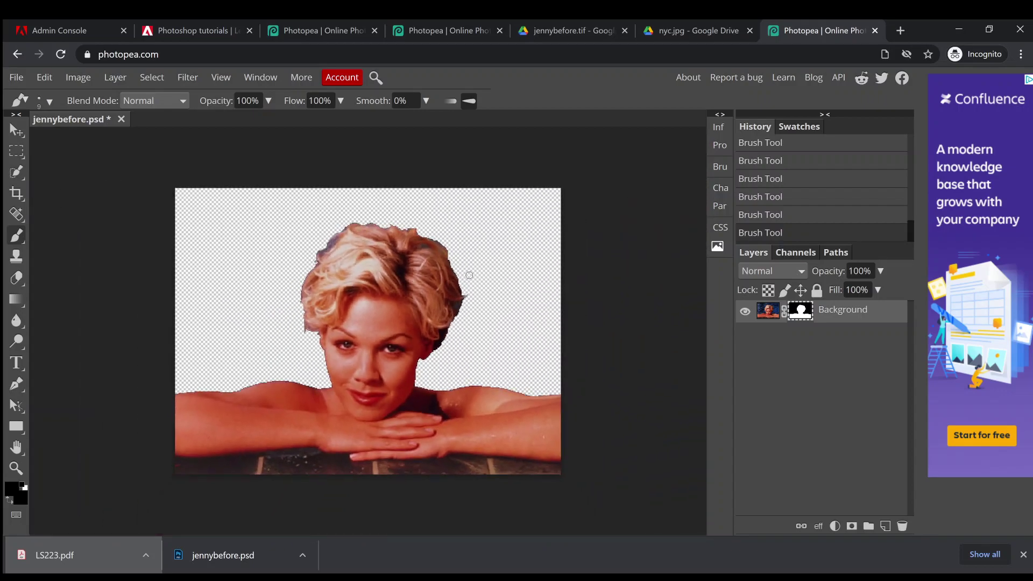
Examine the cutout edges around the hair and shoulders, view the mask on its own and return to the image
scroll(469, 275, up, 6)
scroll(358, 212, down, 2)
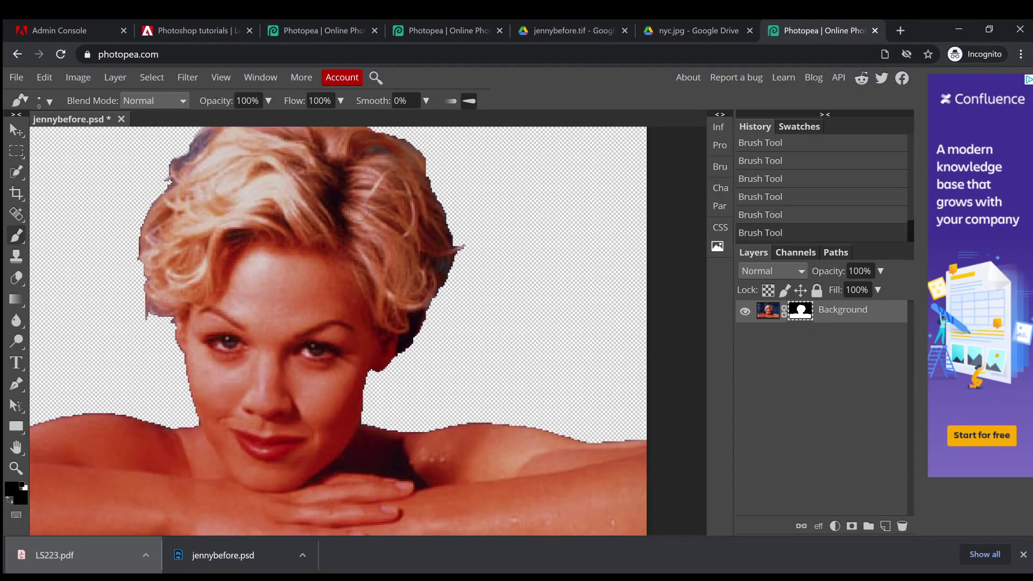
scroll(359, 212, down, 2)
scroll(346, 362, down, 3)
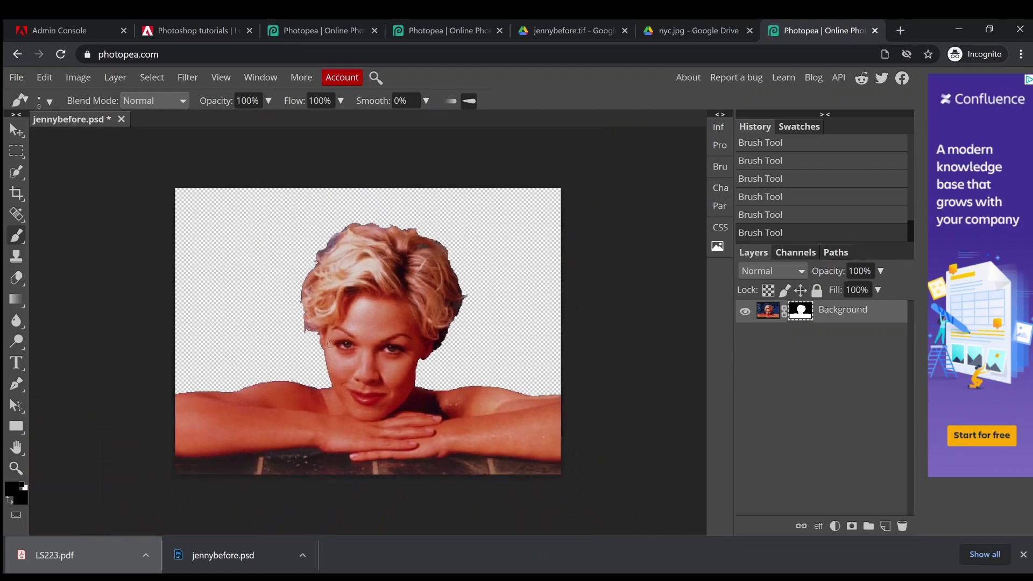
scroll(343, 230, up, 4)
scroll(344, 221, down, 3)
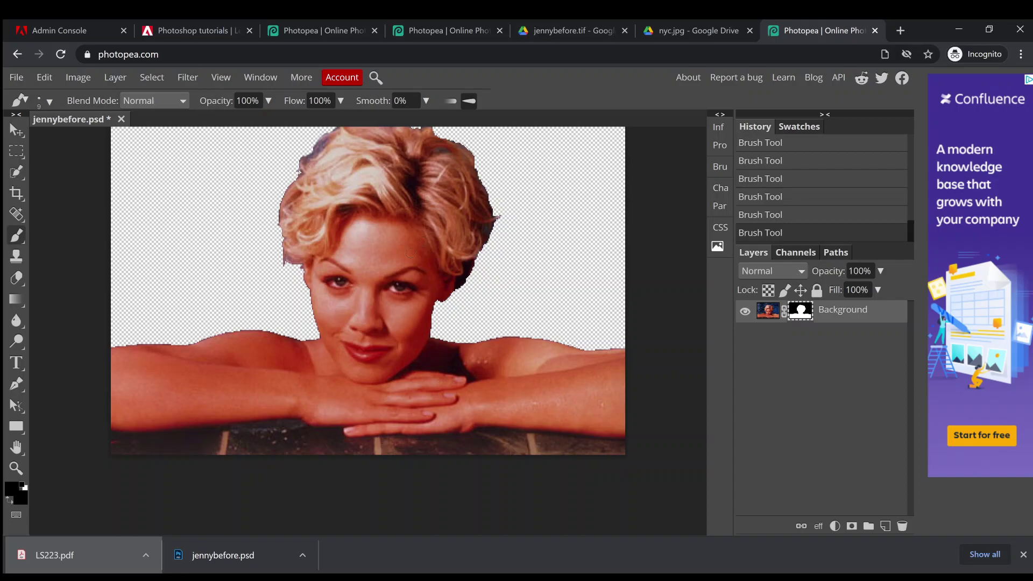
scroll(411, 253, up, 3)
scroll(410, 253, down, 2)
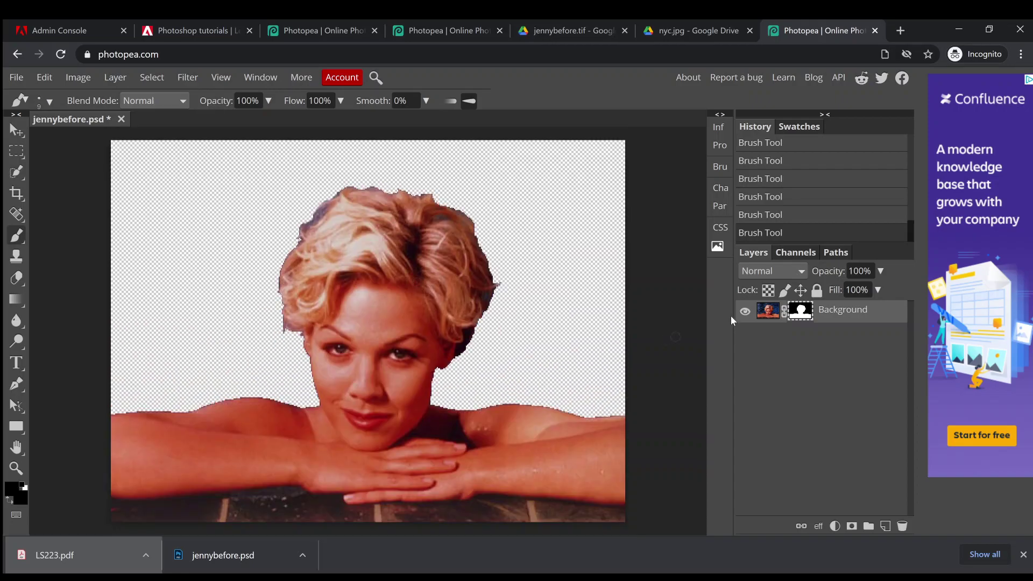
alt+click(793, 316)
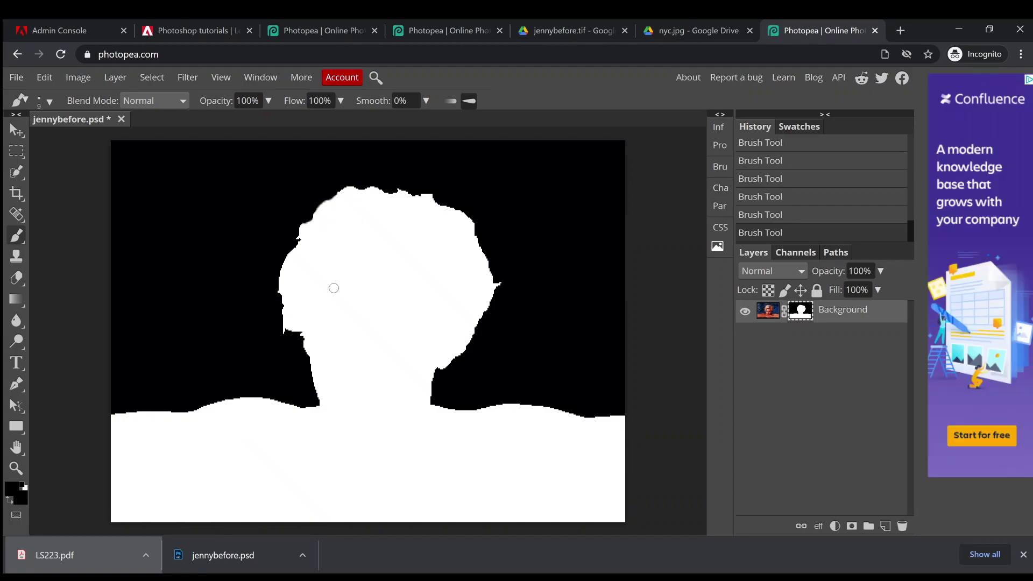
click(768, 311)
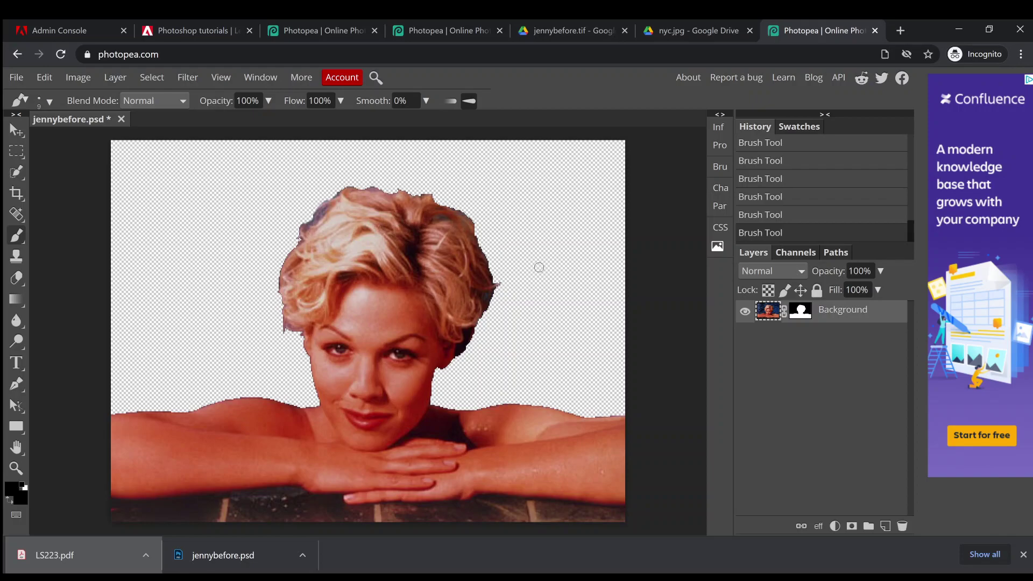
Switch to the earlier Photopea document, show and hide its Layer 1 below the portrait, and return to the masked document
click(434, 31)
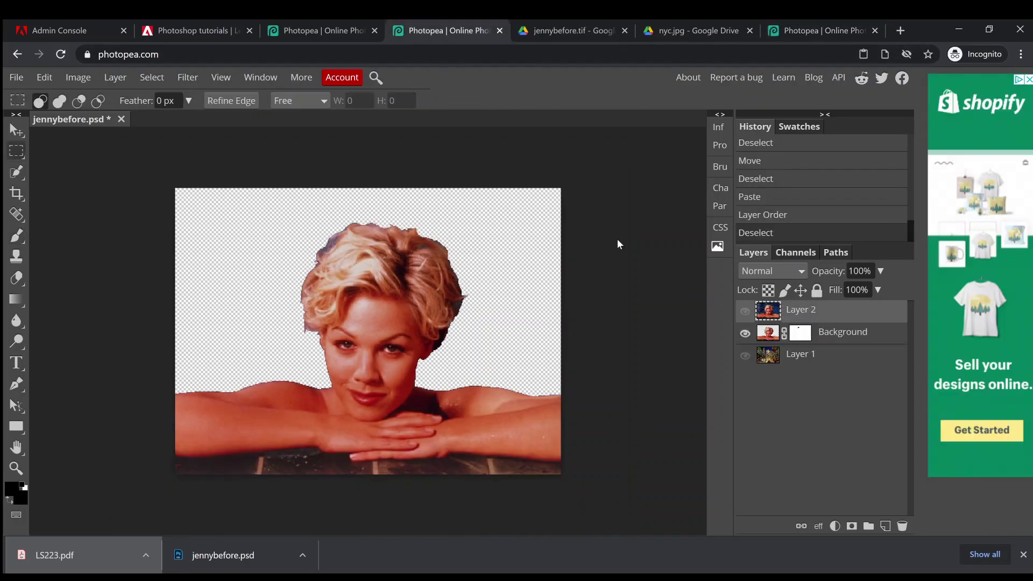
click(745, 357)
click(746, 357)
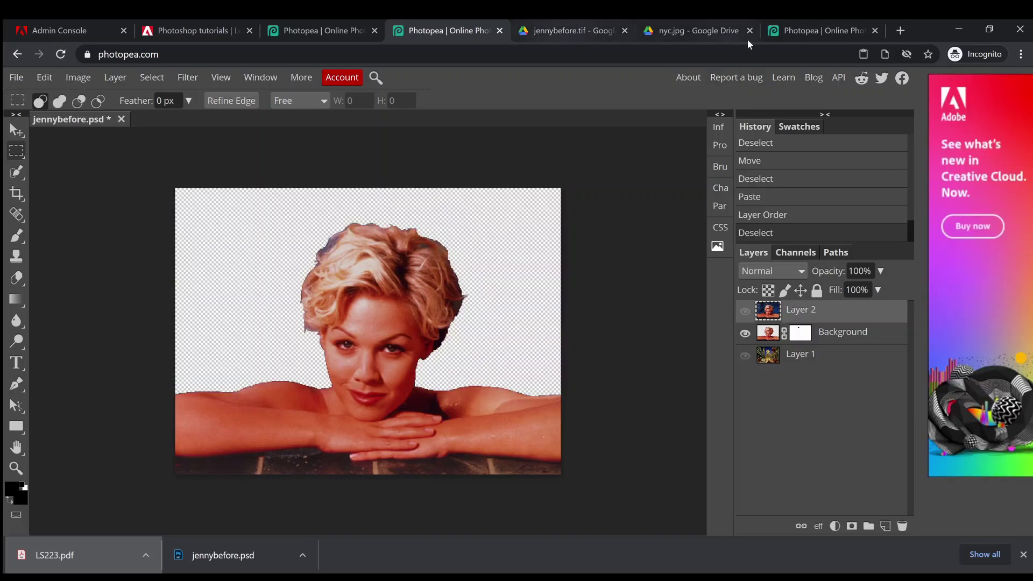
click(792, 33)
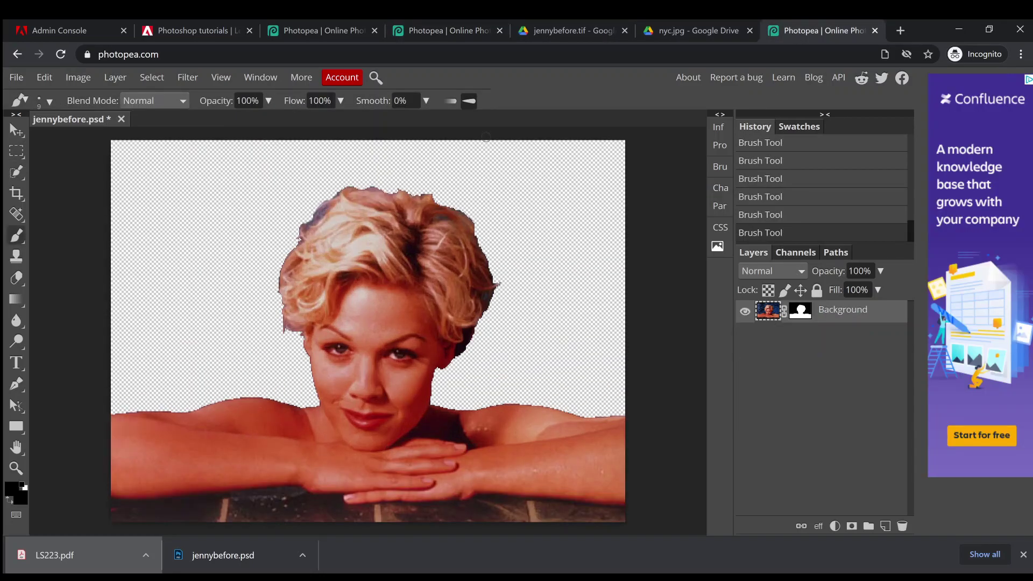